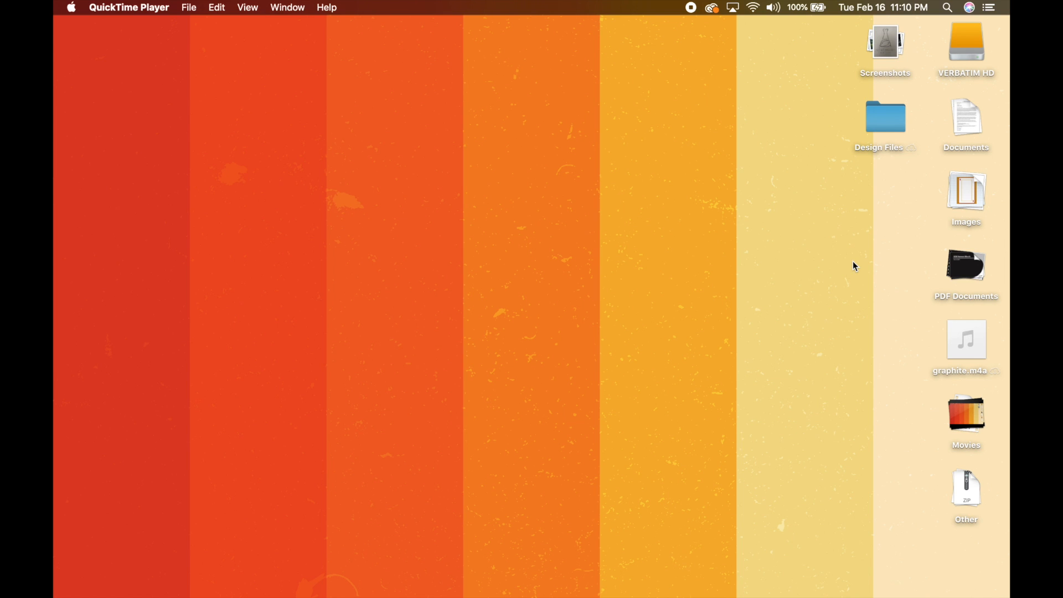
# Switch to Adobe Illustrator and start setting up a new document
pyautogui.moveTo(676, 574)
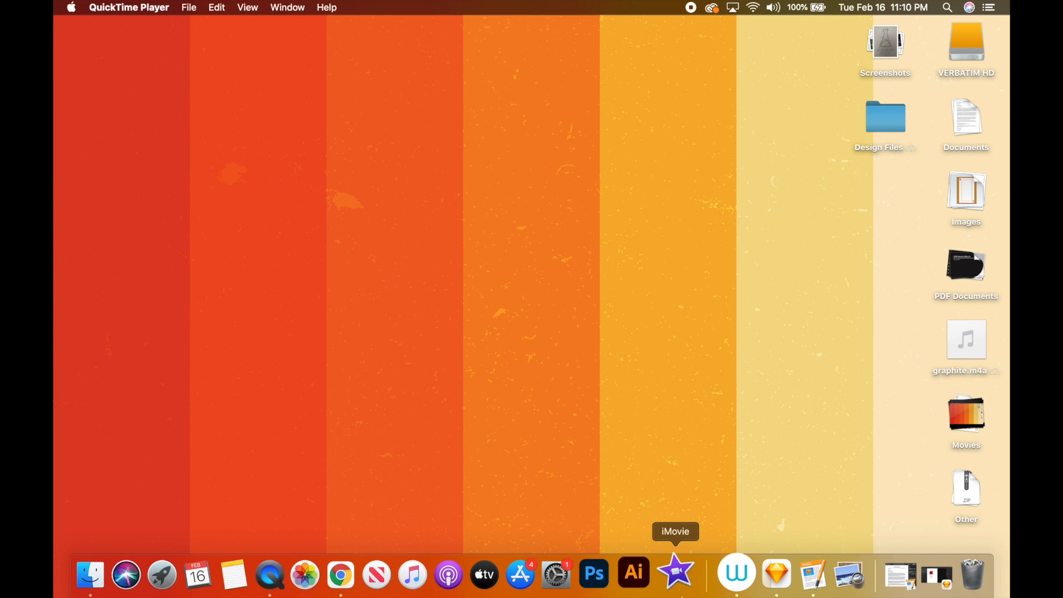
pyautogui.click(643, 555)
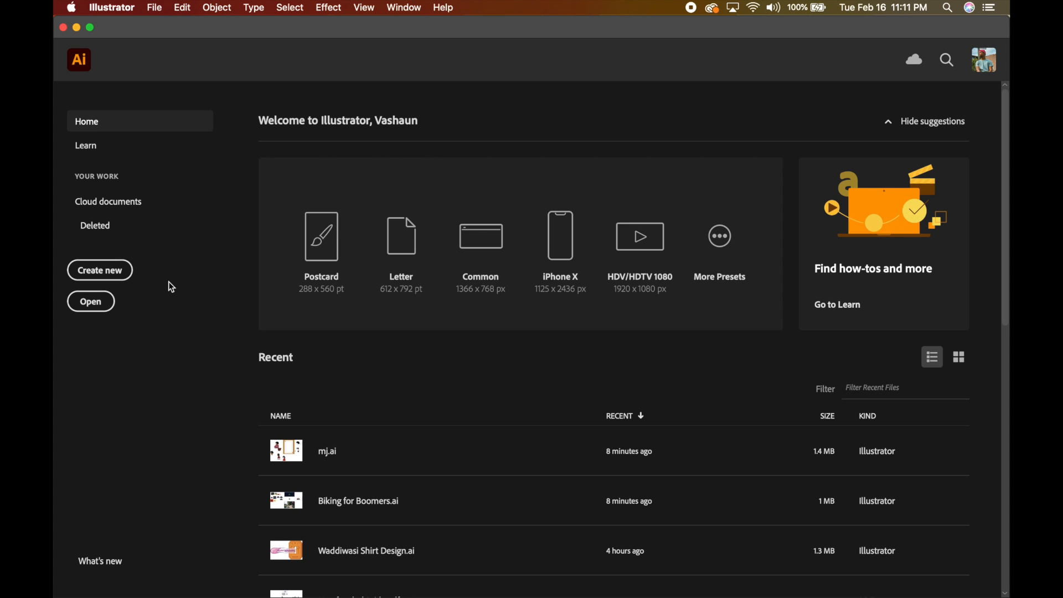
pyautogui.click(117, 273)
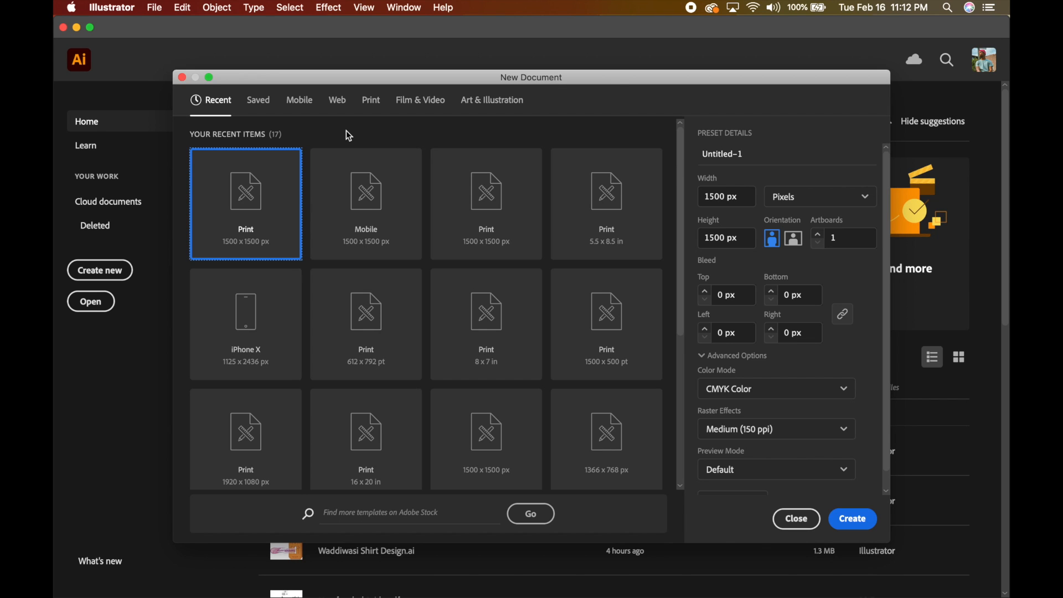
# Look through the Mobile, Web, Print, Film & Video and Art & Illustration document presets and return to the recent ones
pyautogui.click(305, 109)
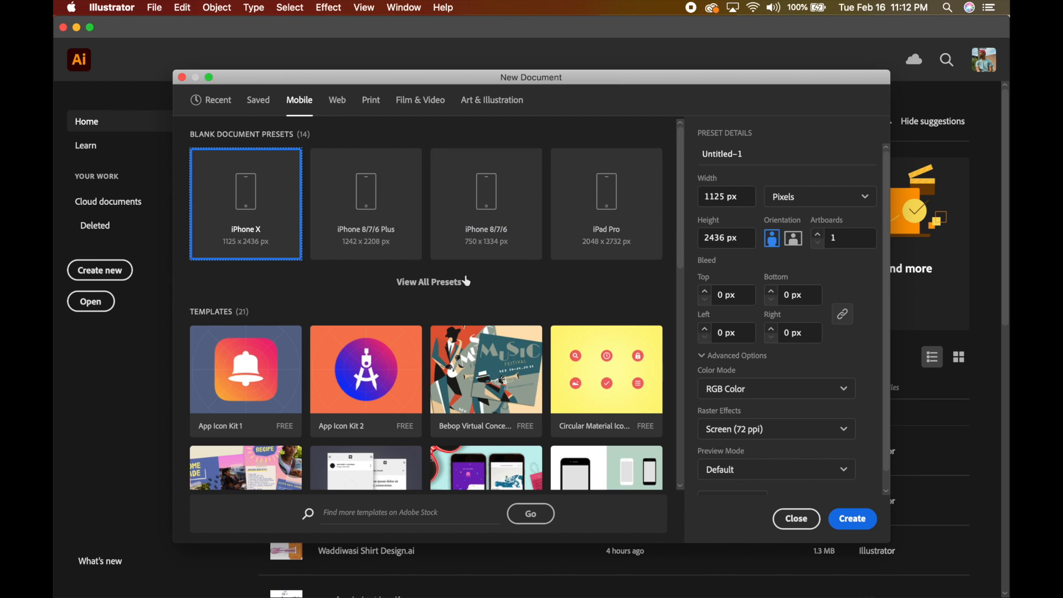
pyautogui.click(465, 281)
pyautogui.scroll(-2, 487, 310)
pyautogui.scroll(-5, 487, 335)
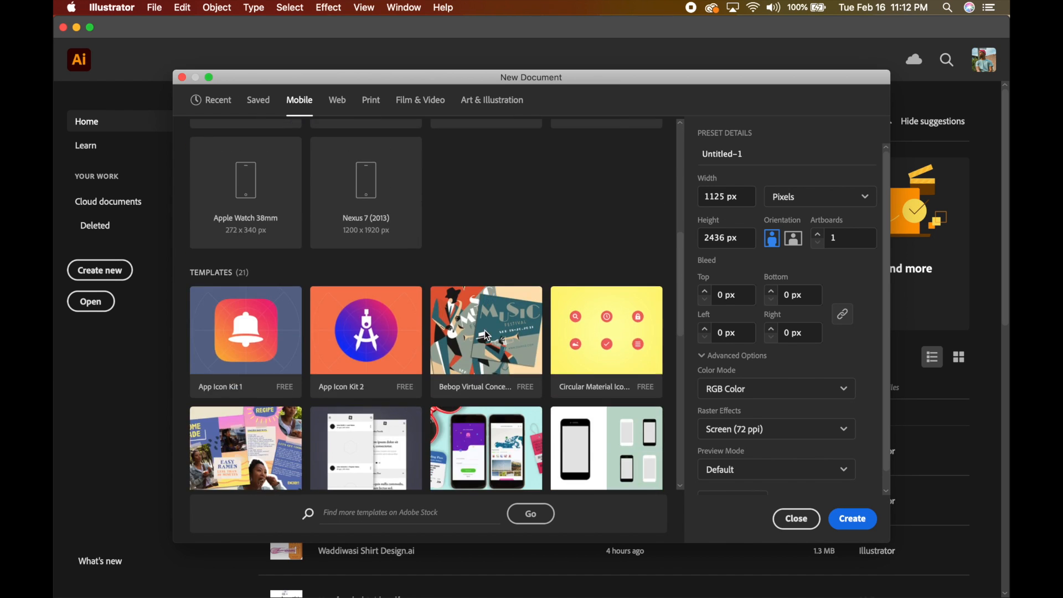
pyautogui.scroll(3, 487, 335)
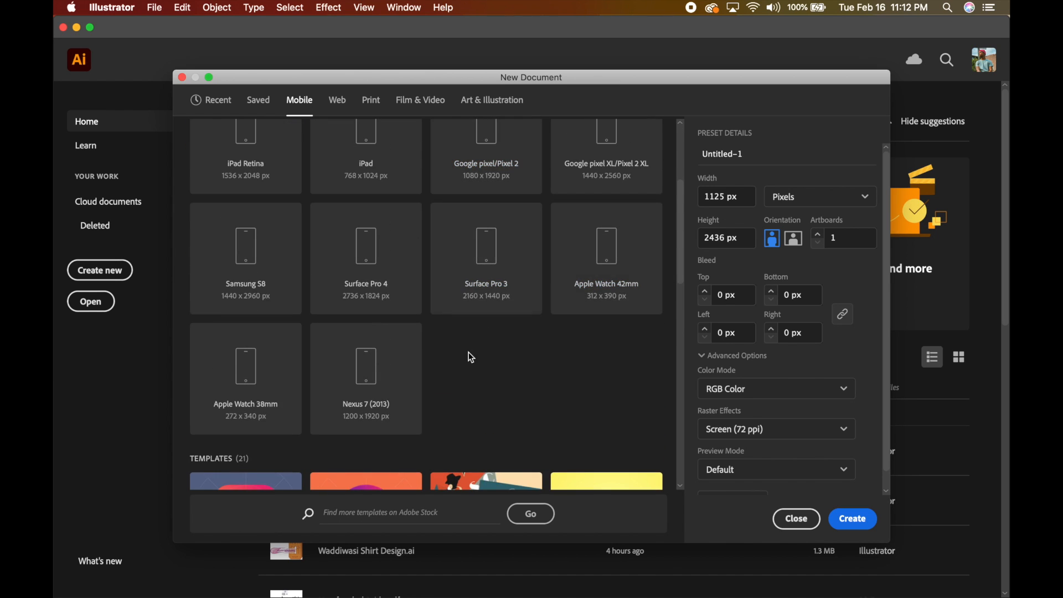
pyautogui.scroll(-2, 468, 352)
pyautogui.scroll(5, 468, 352)
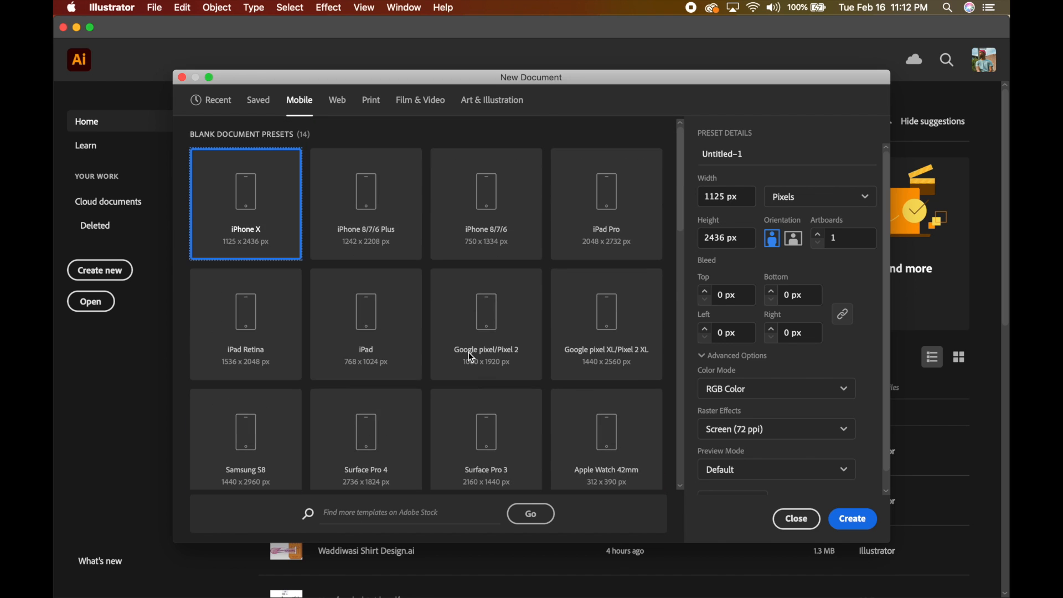
pyautogui.click(335, 110)
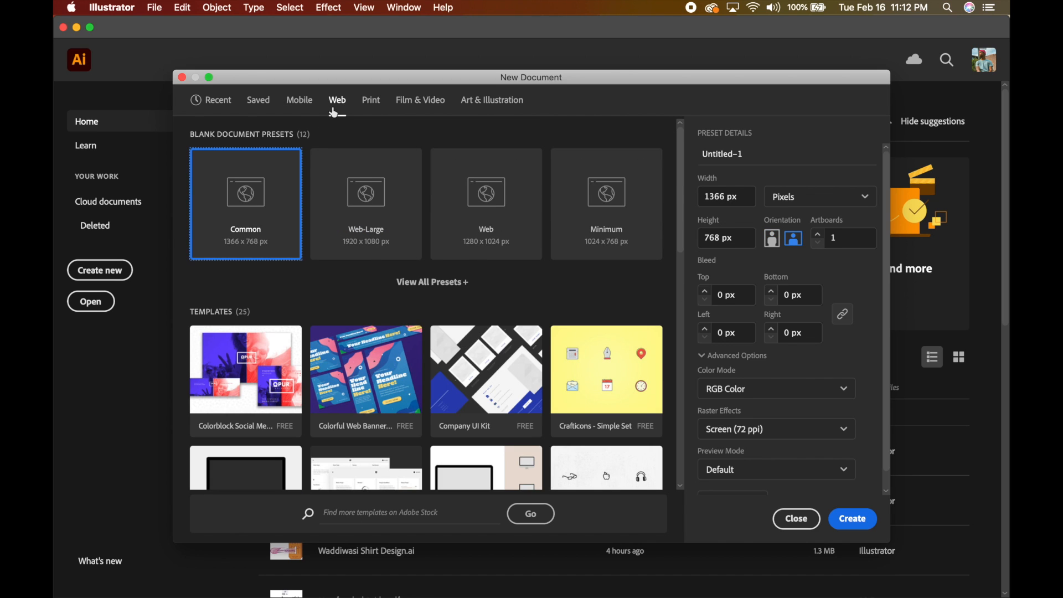
pyautogui.click(376, 106)
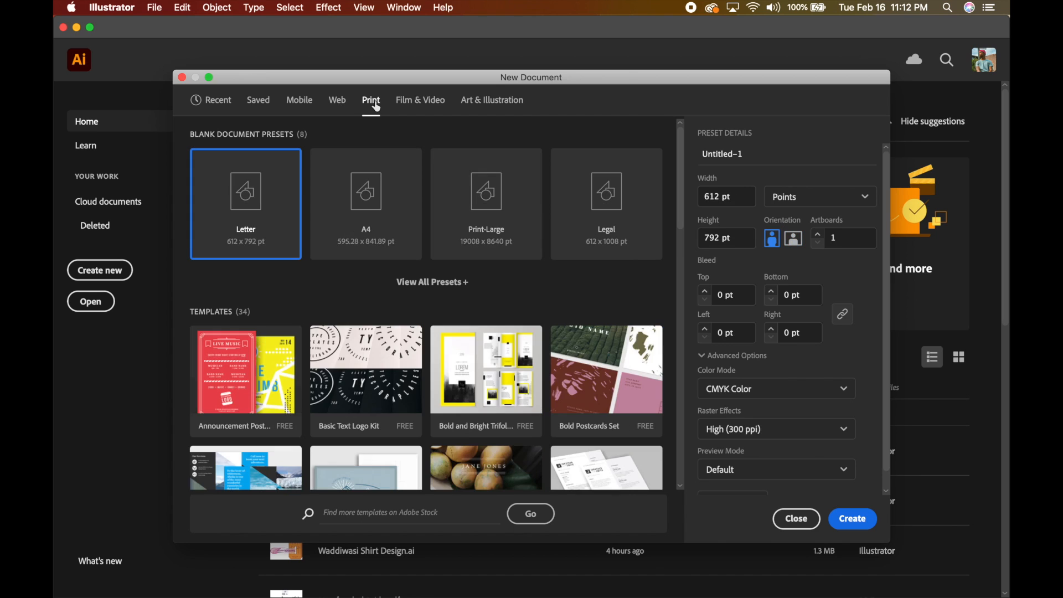
pyautogui.click(415, 108)
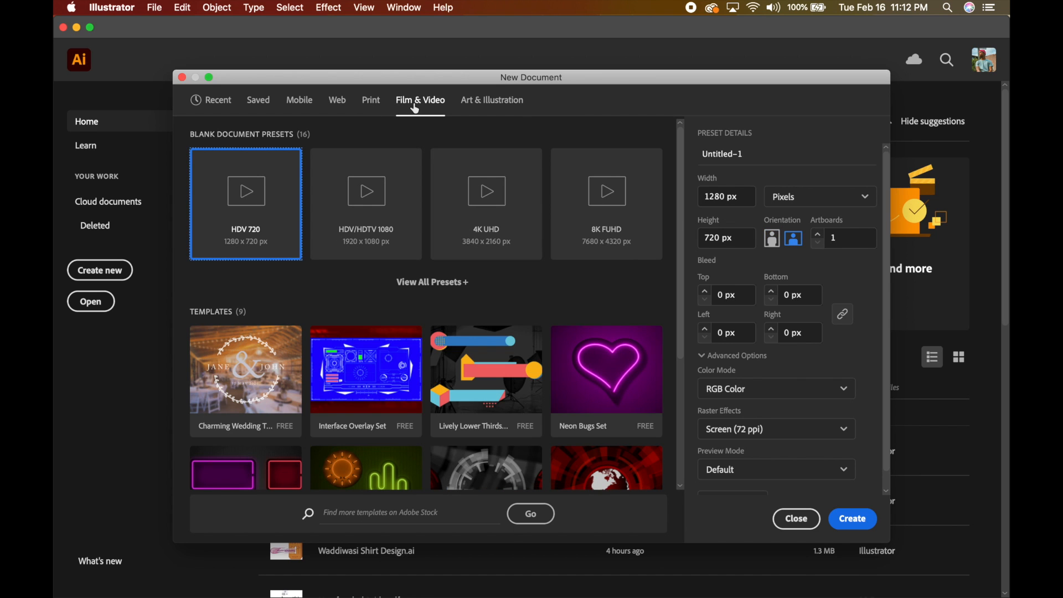
pyautogui.click(490, 105)
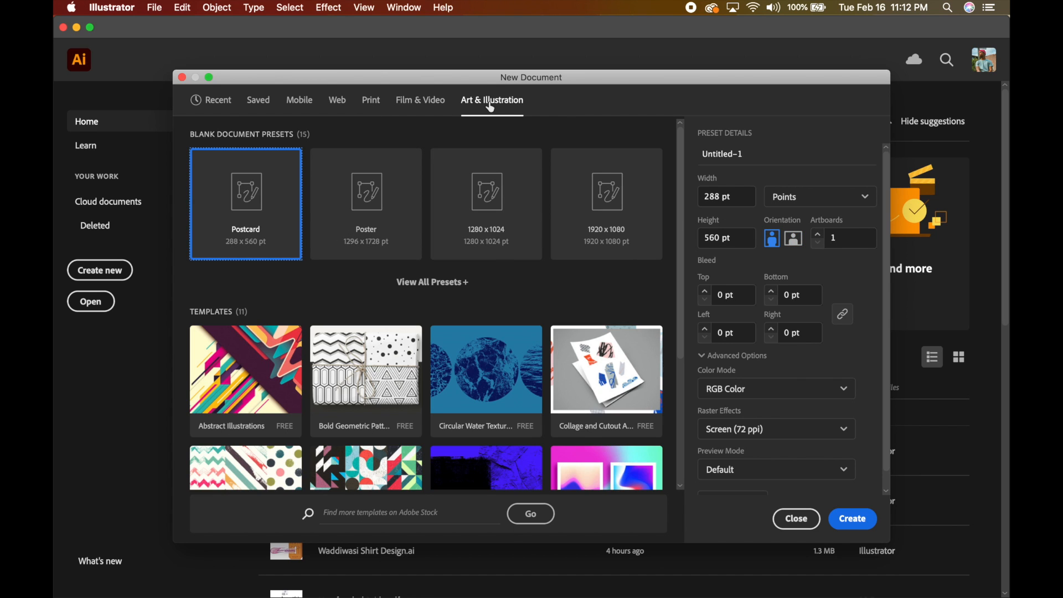
pyautogui.click(228, 108)
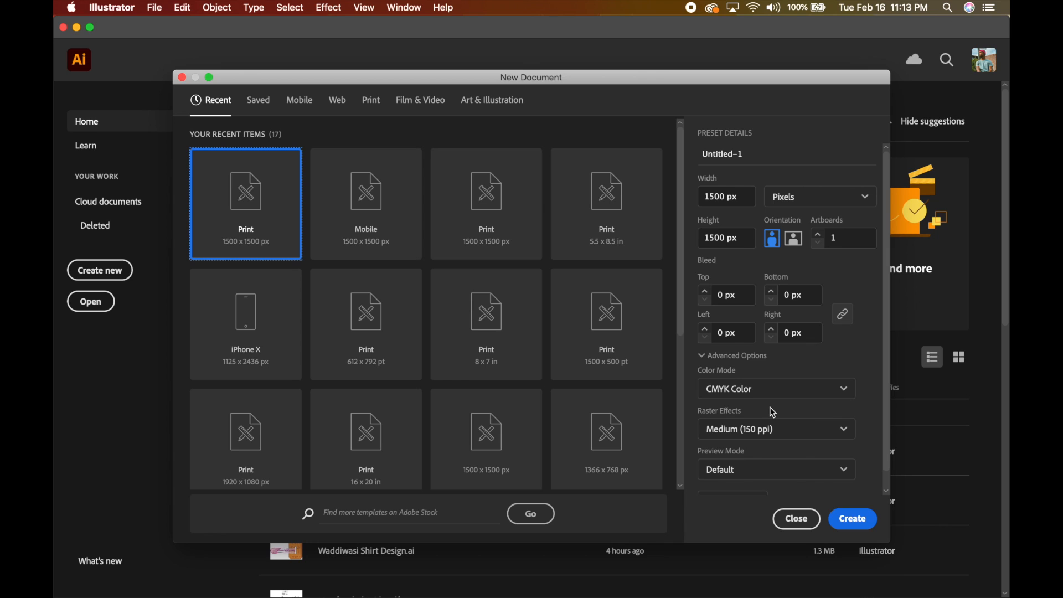
# Try RGB Color as the new document's color mode and switch back to CMYK Color
pyautogui.click(843, 394)
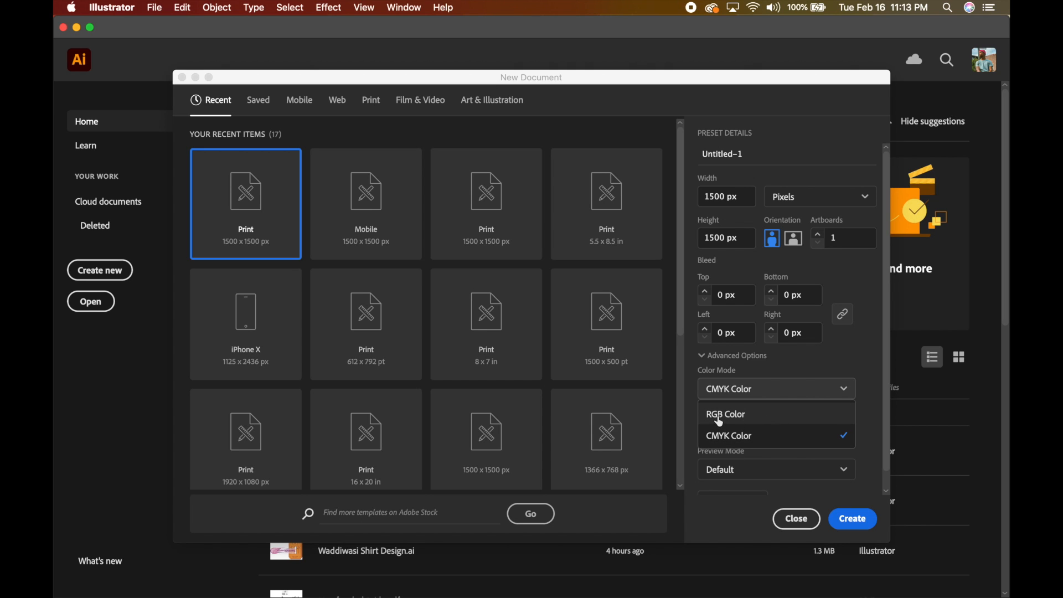
pyautogui.click(781, 415)
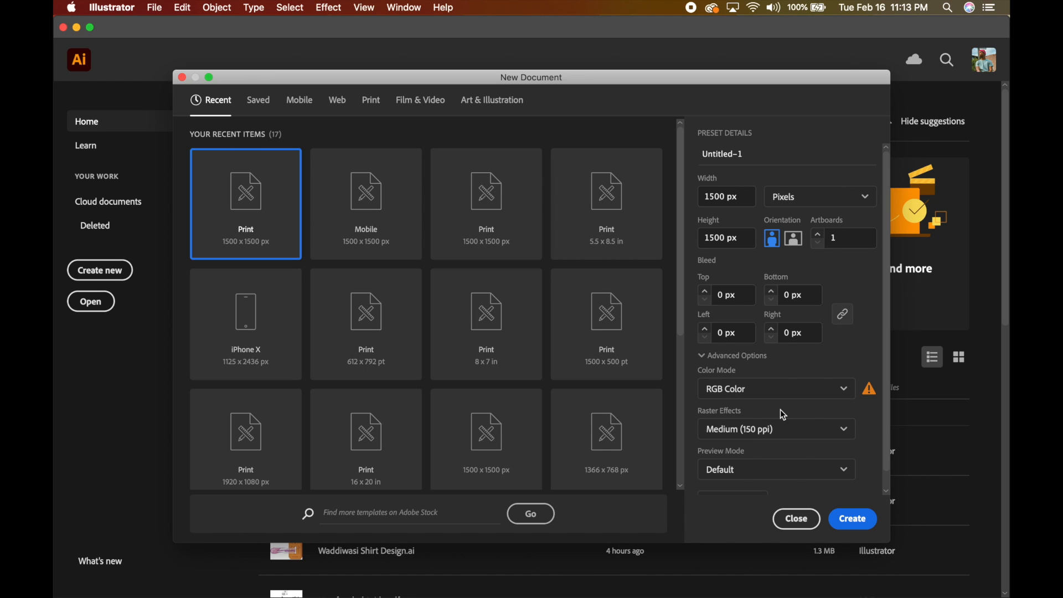
pyautogui.click(840, 388)
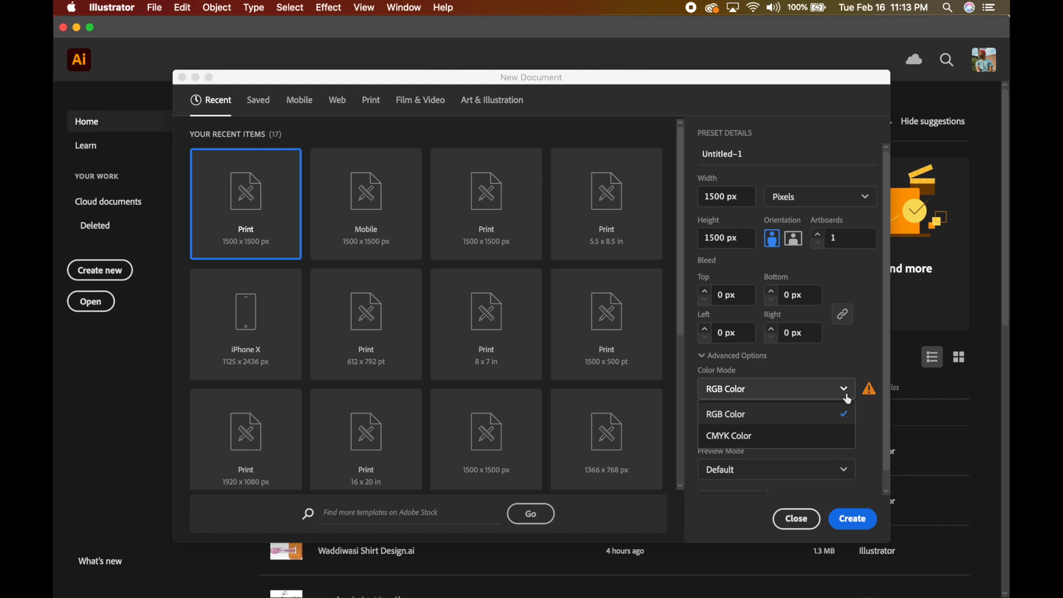
pyautogui.click(767, 435)
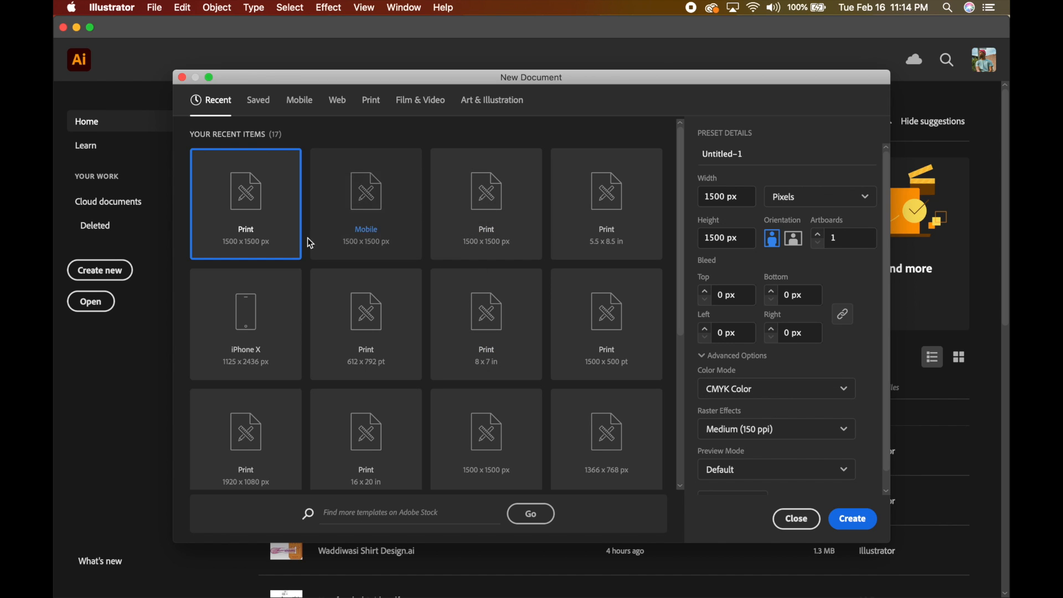
# Choose the recent Mobile preset measuring 1500 x 1500 px for the new document
pyautogui.click(380, 238)
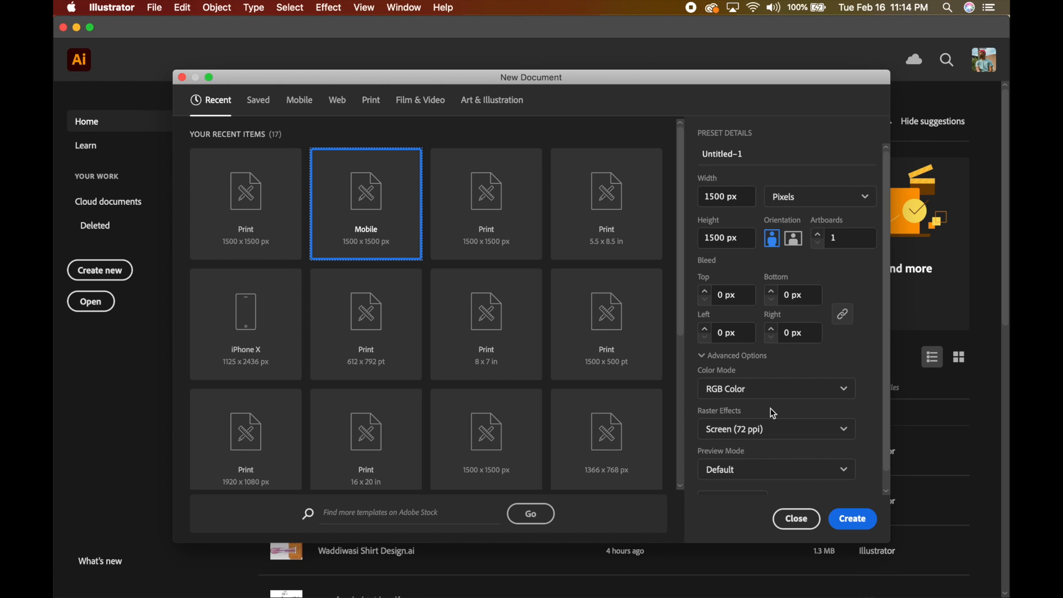
# Raise the document width to 1523 px and toggle the orientation to portrait and back to landscape
pyautogui.click(741, 198)
pyautogui.press('Up')
pyautogui.press('Up')
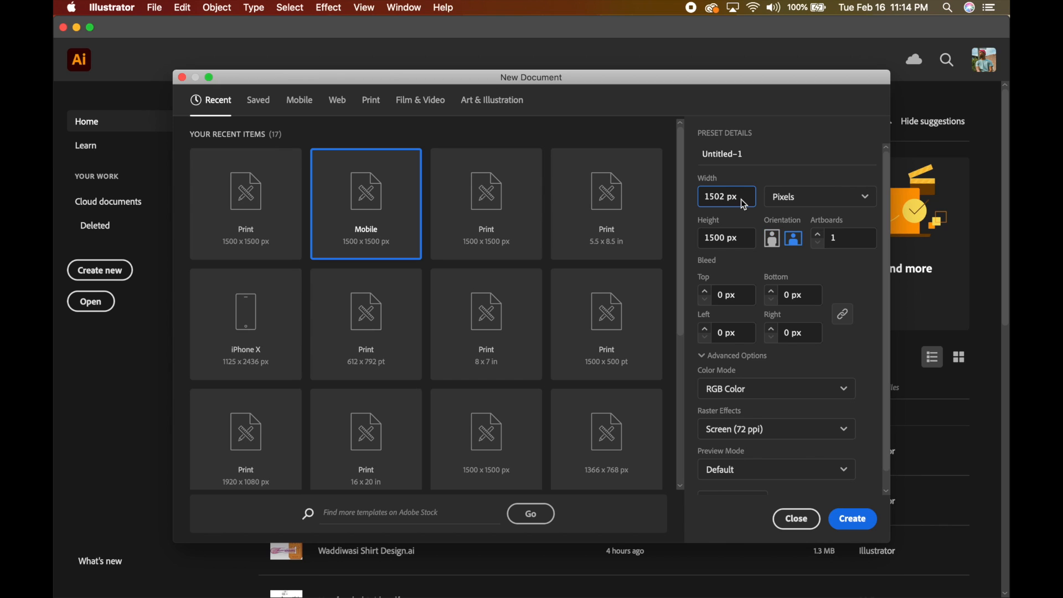
pyautogui.press('Up')
pyautogui.press('Up')
pyautogui.press('Up')
pyautogui.press('Up')
pyautogui.press('Up')
pyautogui.press('Up')
pyautogui.press('Up')
pyautogui.press('Up')
pyautogui.click(772, 239)
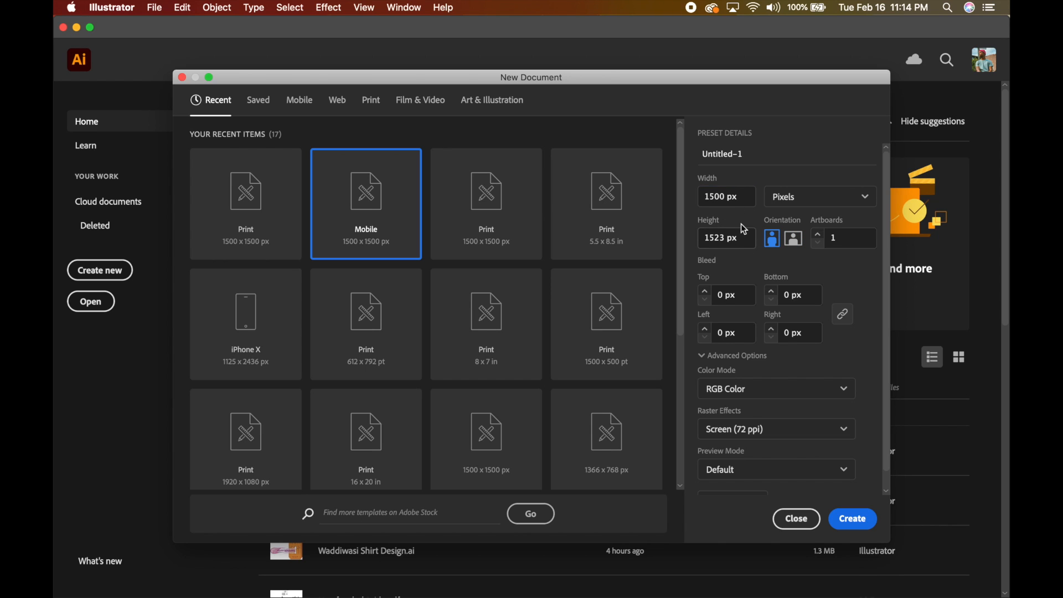
pyautogui.click(794, 239)
# Set the document width to 1500 px and create the document
pyautogui.moveTo(742, 196); pyautogui.dragTo(635, 202)
pyautogui.write('1500')
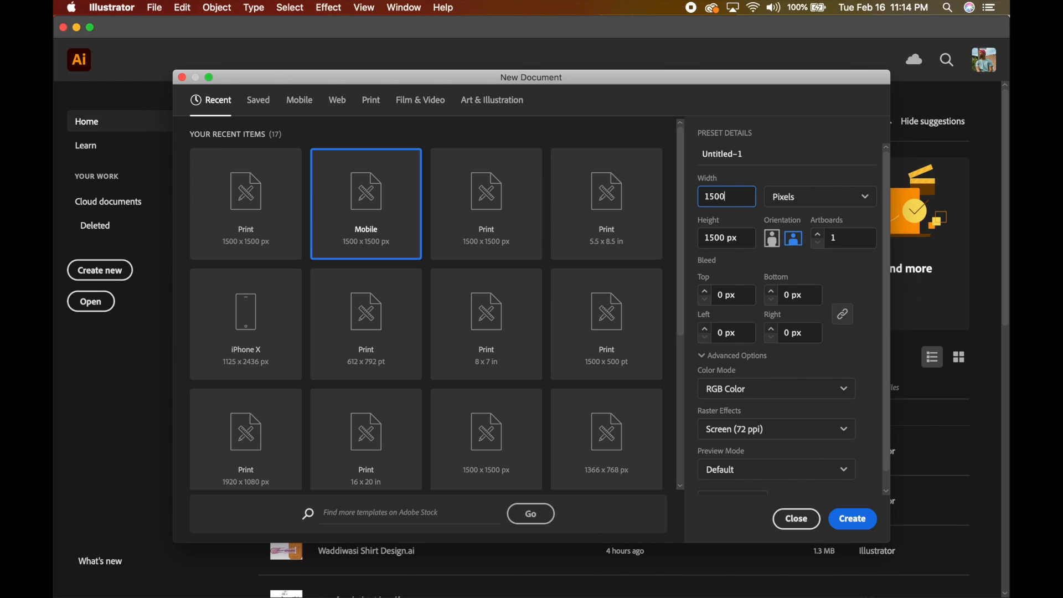
pyautogui.click(848, 364)
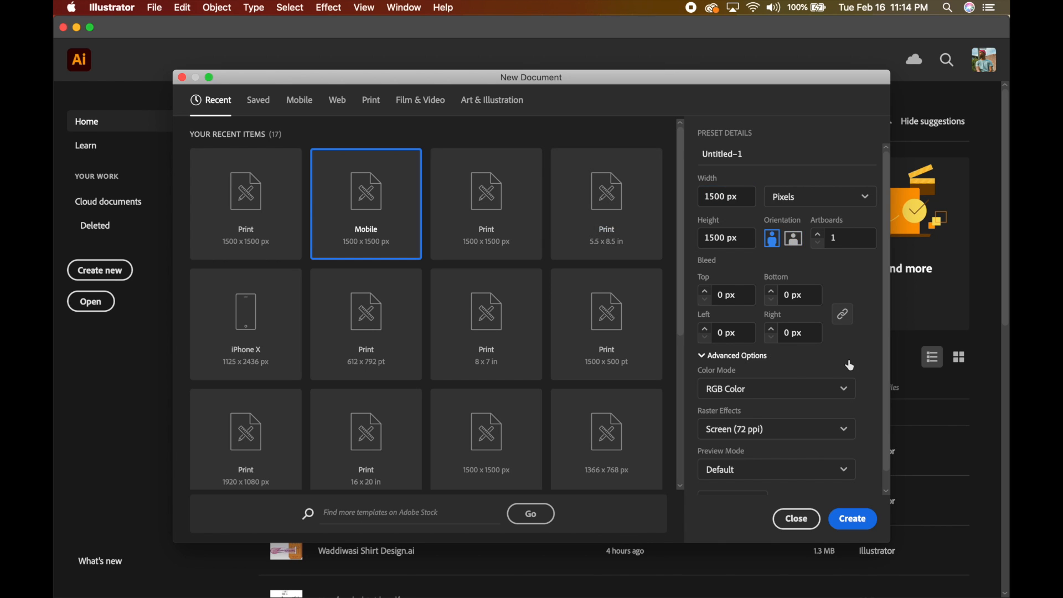
pyautogui.click(847, 520)
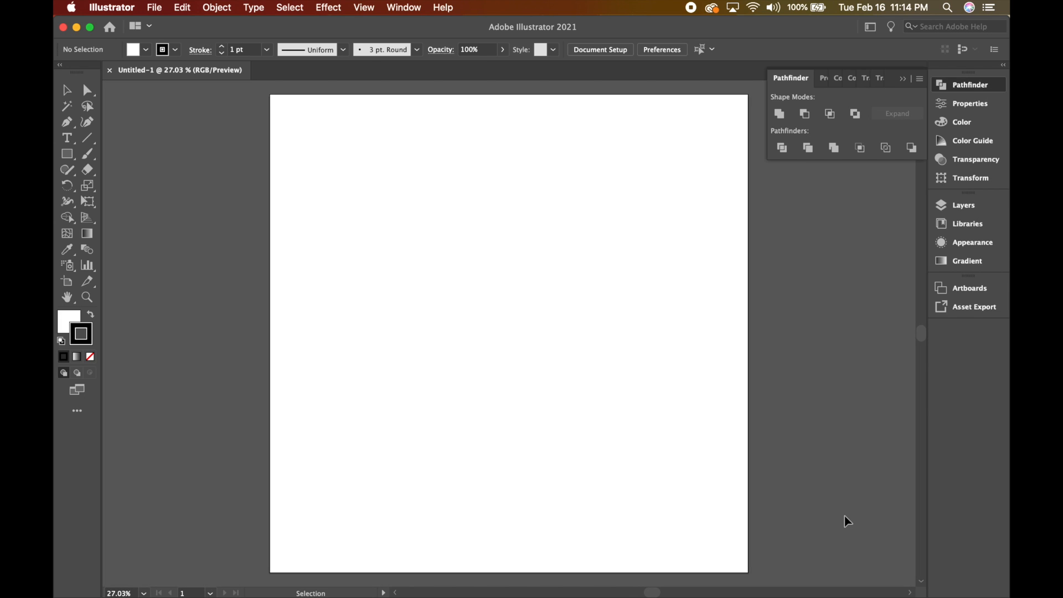
# Collapse the Pathfinder panel and look through the toolbox, including the Pen and Rectangle tool variants
pyautogui.click(902, 79)
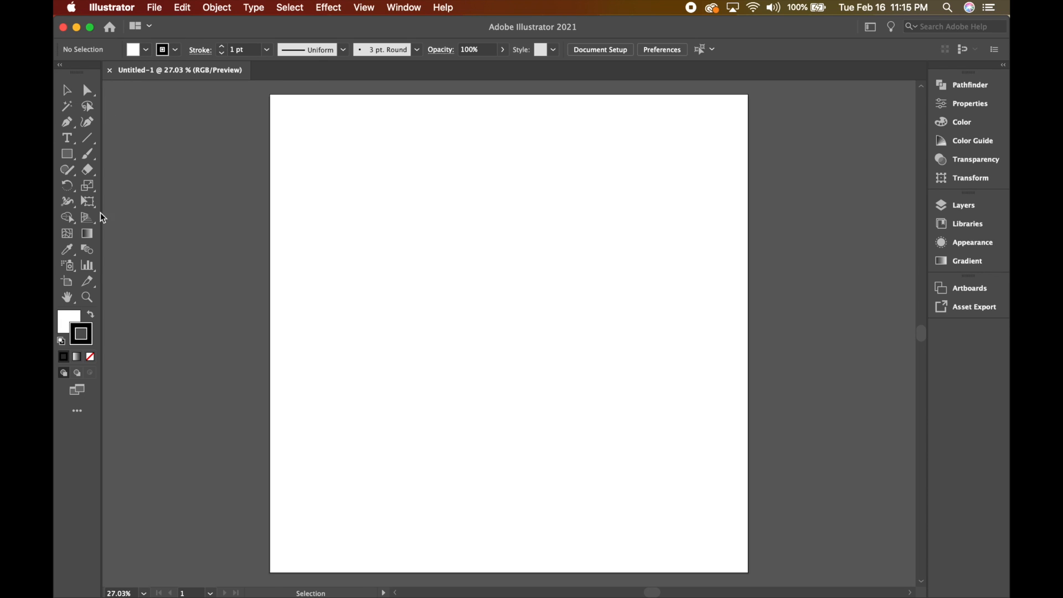
pyautogui.click(88, 93)
pyautogui.click(66, 106)
pyautogui.click(62, 139)
pyautogui.click(70, 157)
pyautogui.click(70, 157)
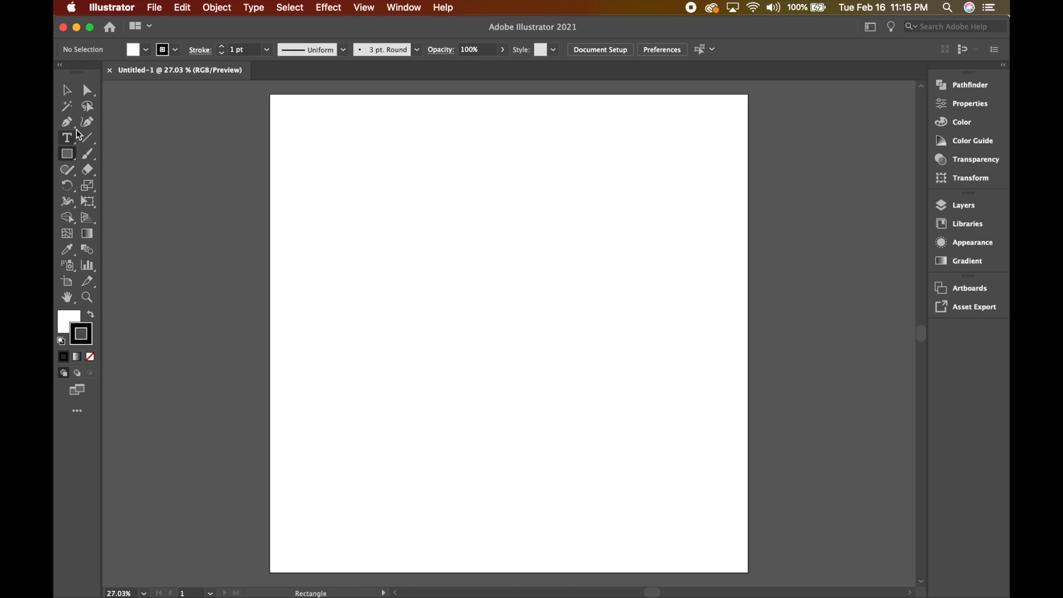
pyautogui.click(73, 122)
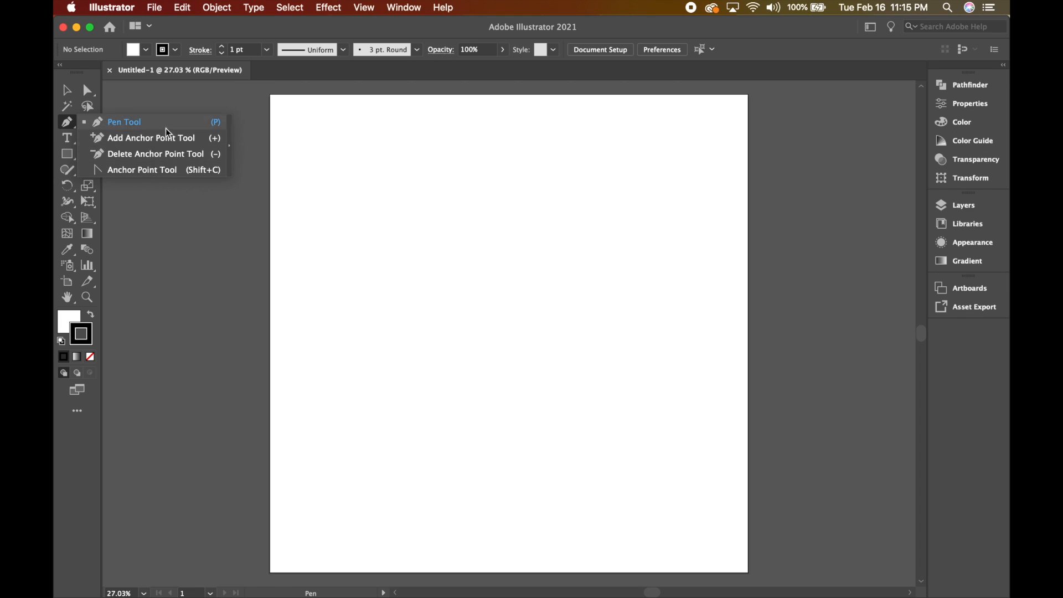
pyautogui.click(68, 122)
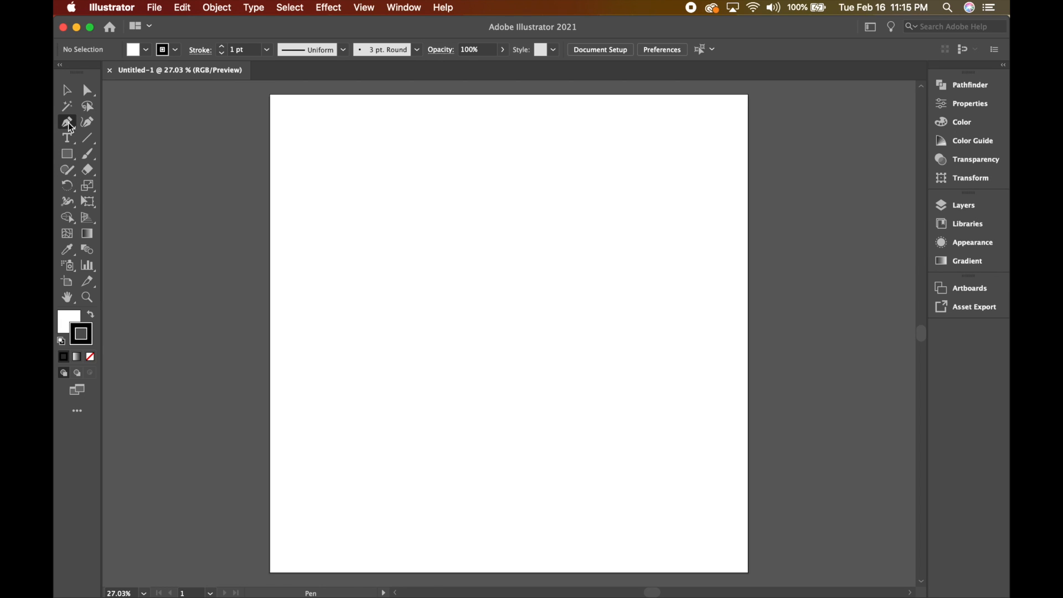
pyautogui.click(75, 161)
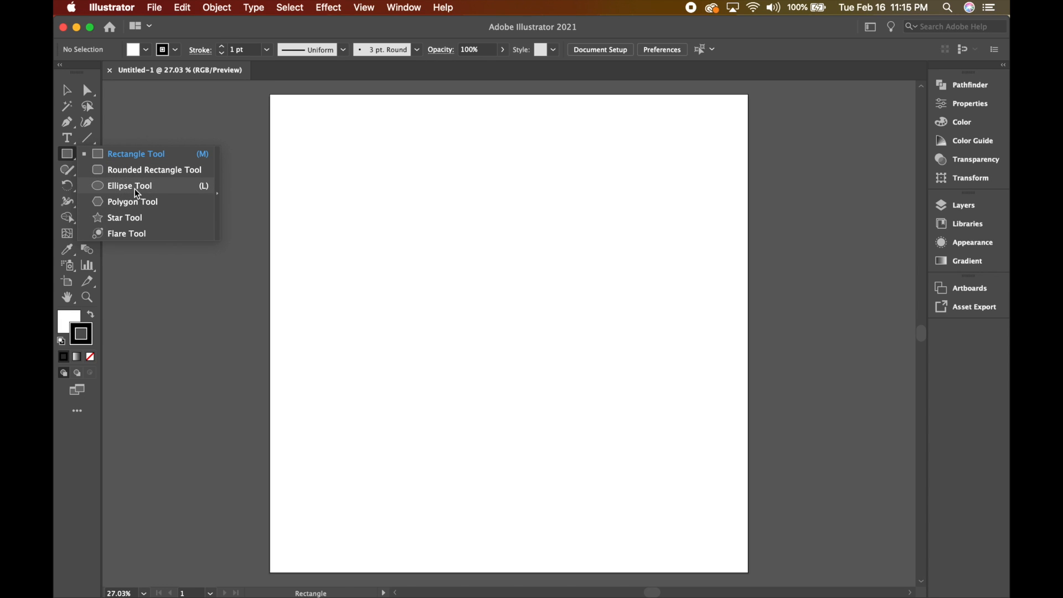
pyautogui.click(71, 151)
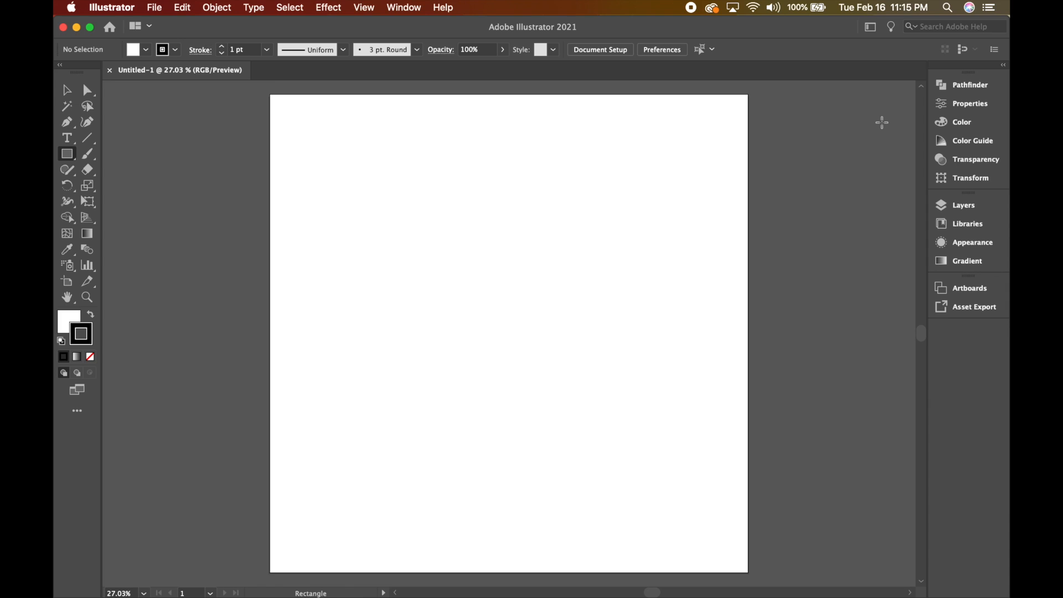
# Expand the collapsed panel dock and look through the Properties, Color and Color Guide panels
pyautogui.click(1002, 65)
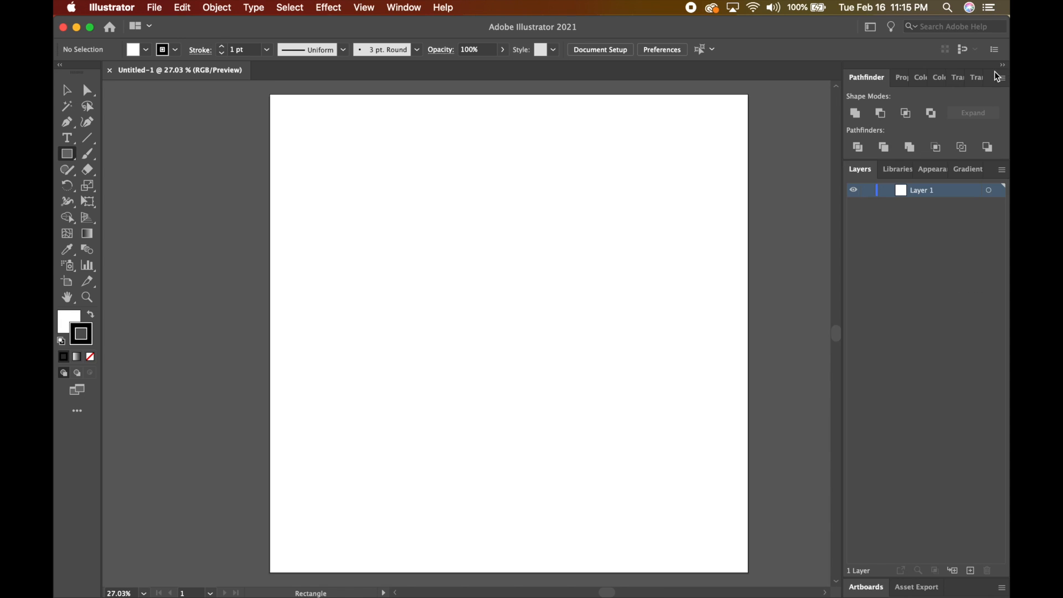
pyautogui.click(900, 78)
pyautogui.click(919, 83)
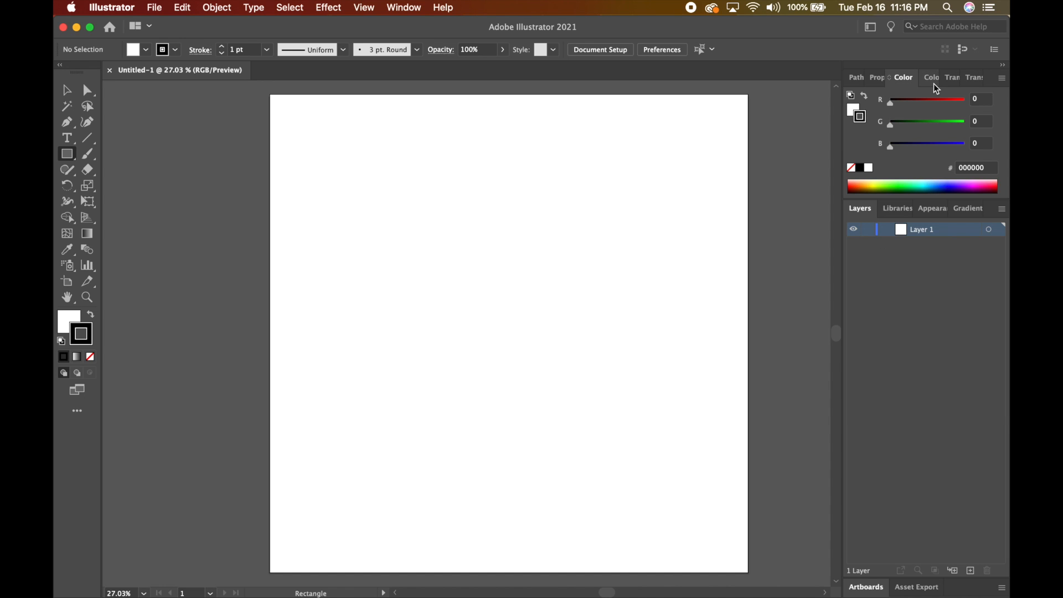
pyautogui.click(934, 88)
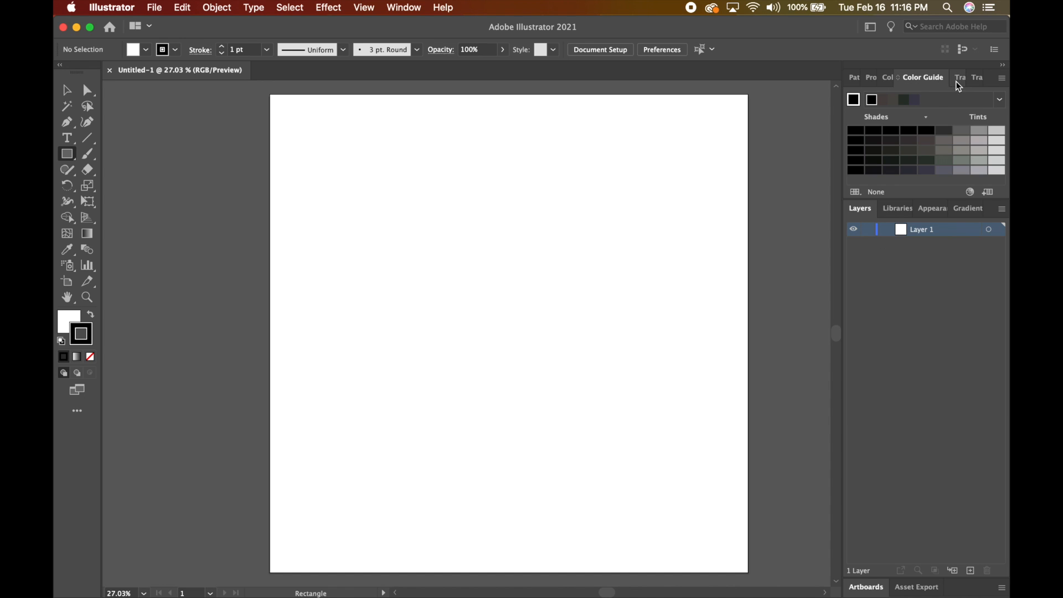
pyautogui.click(956, 82)
pyautogui.click(893, 75)
# Separate the Color Guide into its own panel group and merge it back with the Color panel's group
pyautogui.moveTo(916, 77); pyautogui.dragTo(879, 197)
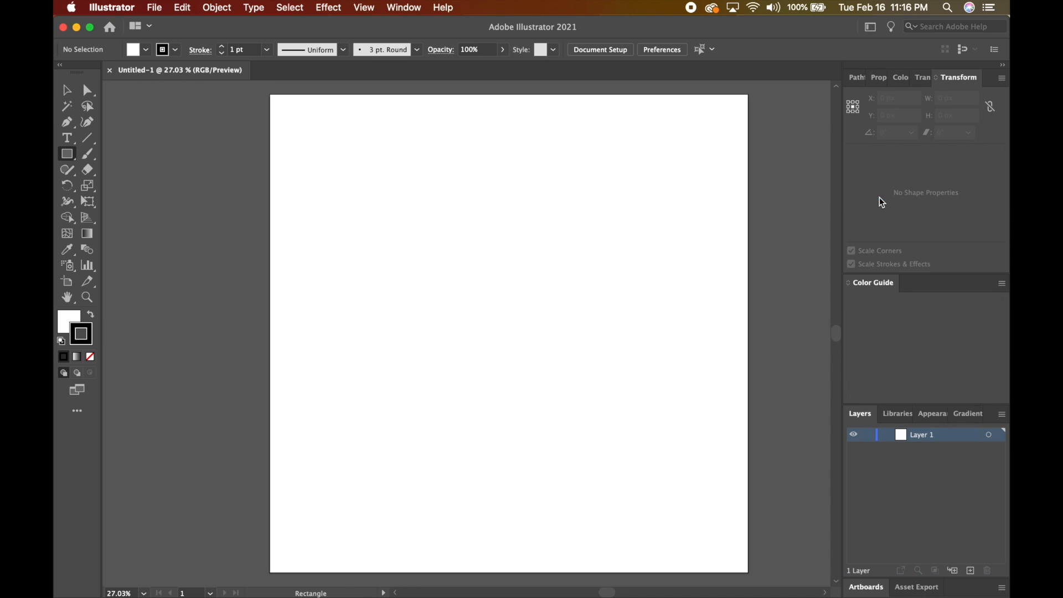
pyautogui.click(920, 79)
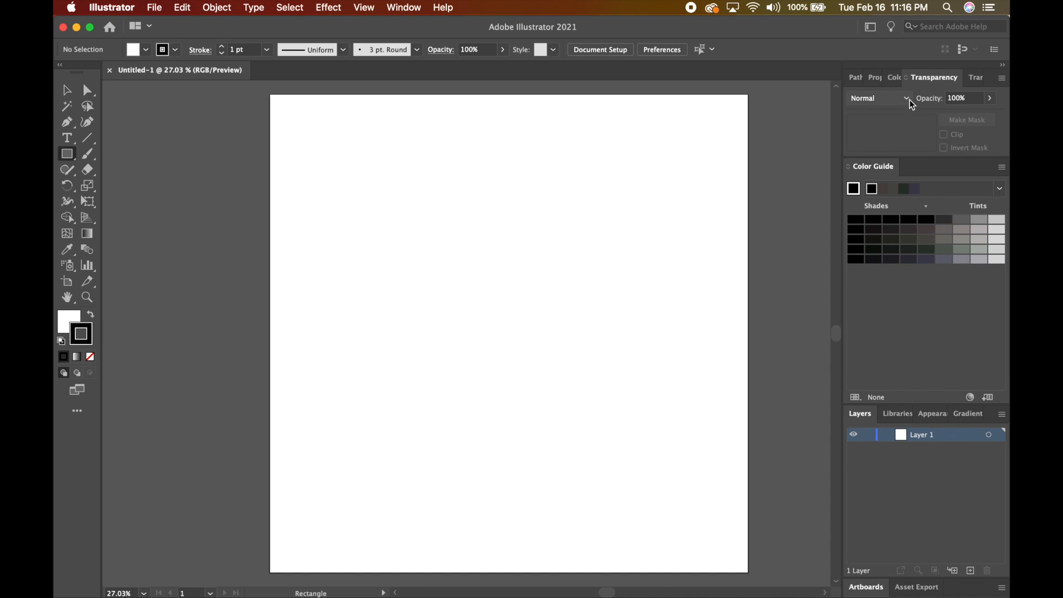
pyautogui.click(891, 82)
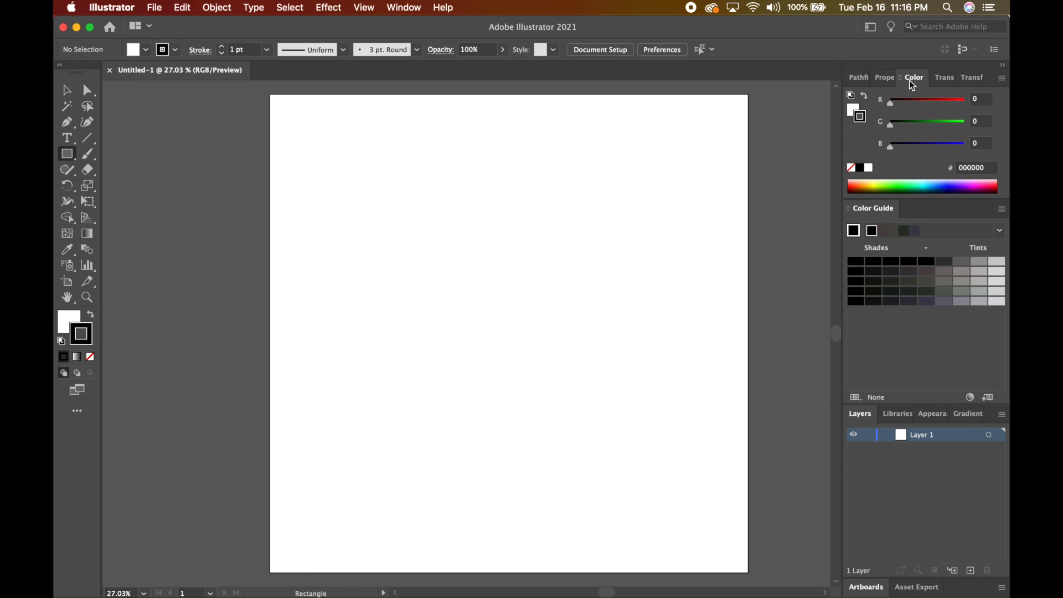
pyautogui.moveTo(889, 213); pyautogui.dragTo(969, 83)
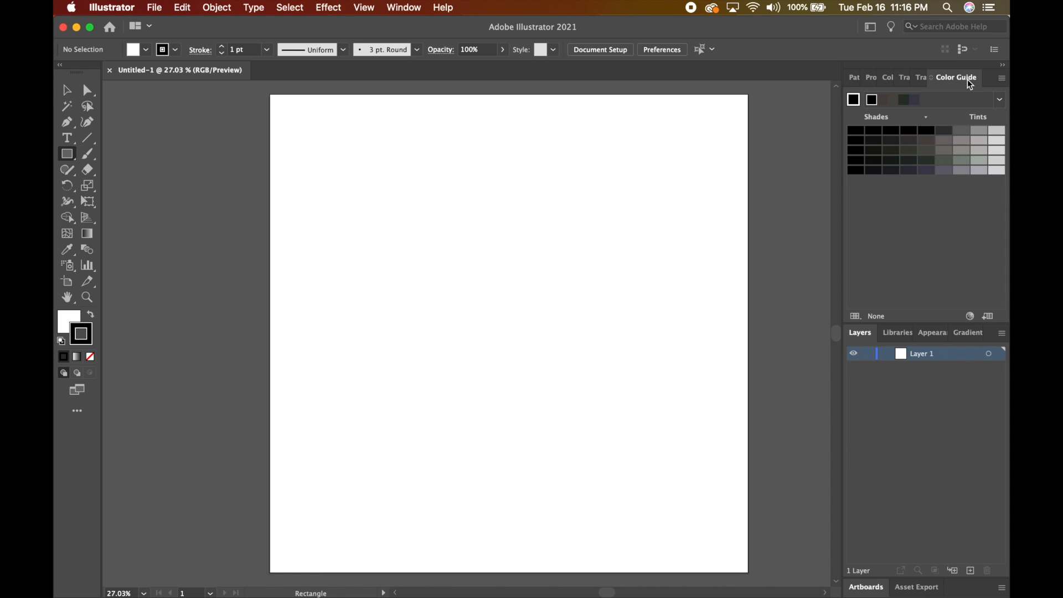
# Bring the Pathfinder panel to the front of its panel group
pyautogui.click(885, 79)
pyautogui.click(851, 82)
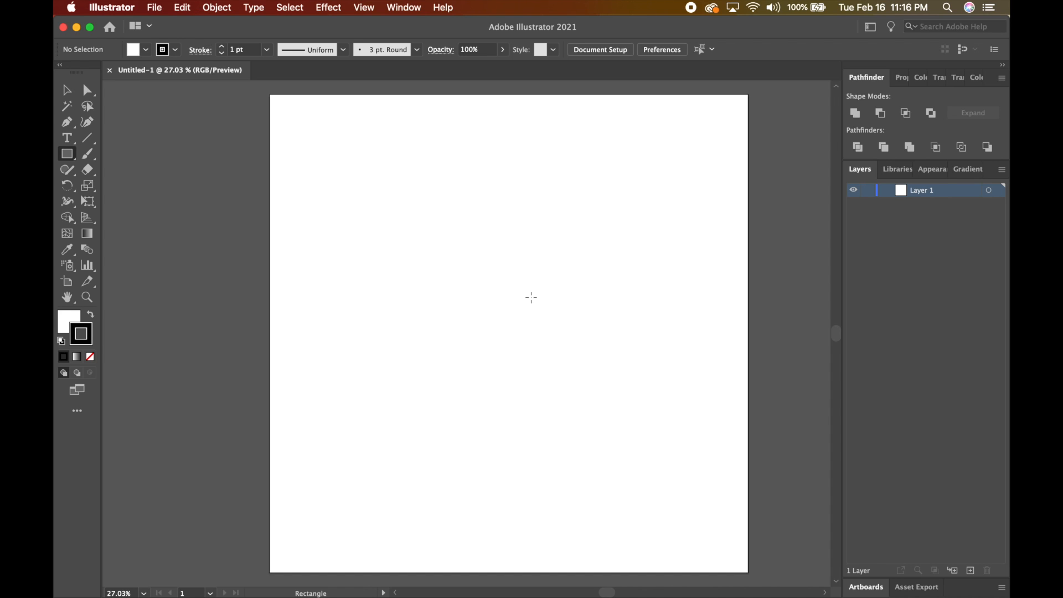
# Draw an upright rectangle about a third of the artboard's width, just left of the artboard's centre, with the Rectangle tool
pyautogui.scroll(-3, 531, 297)
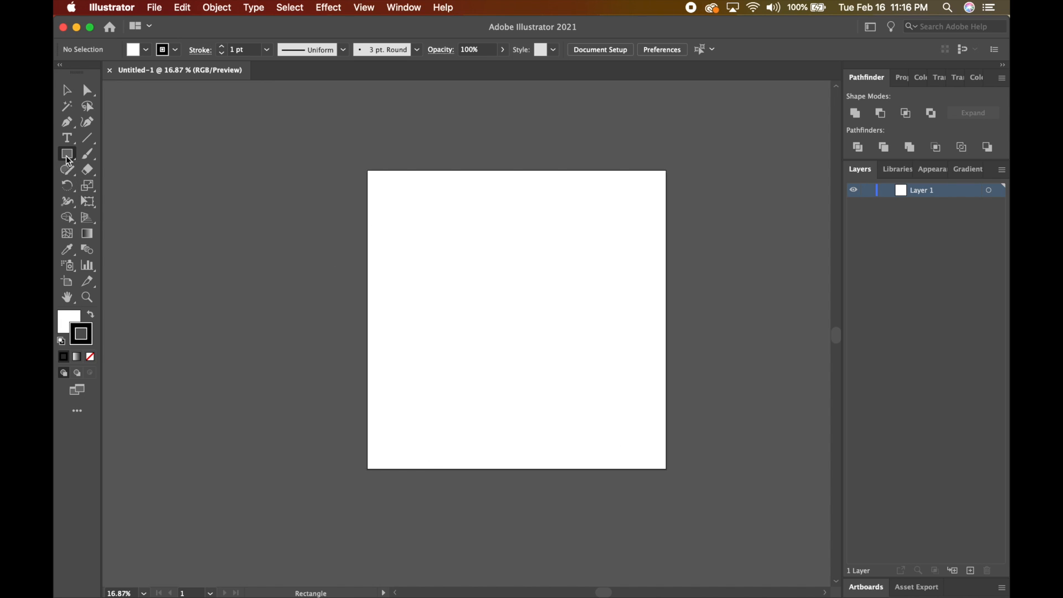
pyautogui.moveTo(67, 155); pyautogui.dragTo(90, 155)
pyautogui.click(99, 154)
pyautogui.moveTo(438, 281); pyautogui.dragTo(534, 397)
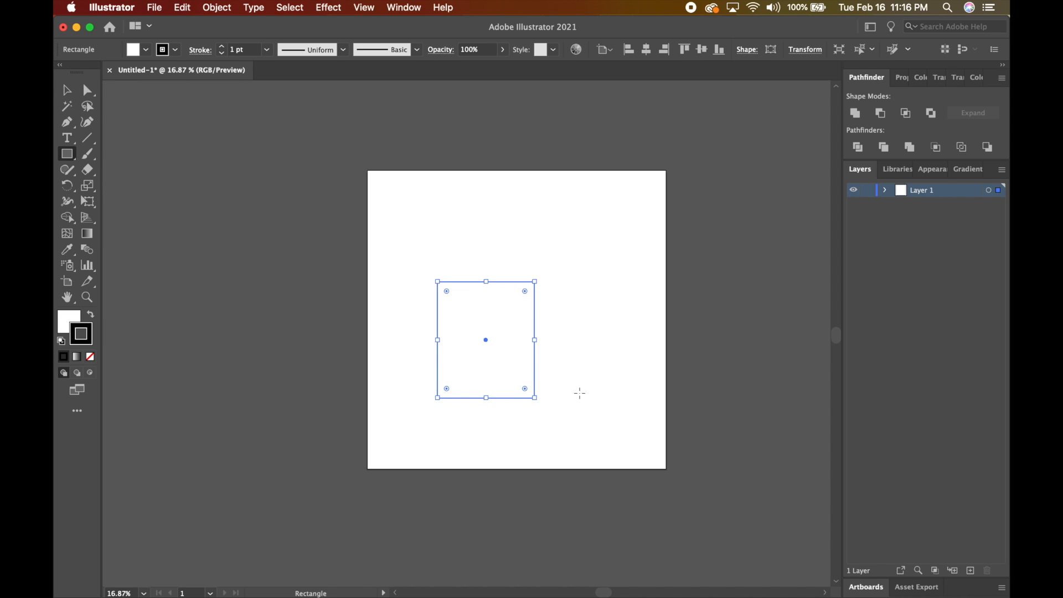
# Switch to the Selection tool, deselect the rectangle and select it again
pyautogui.click(67, 89)
pyautogui.click(661, 242)
pyautogui.click(536, 315)
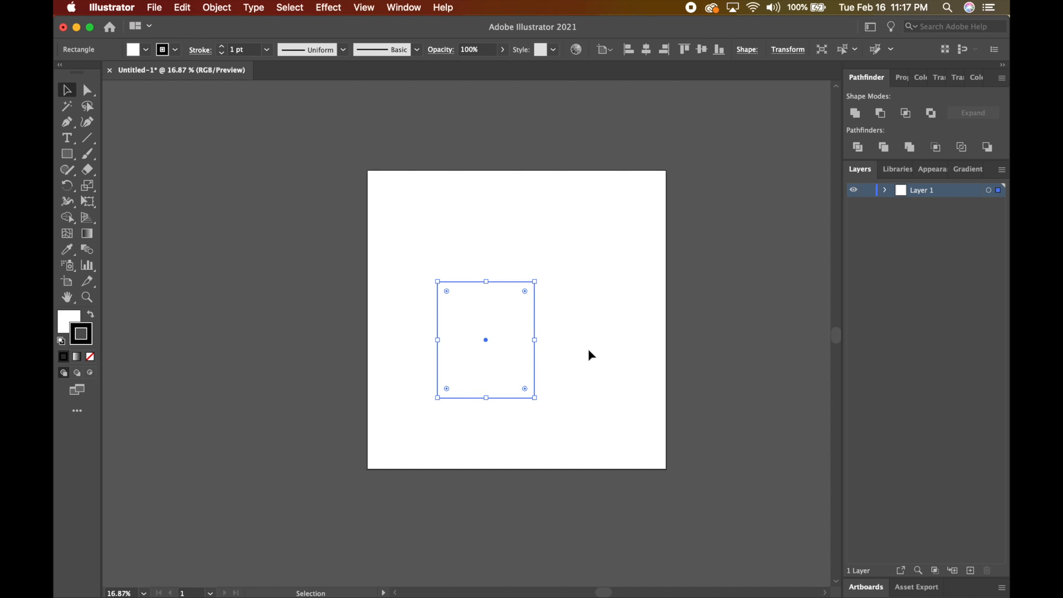
pyautogui.click(574, 330)
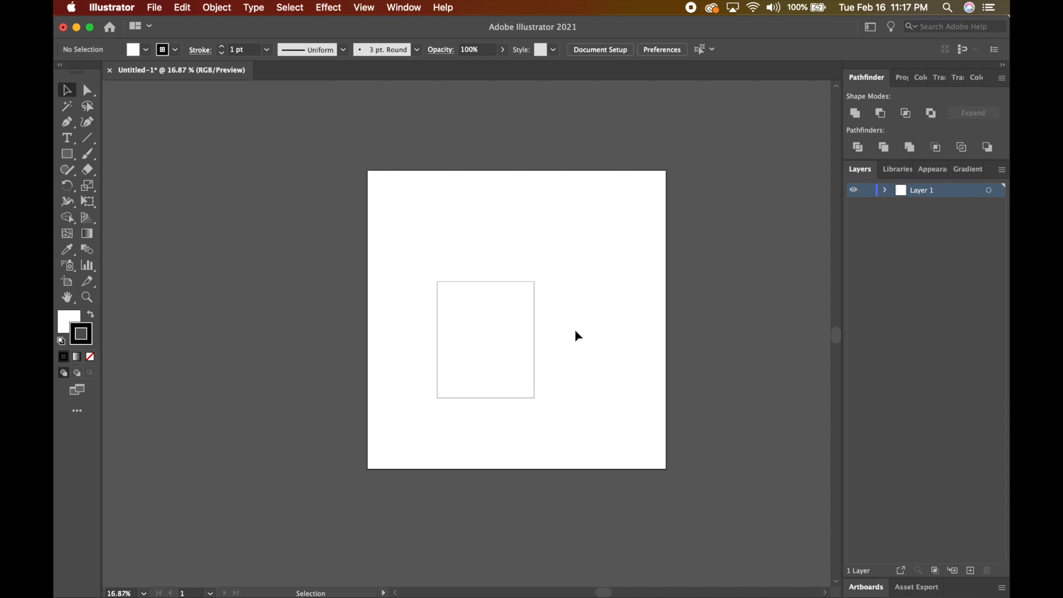
pyautogui.click(509, 344)
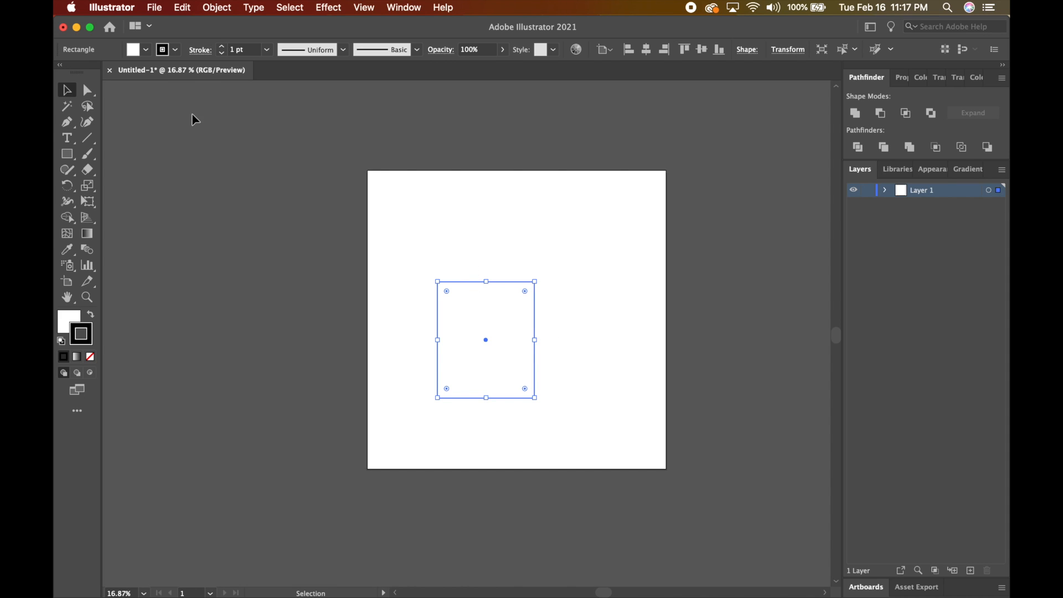
# Set the rectangle's stroke color to the blue swatch
pyautogui.click(143, 52)
pyautogui.click(144, 52)
pyautogui.click(77, 328)
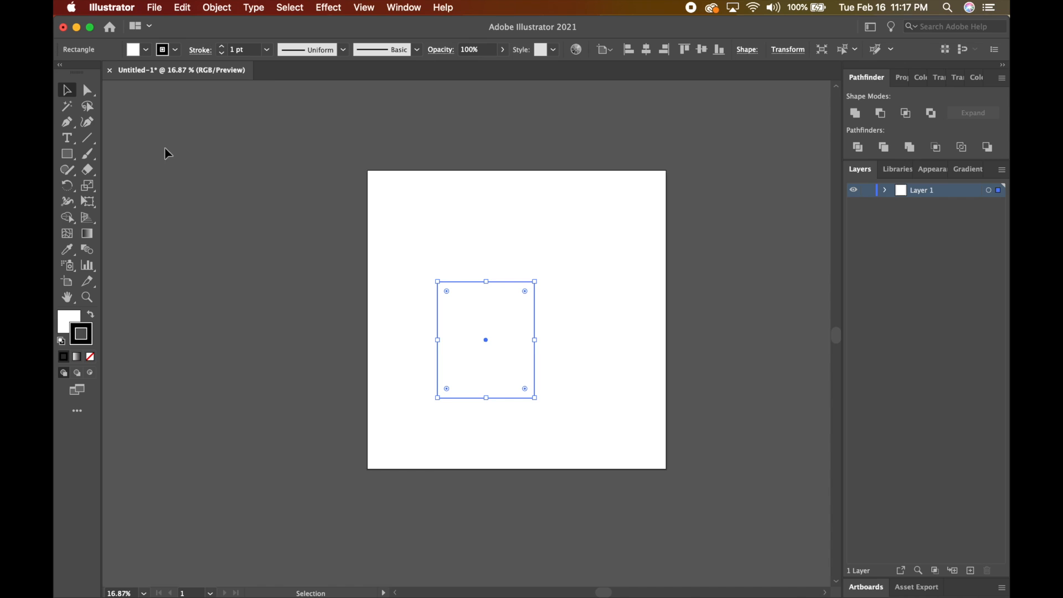
pyautogui.click(175, 50)
pyautogui.click(137, 73)
pyautogui.click(457, 250)
# Move the rectangle up towards the middle of the artboard and set its stroke weight to 15 pt
pyautogui.moveTo(487, 335); pyautogui.dragTo(506, 299)
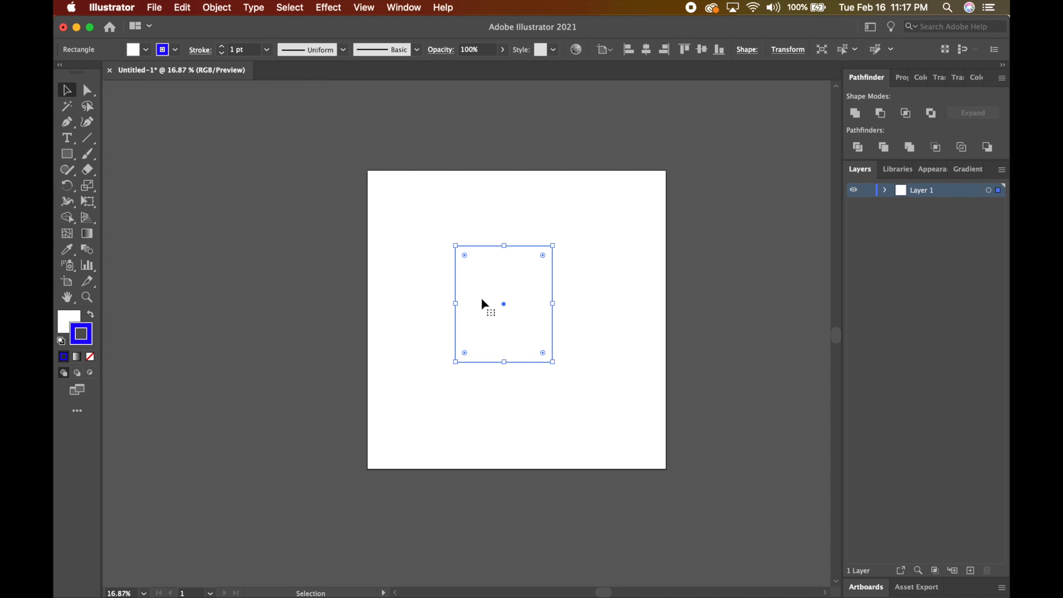
pyautogui.scroll(3, 481, 297)
pyautogui.click(220, 47)
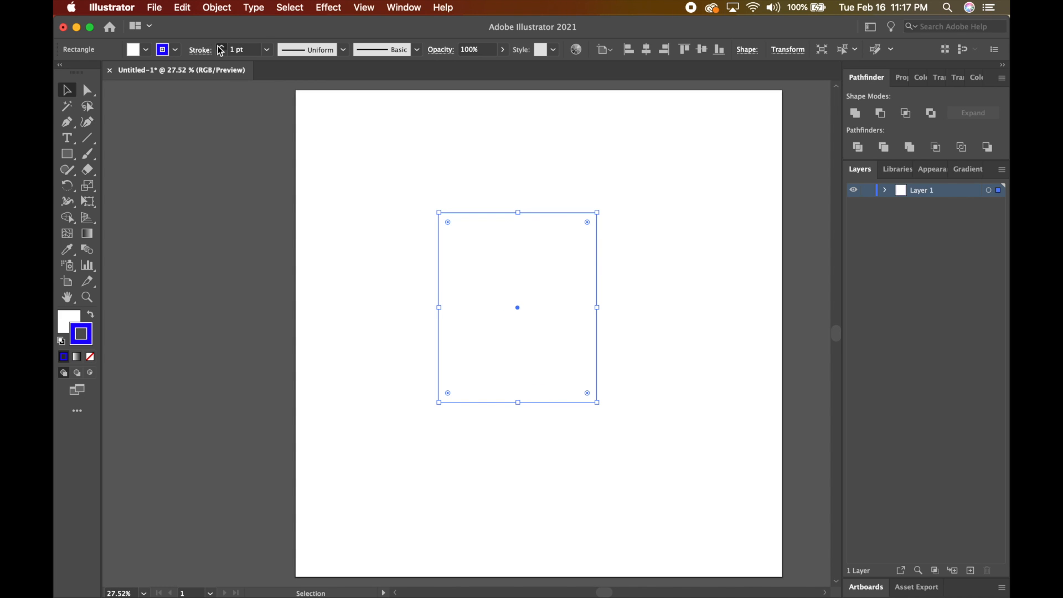
pyautogui.click(219, 46)
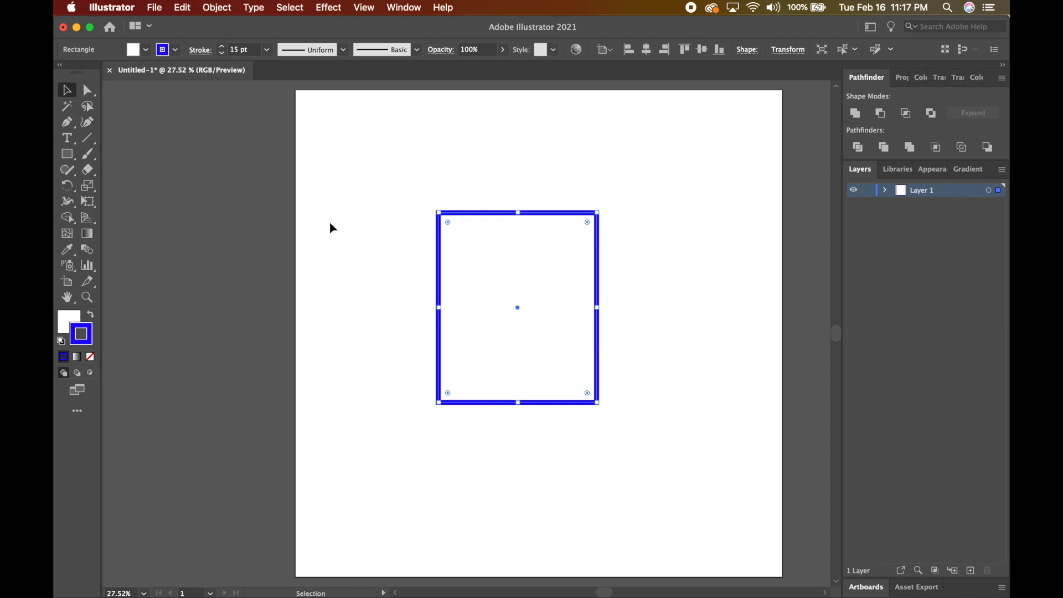
pyautogui.click(329, 234)
# Move the rectangle off the artboard's left side and bring it back onto the artboard
pyautogui.moveTo(484, 299); pyautogui.dragTo(209, 295)
pyautogui.hscroll(-4, 209, 294)
pyautogui.moveTo(363, 282); pyautogui.dragTo(280, 277)
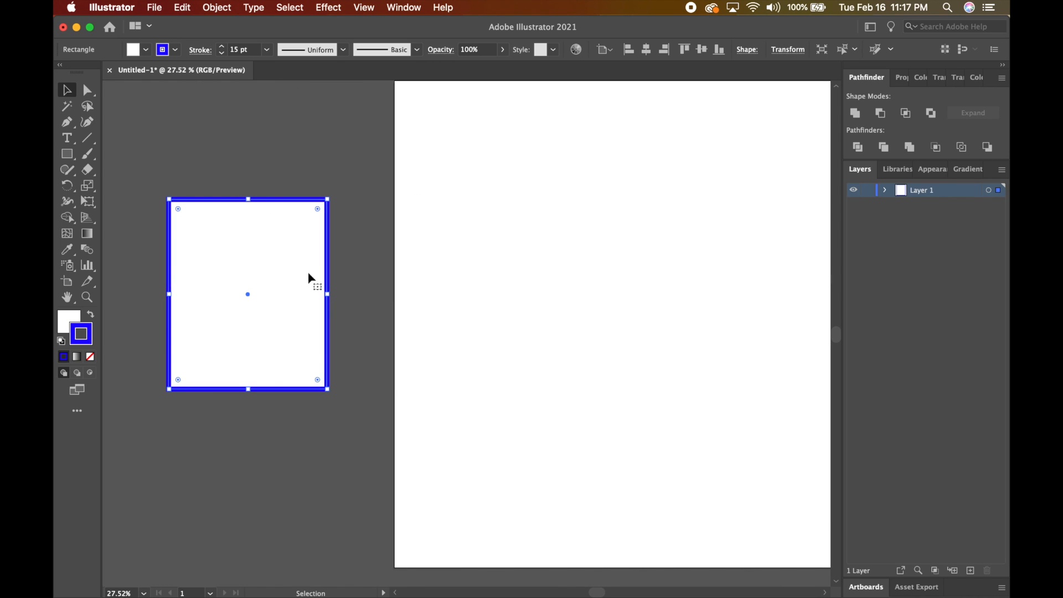
pyautogui.moveTo(294, 251); pyautogui.dragTo(327, 217)
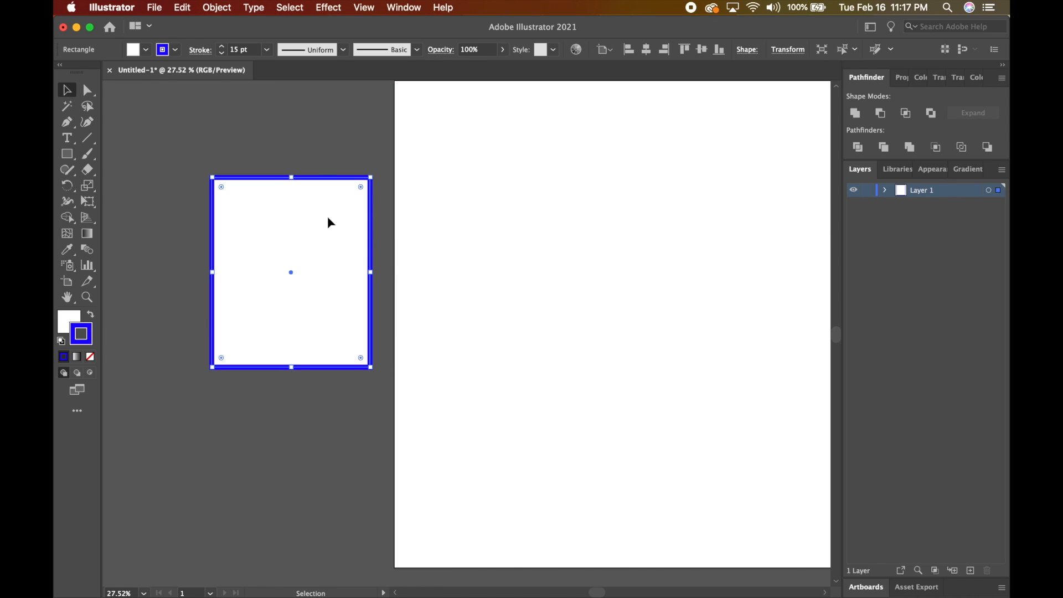
pyautogui.press('super+minus')
pyautogui.moveTo(269, 217); pyautogui.dragTo(504, 232)
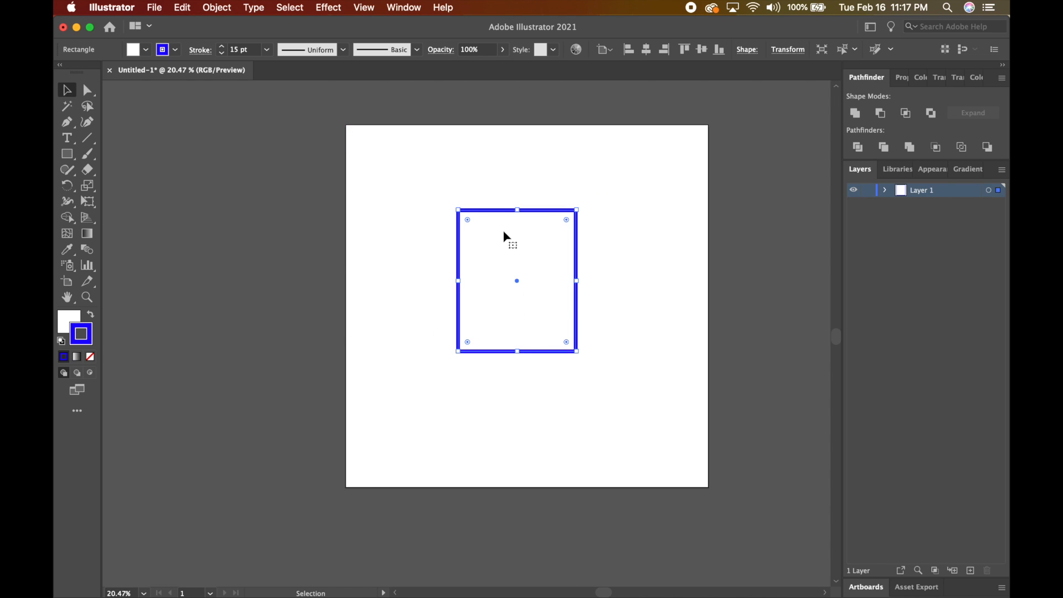
# Stretch the rectangle to nearly the artboard's full width with its stroke scaling along, and remove it from the artboard
pyautogui.moveTo(458, 281)
pyautogui.mouseDown()
pyautogui.moveTo(248, 283)
pyautogui.moveTo(429, 279)
pyautogui.moveTo(375, 279)
pyautogui.mouseUp()
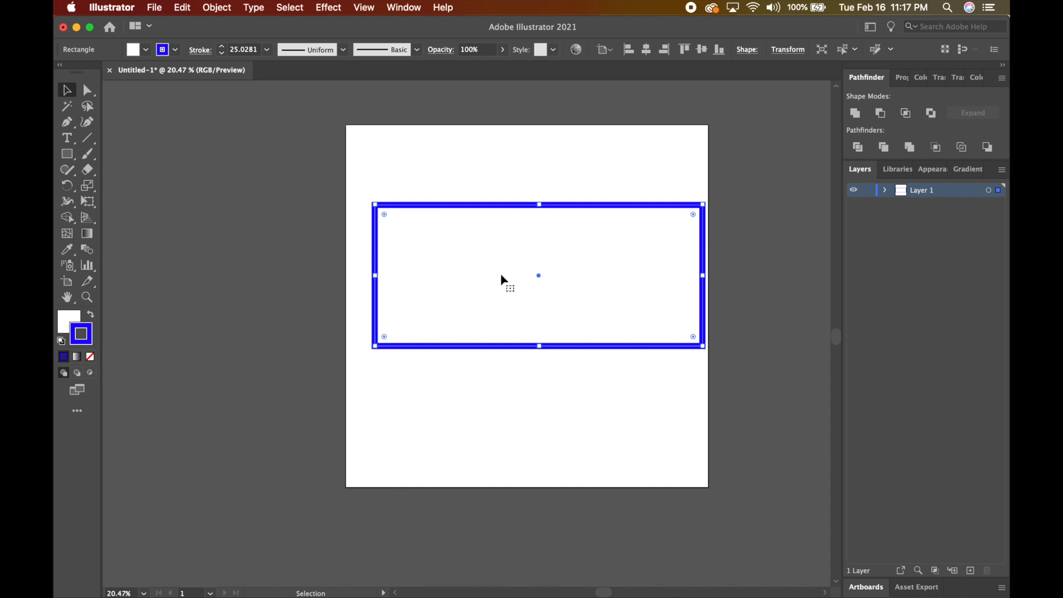
pyautogui.hscroll(5, 492, 405)
pyautogui.scroll(3, 492, 406)
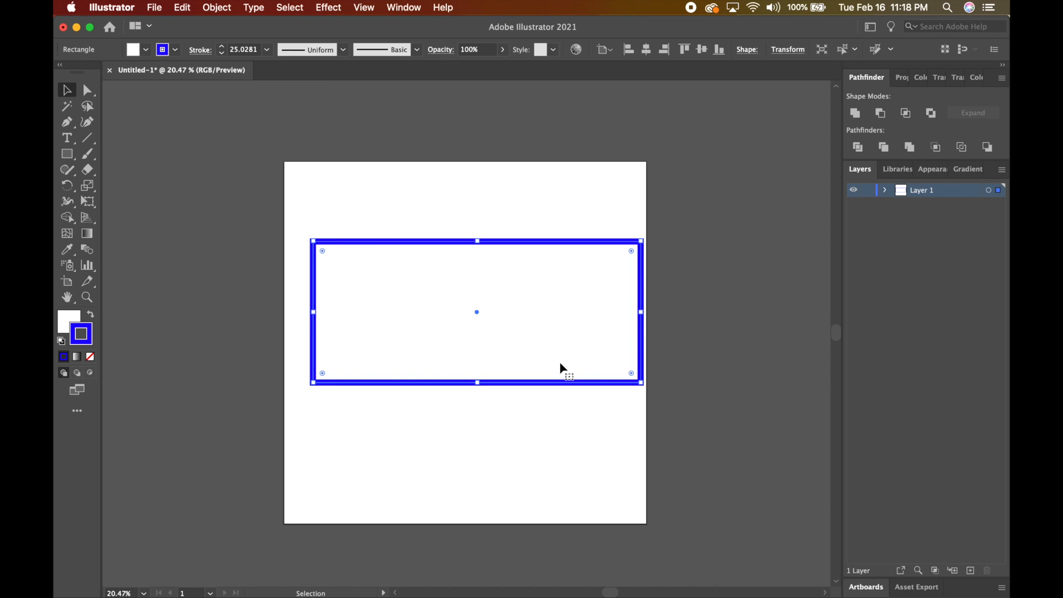
pyautogui.press('super+z')
pyautogui.press('super+z')
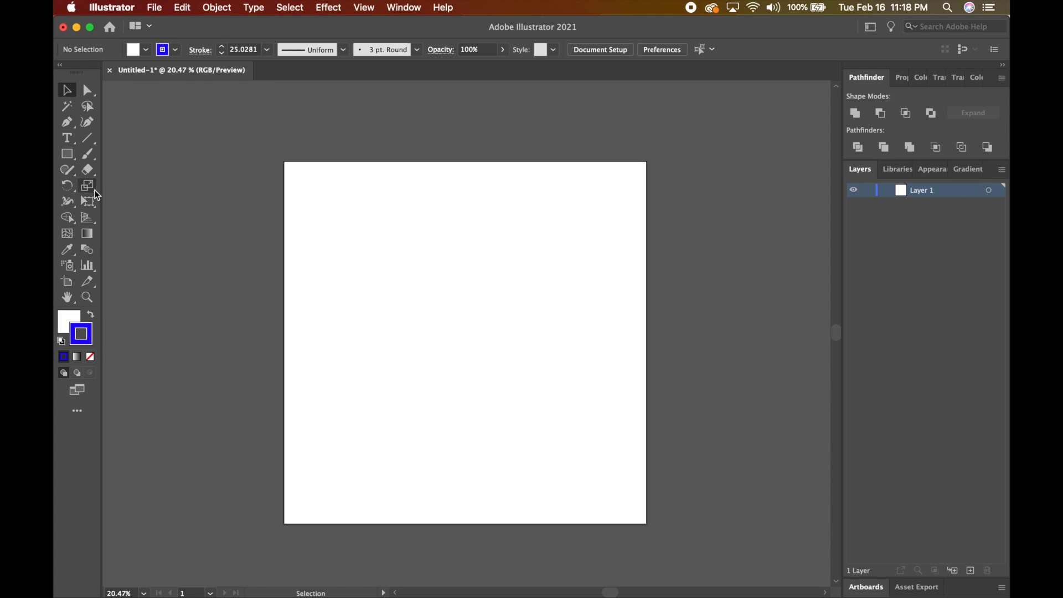
# Draw a perfect circle about half the artboard's width with the Ellipse tool and move it to the artboard's upper-left area
pyautogui.click(70, 157)
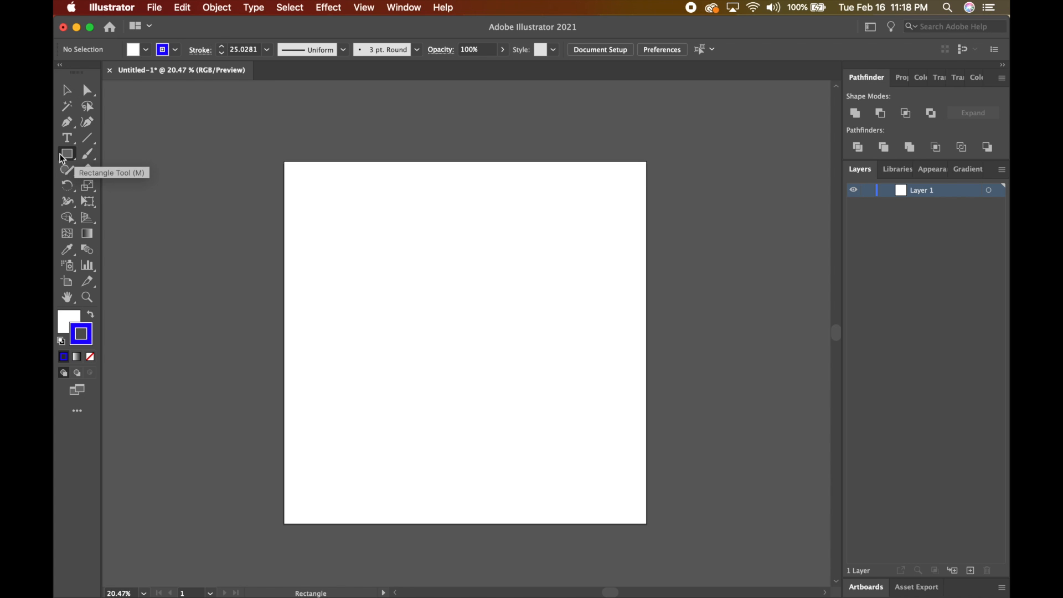
pyautogui.click(63, 157)
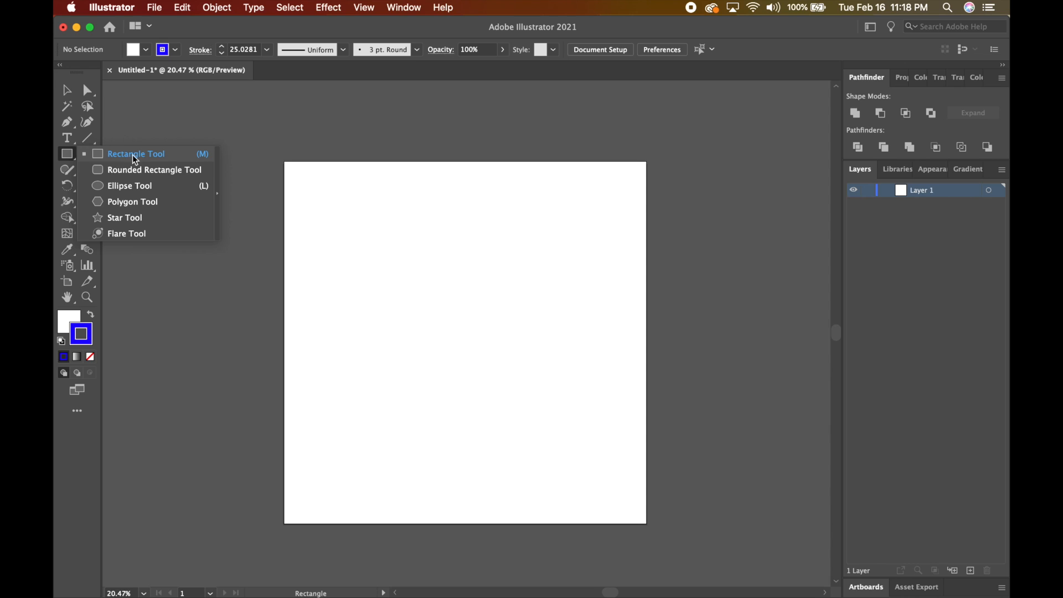
pyautogui.click(152, 189)
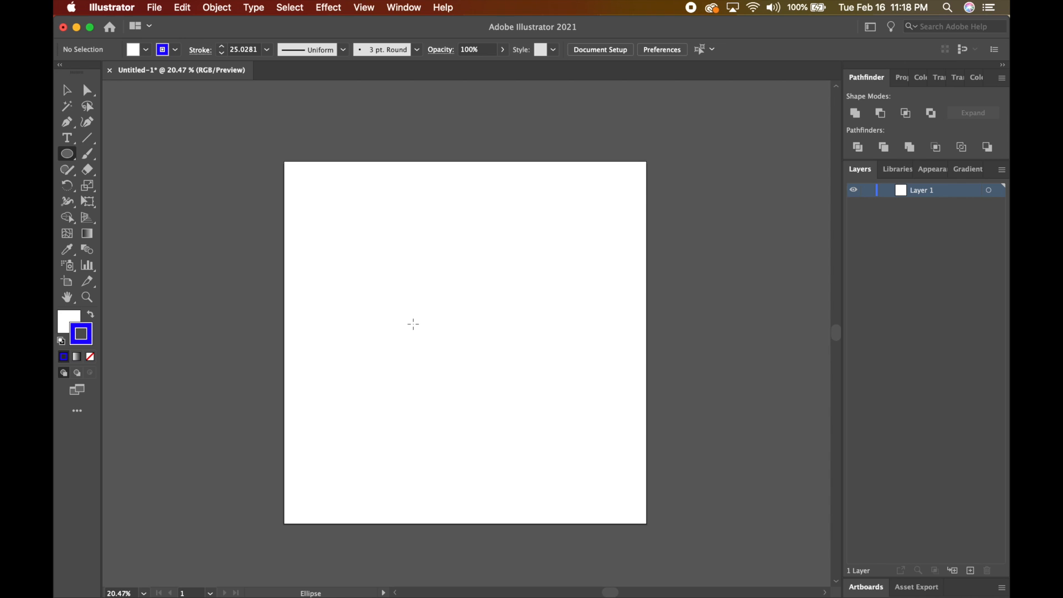
pyautogui.moveTo(351, 250)
pyautogui.mouseDown()
pyautogui.moveTo(521, 415)
pyautogui.moveTo(310, 354)
pyautogui.moveTo(468, 451)
pyautogui.moveTo(529, 425)
pyautogui.moveTo(560, 292)
pyautogui.moveTo(480, 385)
pyautogui.moveTo(491, 398)
pyautogui.moveTo(477, 364)
pyautogui.moveTo(551, 396)
pyautogui.moveTo(426, 301)
pyautogui.moveTo(472, 325)
pyautogui.moveTo(478, 297)
pyautogui.moveTo(453, 311)
pyautogui.moveTo(533, 350)
pyautogui.mouseUp()
pyautogui.press('shift')
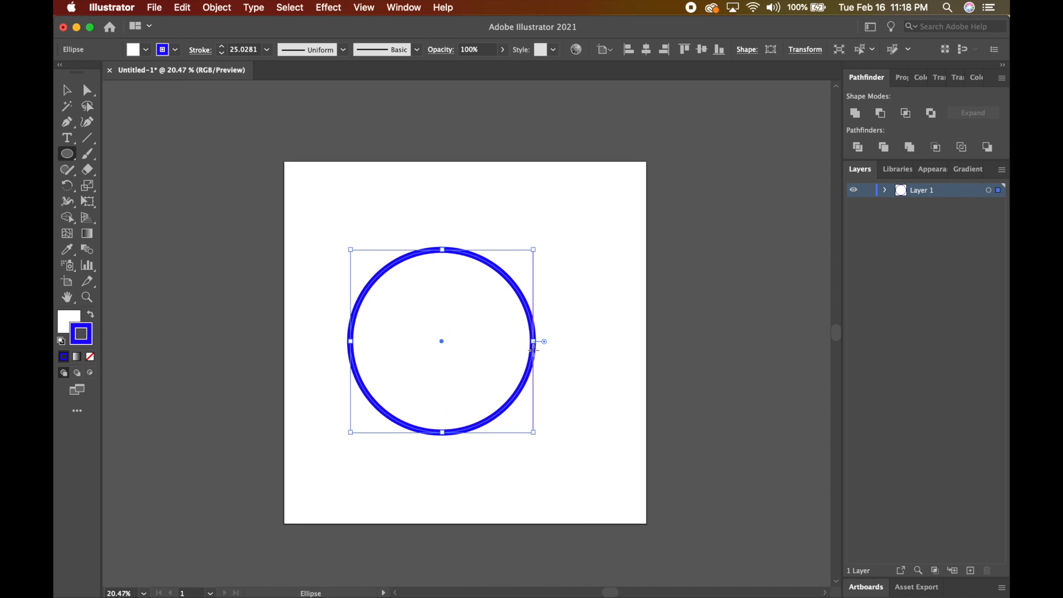
pyautogui.click(67, 90)
pyautogui.moveTo(400, 273); pyautogui.dragTo(349, 208)
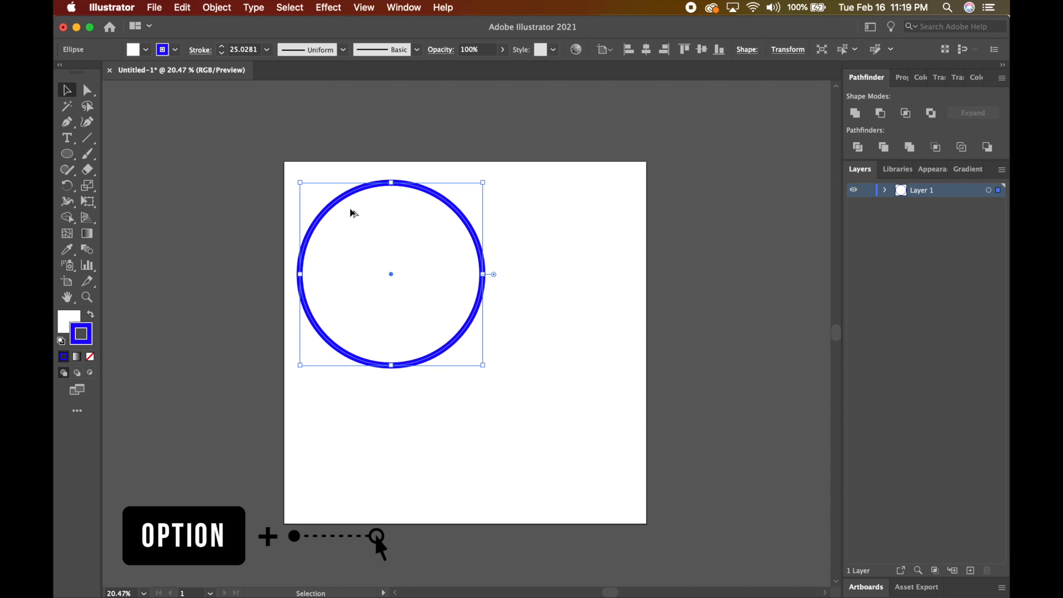
# Duplicate the circle into the artboard's lower-right area and delete the duplicate
pyautogui.moveTo(351, 212); pyautogui.dragTo(497, 357)
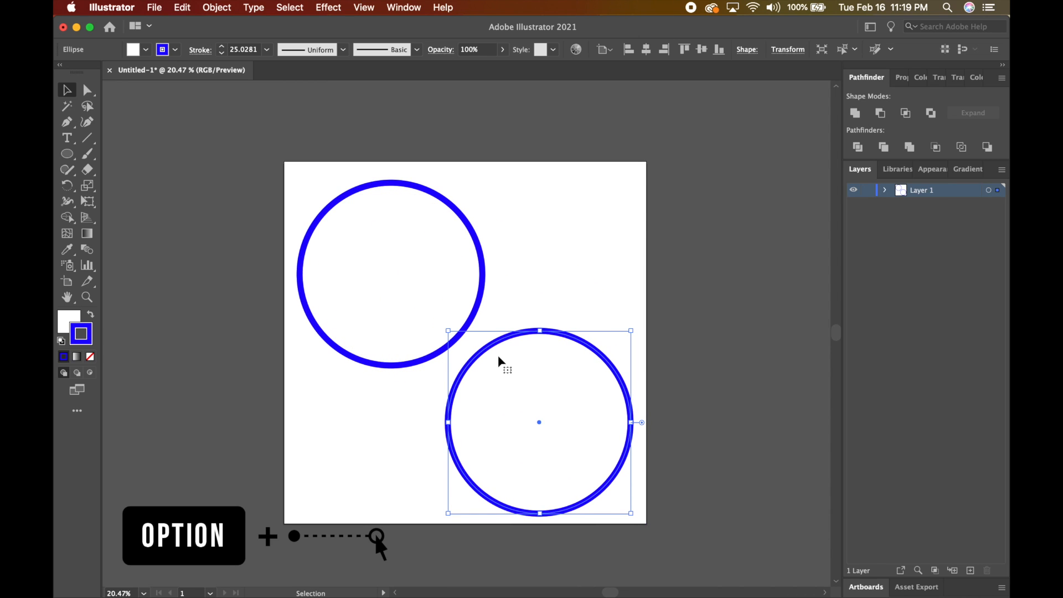
pyautogui.press('Delete')
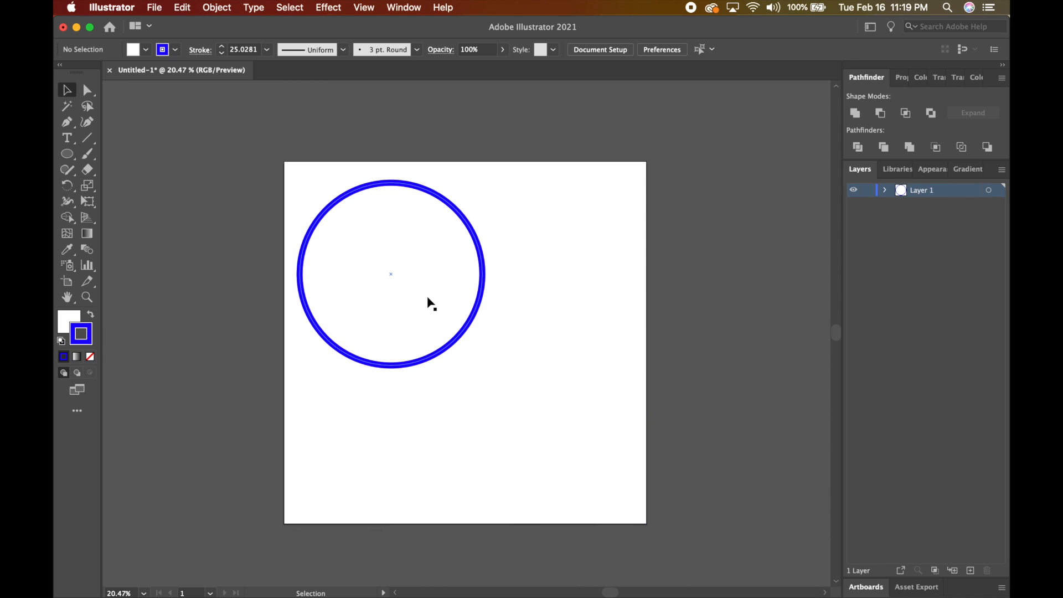
# Copy the blue circle to the clipboard, paste it, and delete the pasted circle
pyautogui.click(427, 298)
pyautogui.press('a')
pyautogui.press('super+c')
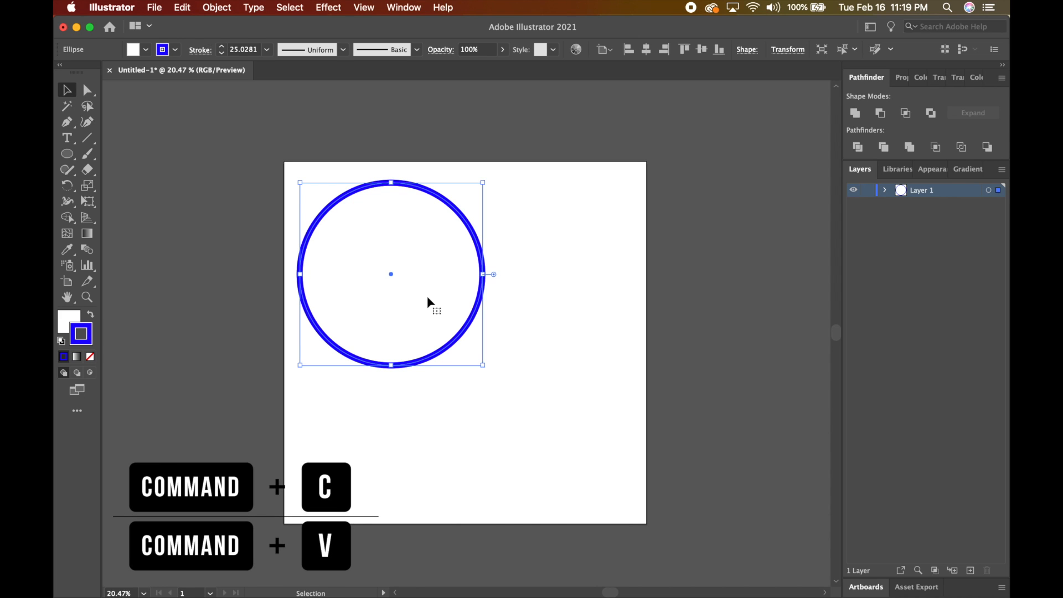
pyautogui.press('super+v')
pyautogui.press('v')
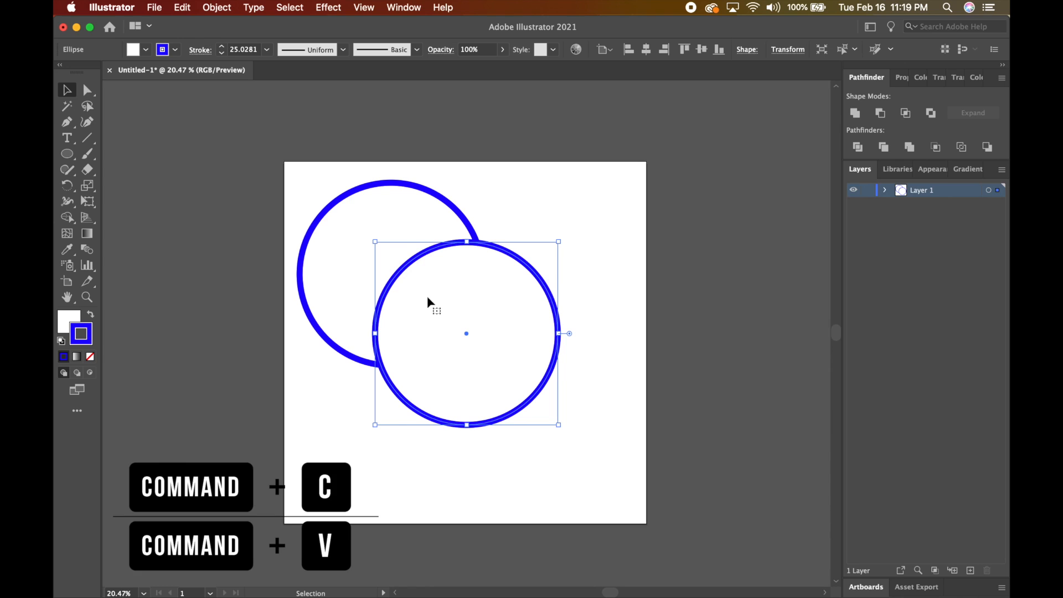
pyautogui.press('Delete')
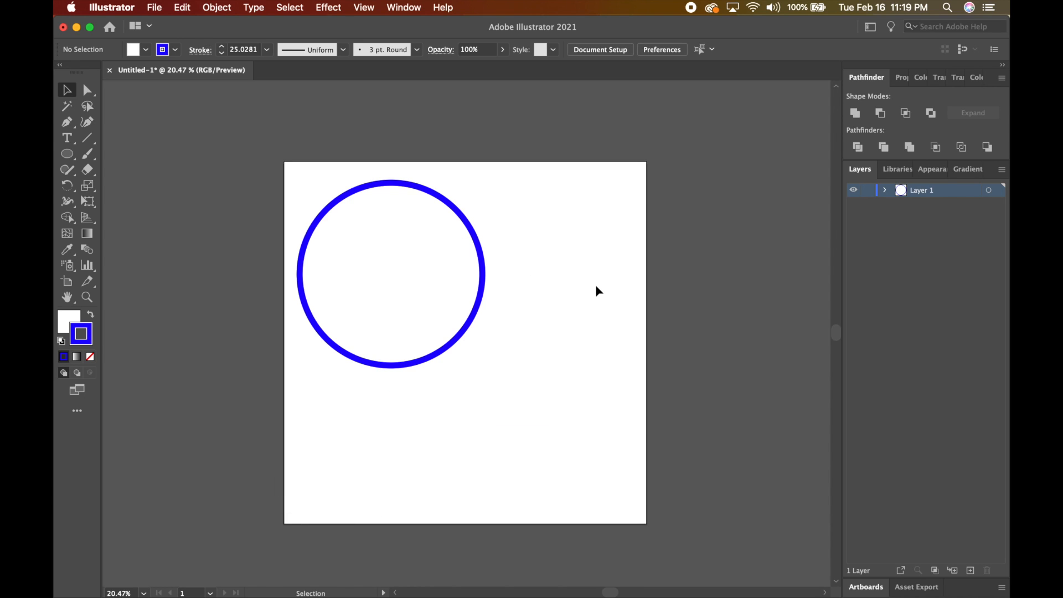
# Paste a copy of the circle in place in front of the original and set its stroke color to dark red
pyautogui.click(462, 299)
pyautogui.press('super+f')
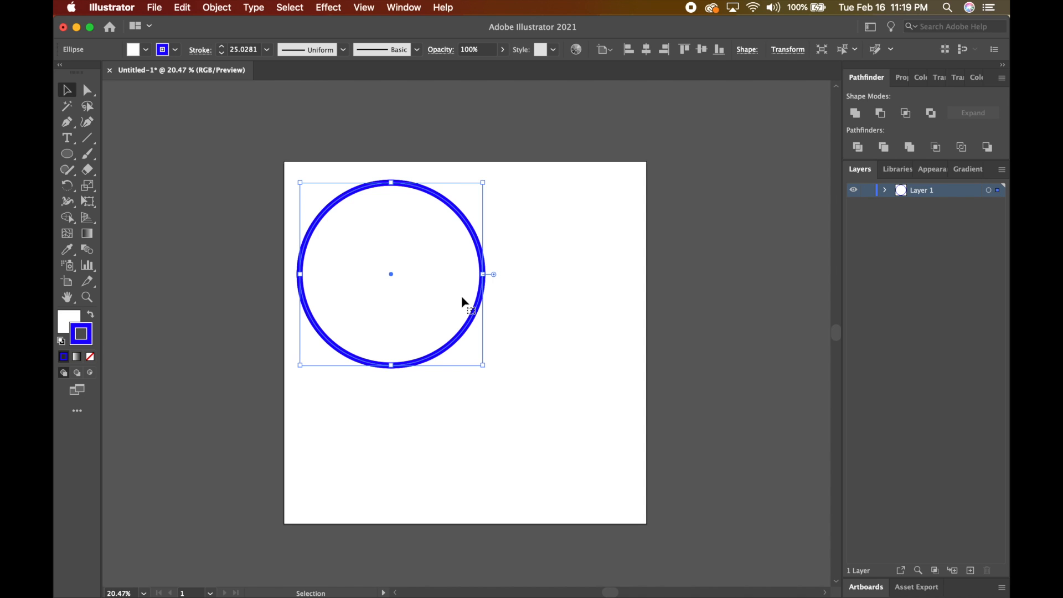
pyautogui.click(175, 51)
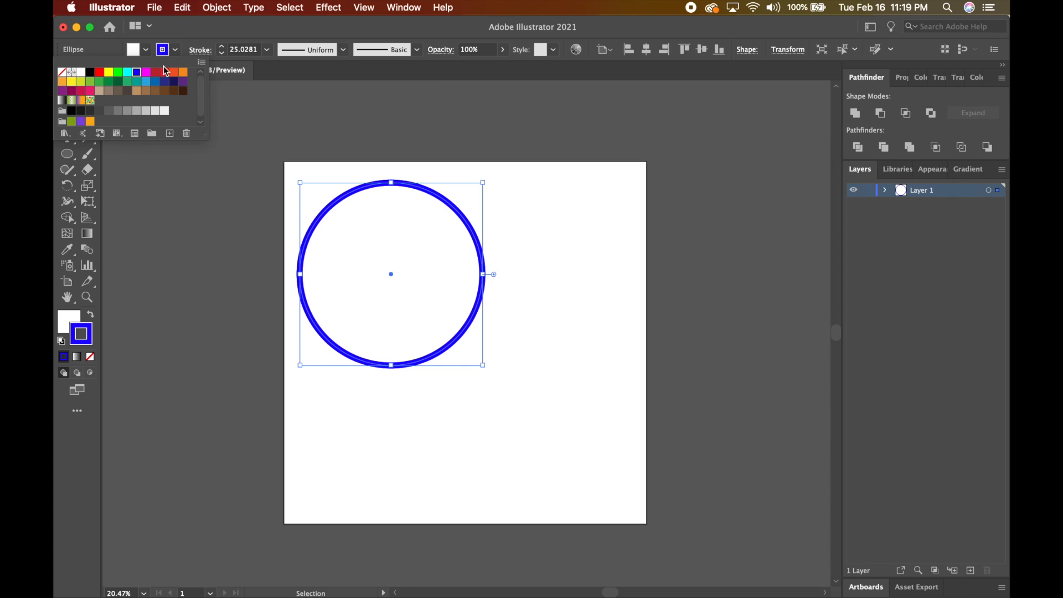
pyautogui.click(155, 71)
pyautogui.click(367, 114)
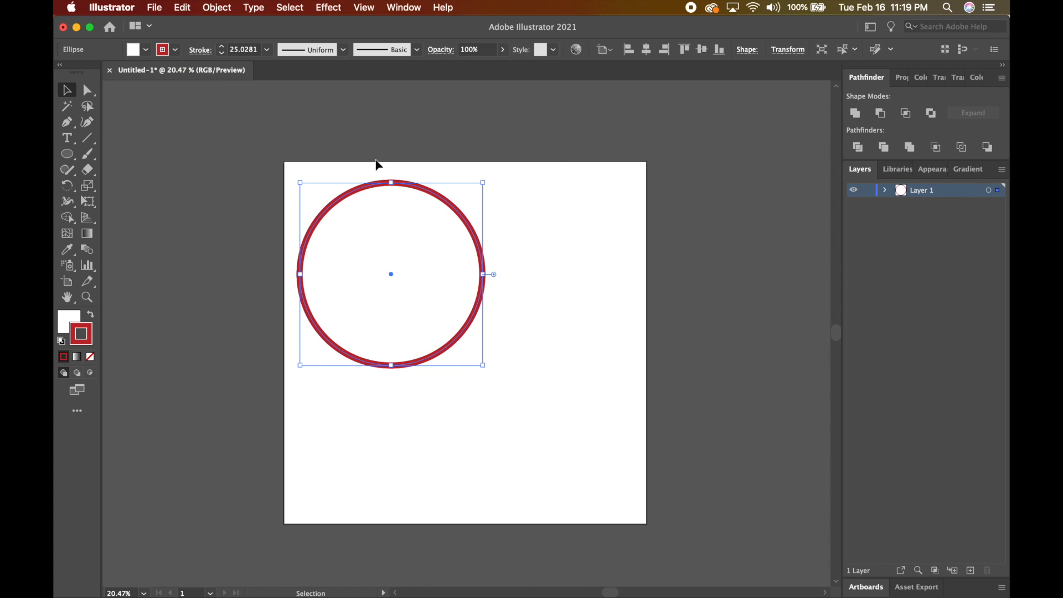
# Move the red circle sideways to the right so it partly overlaps the blue one, and delete the red circle
pyautogui.click(564, 158)
pyautogui.moveTo(416, 271); pyautogui.dragTo(500, 264)
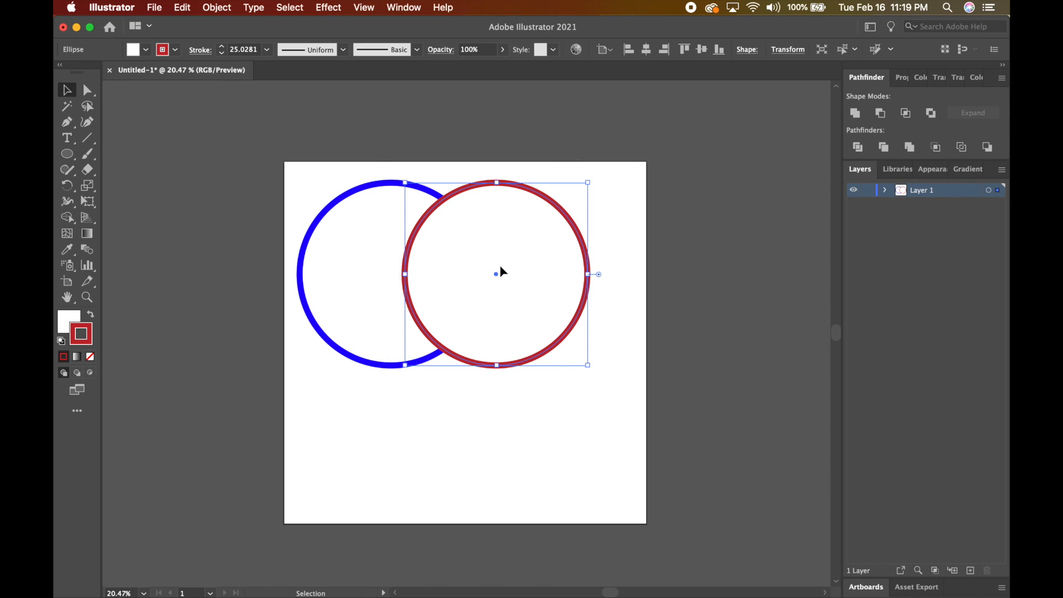
pyautogui.click(240, 282)
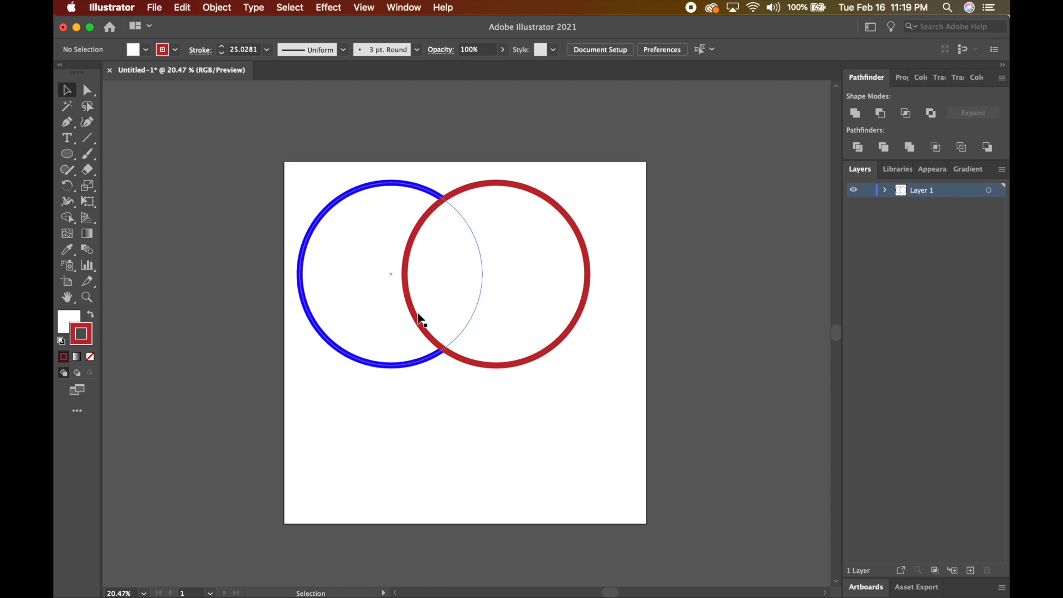
pyautogui.click(493, 325)
pyautogui.press('BackSpace')
# Paste a copy of the blue circle in place directly behind the original
pyautogui.click(446, 299)
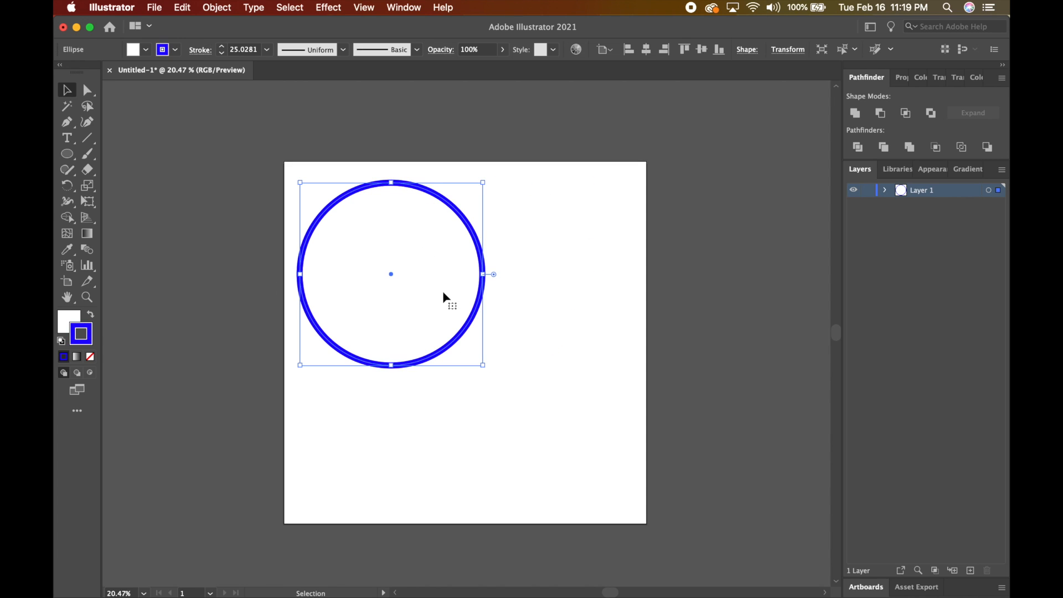
pyautogui.press('a')
pyautogui.press('super+b')
pyautogui.press('v')
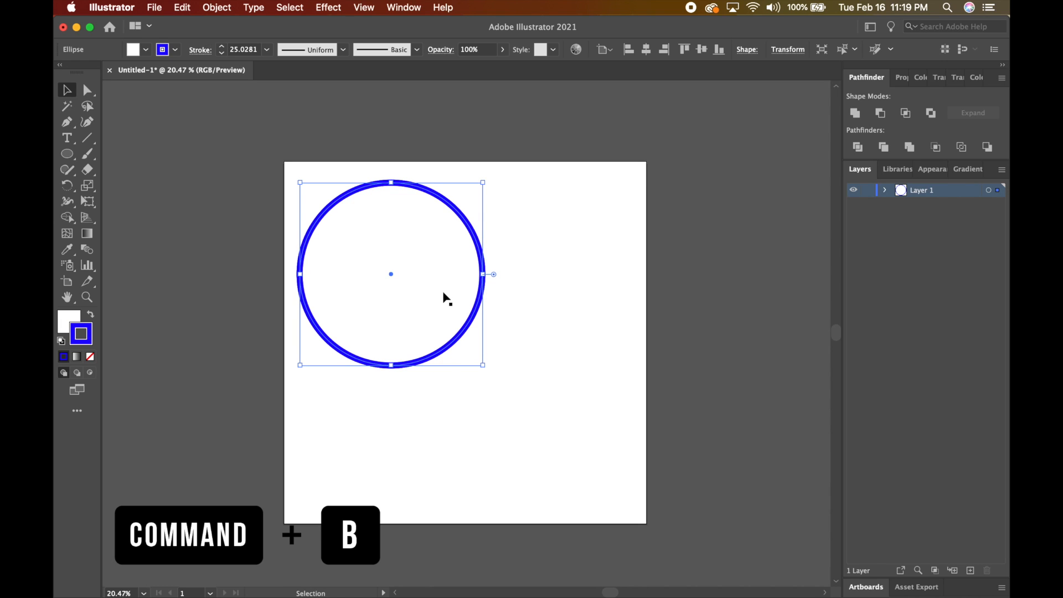
# Move the front circle slightly right and up to uncover the copy, and select the circle behind
pyautogui.click(530, 303)
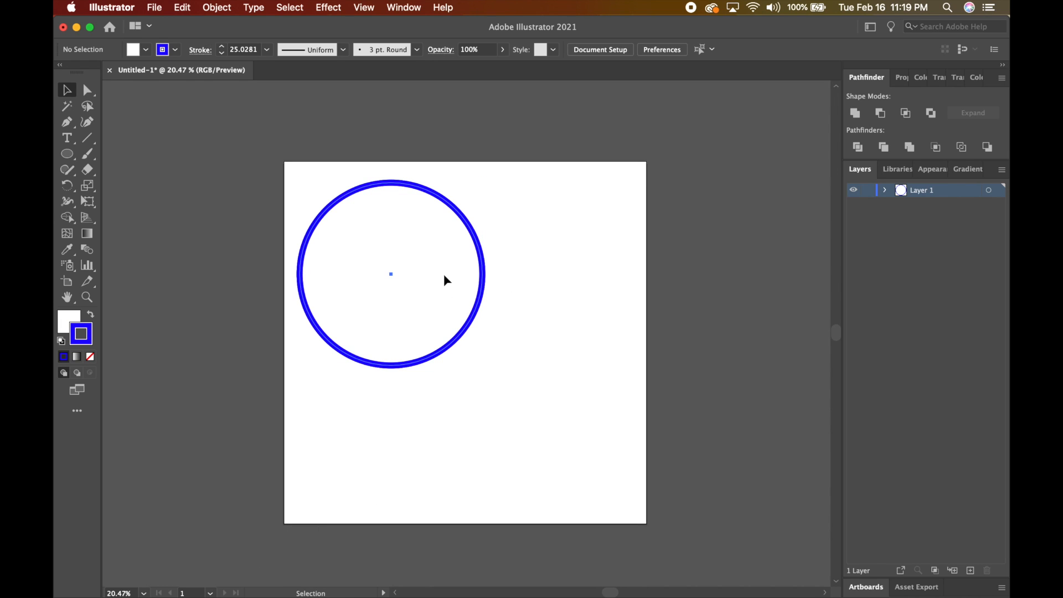
pyautogui.moveTo(444, 274); pyautogui.dragTo(484, 264)
pyautogui.click(323, 273)
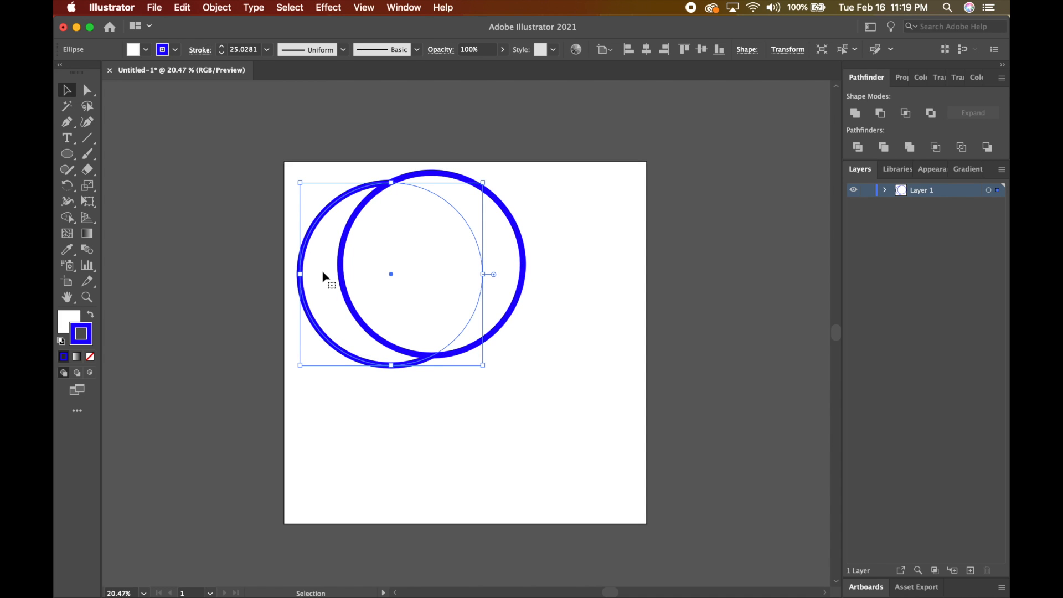
# Delete the selected circle behind and move the remaining blue circle to the middle of the artboard
pyautogui.press('Delete')
pyautogui.moveTo(447, 264); pyautogui.dragTo(484, 336)
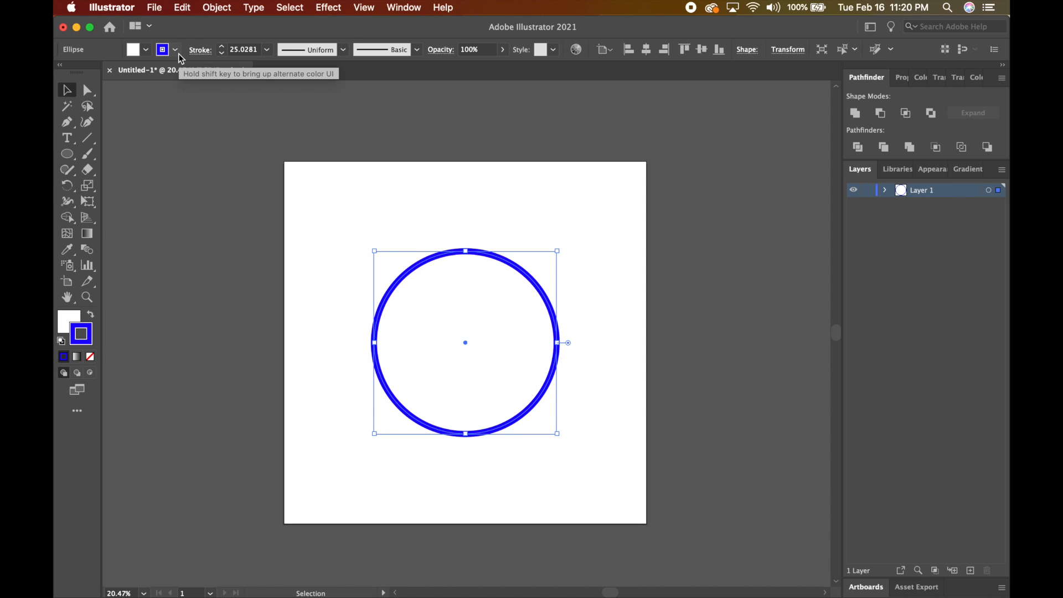
# Try a green fill on the circle, and set its fill to the teal swatch
pyautogui.click(148, 51)
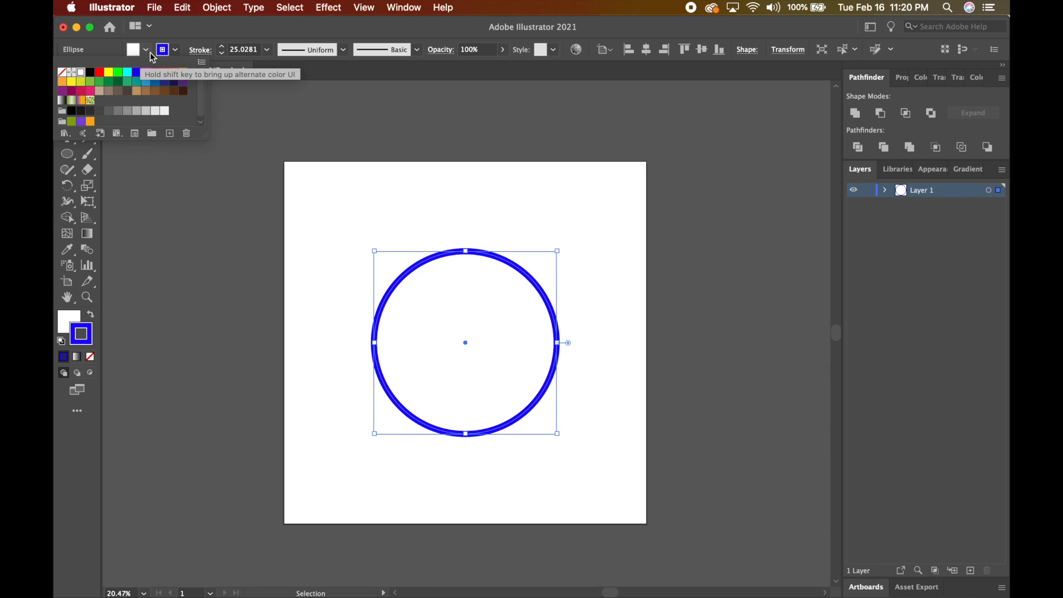
pyautogui.click(126, 85)
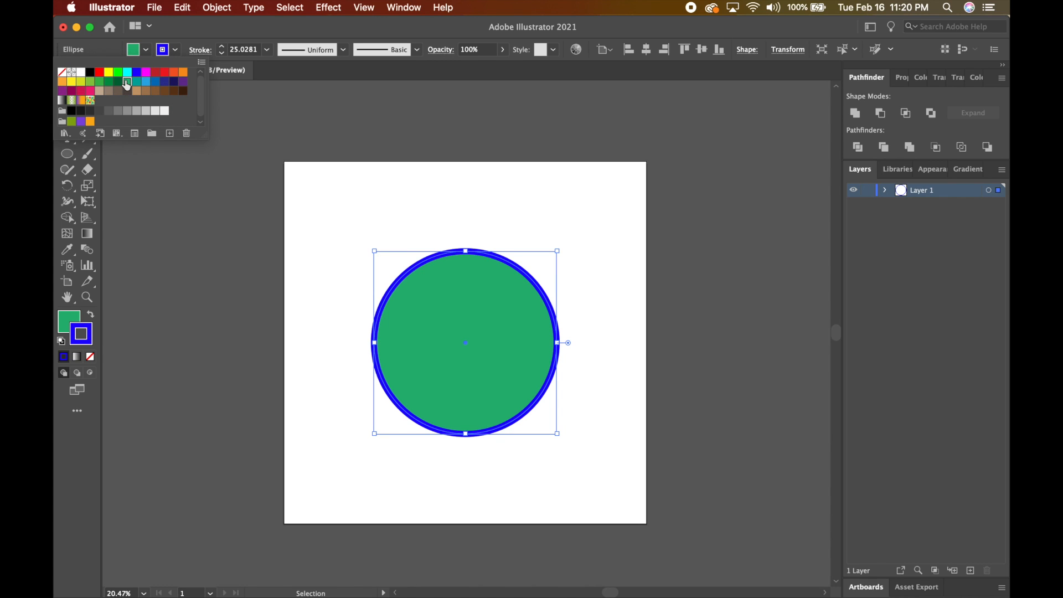
pyautogui.click(137, 83)
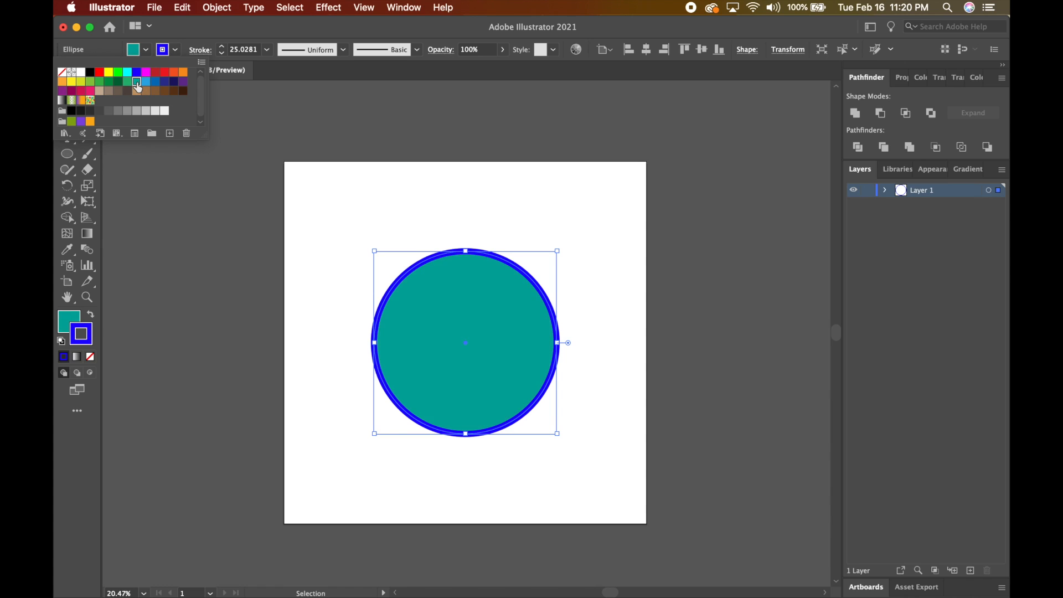
# Remove the circle's blue stroke by setting it to None, and deselect the circle
pyautogui.click(176, 50)
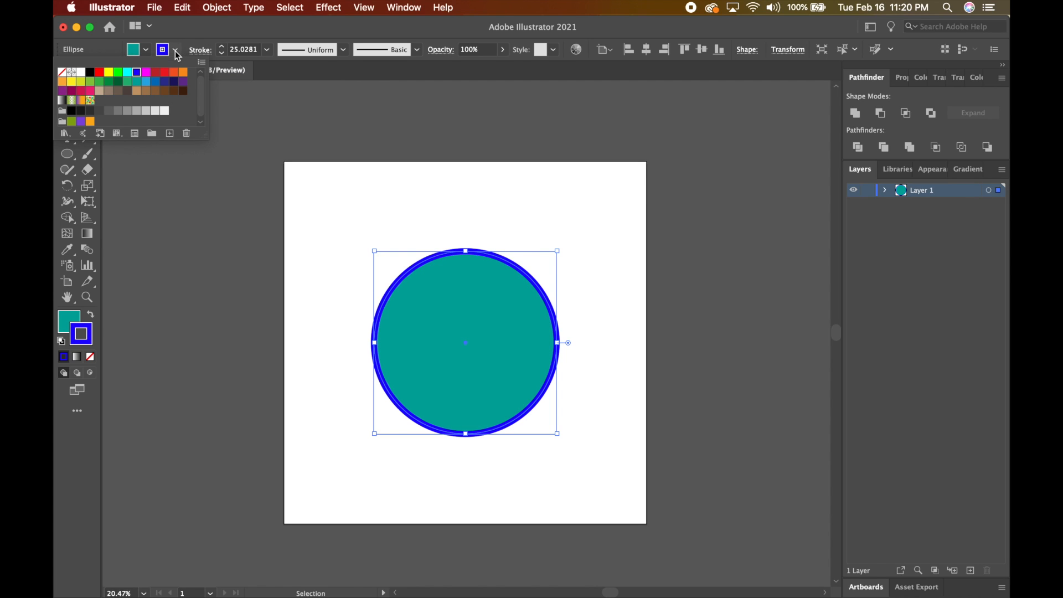
pyautogui.click(64, 78)
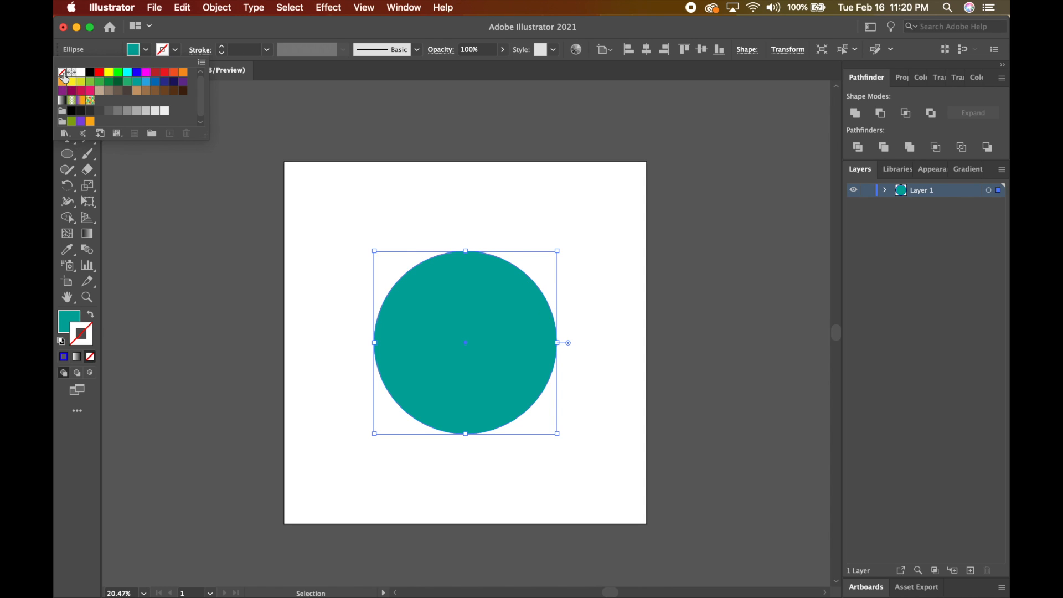
pyautogui.click(332, 191)
pyautogui.click(403, 218)
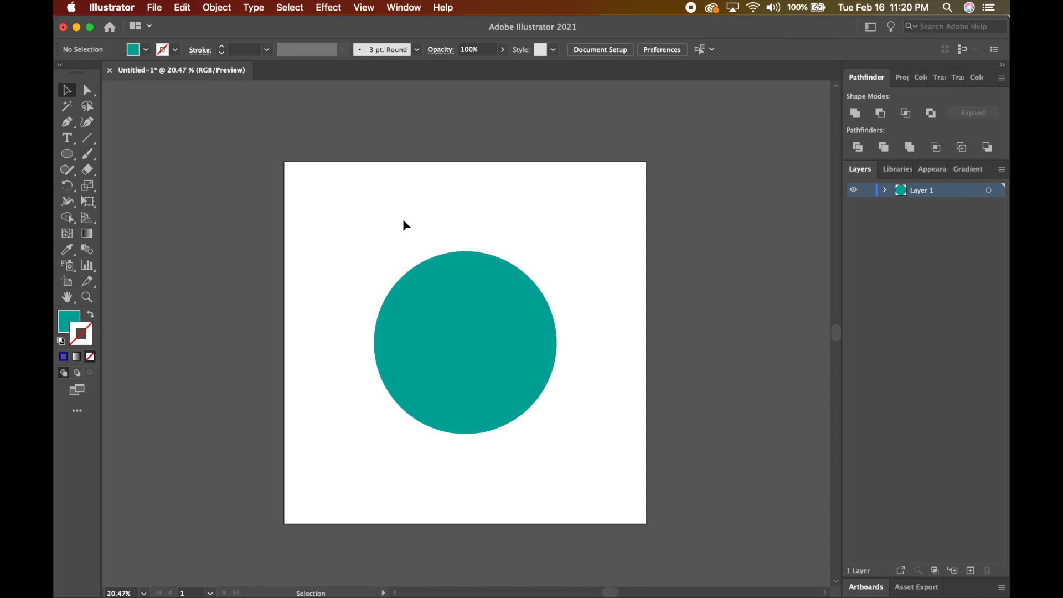
# Select the circle and open the Ice Cream swatch library from the Foods collection for its fill
pyautogui.click(452, 331)
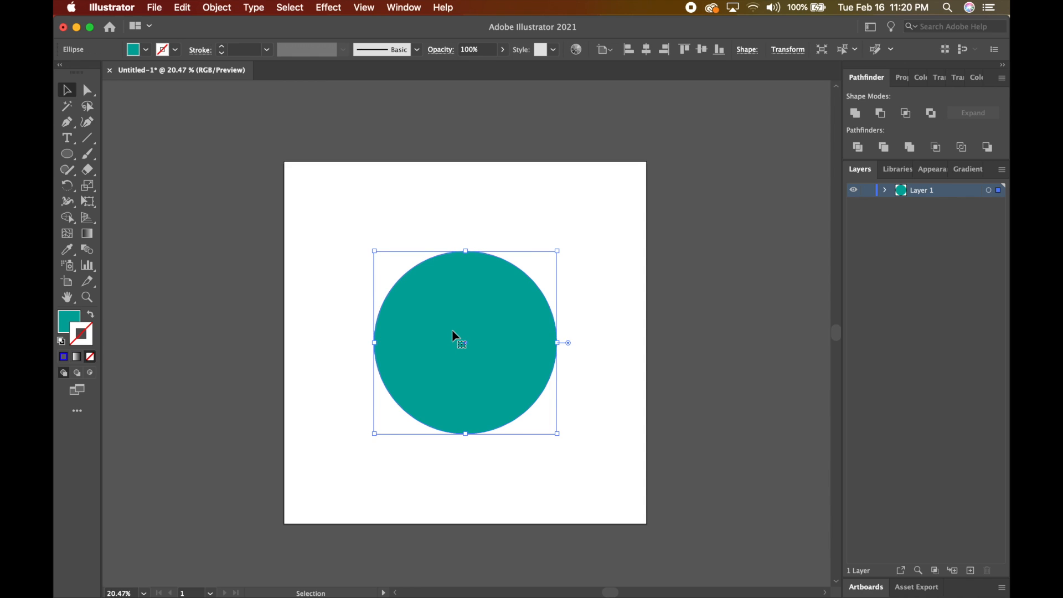
pyautogui.click(146, 50)
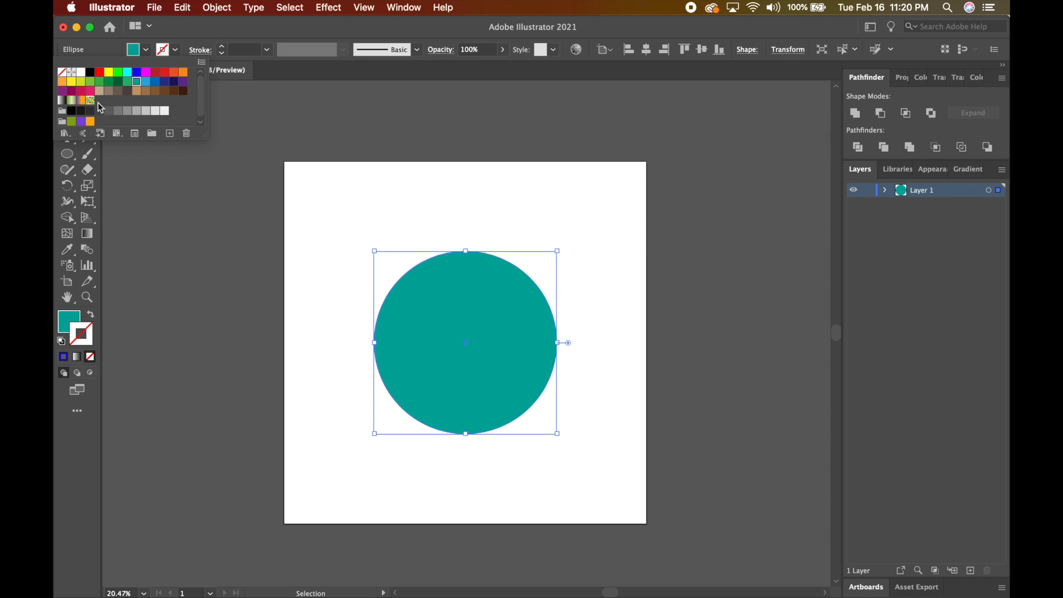
pyautogui.click(65, 134)
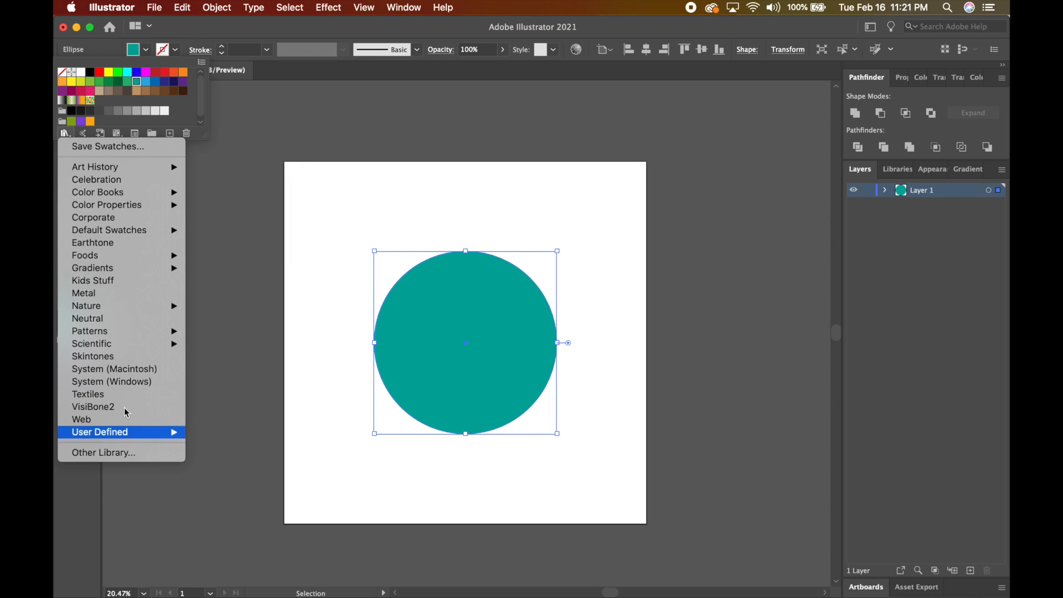
pyautogui.moveTo(164, 192)
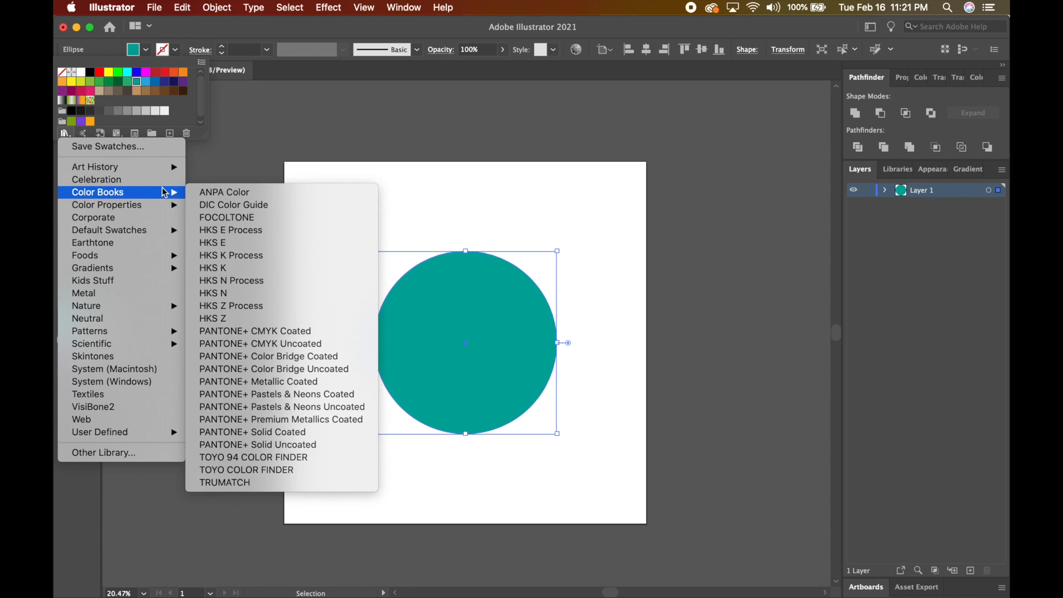
pyautogui.moveTo(166, 173)
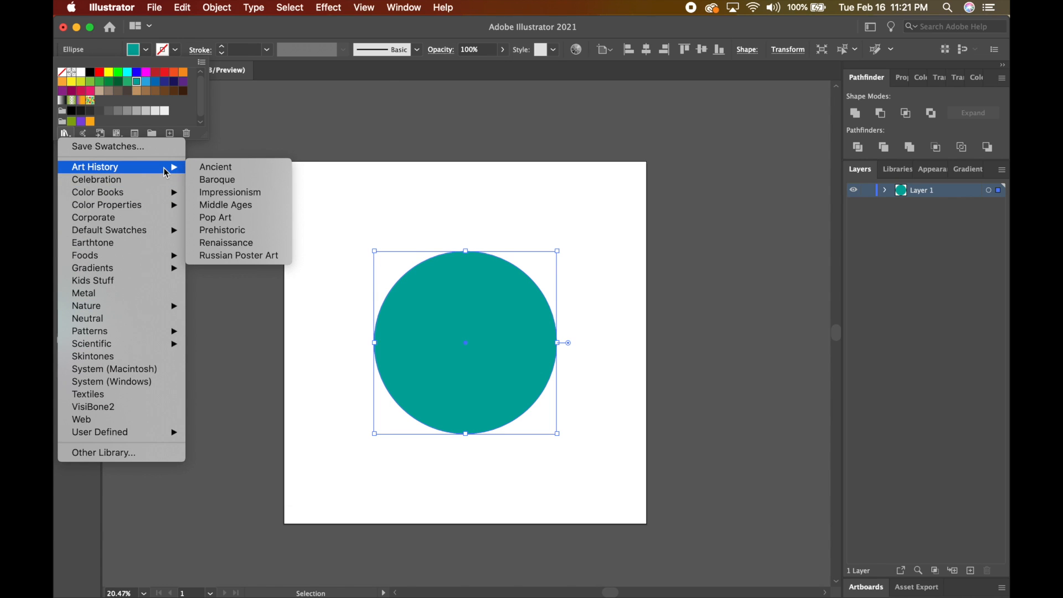
pyautogui.moveTo(129, 211)
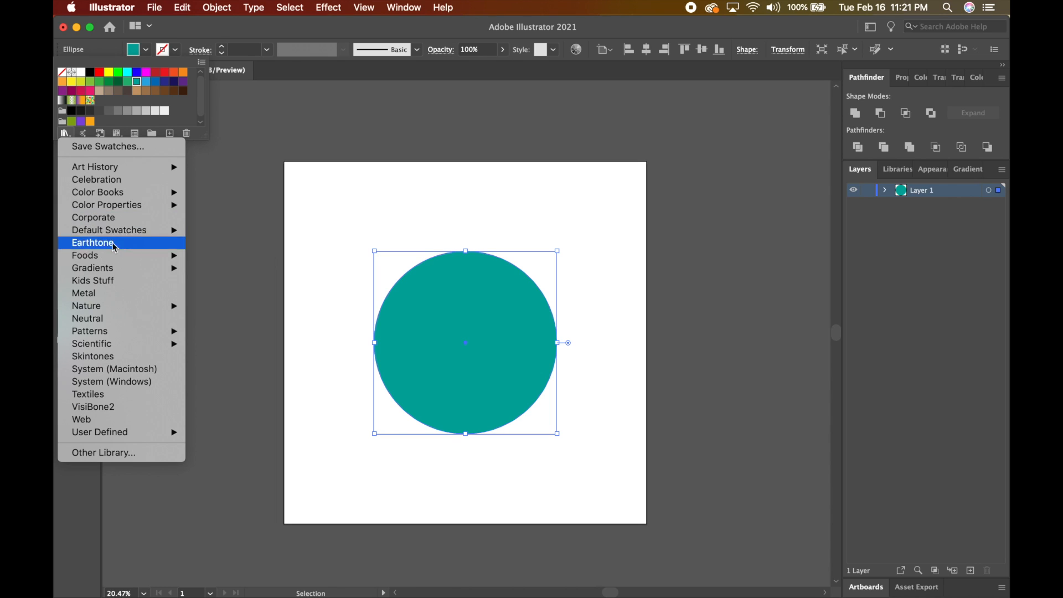
pyautogui.moveTo(104, 257)
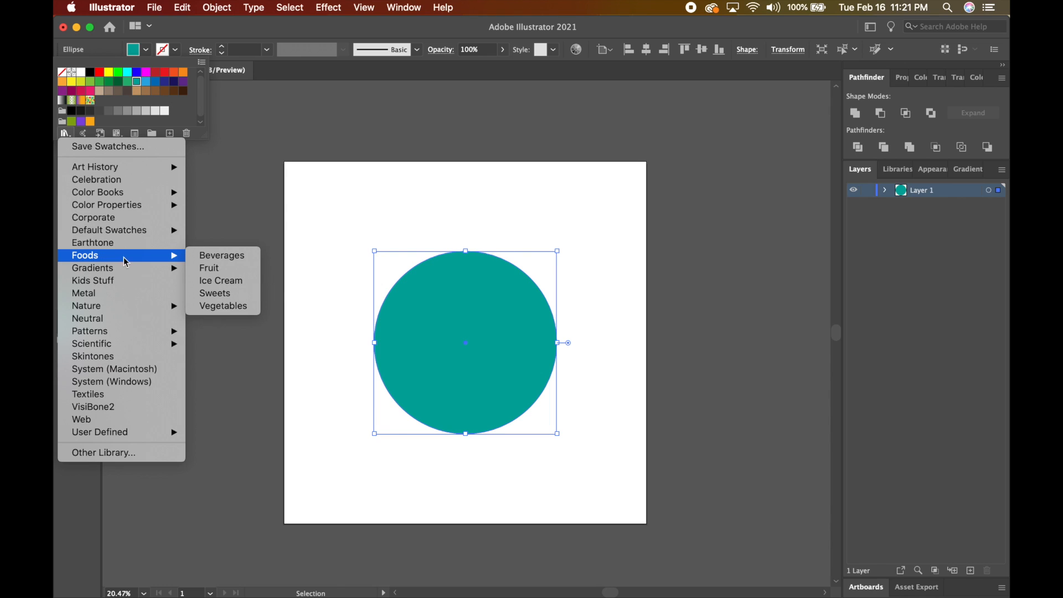
pyautogui.click(219, 281)
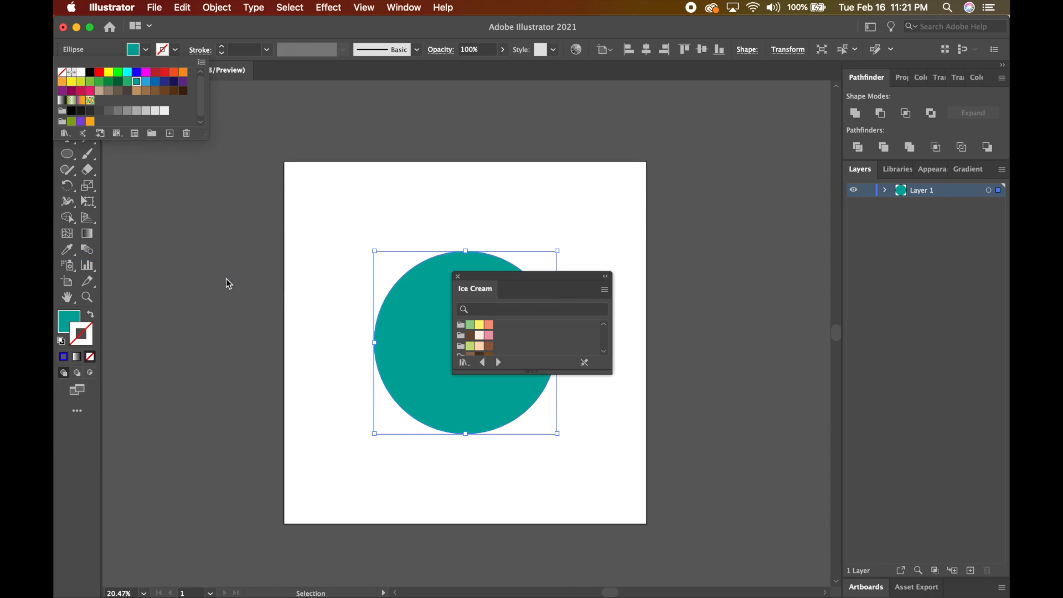
# Place the Ice Cream swatch library beside the artboard and enlarge it to show all its color groups
pyautogui.click(532, 283)
pyautogui.moveTo(546, 277); pyautogui.dragTo(739, 168)
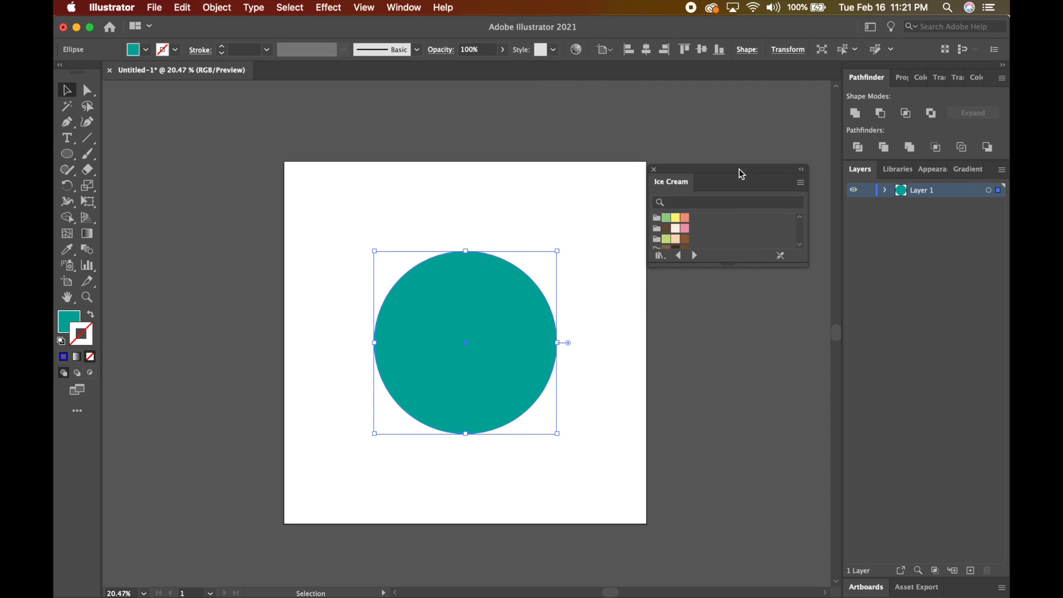
pyautogui.moveTo(728, 265); pyautogui.dragTo(729, 347)
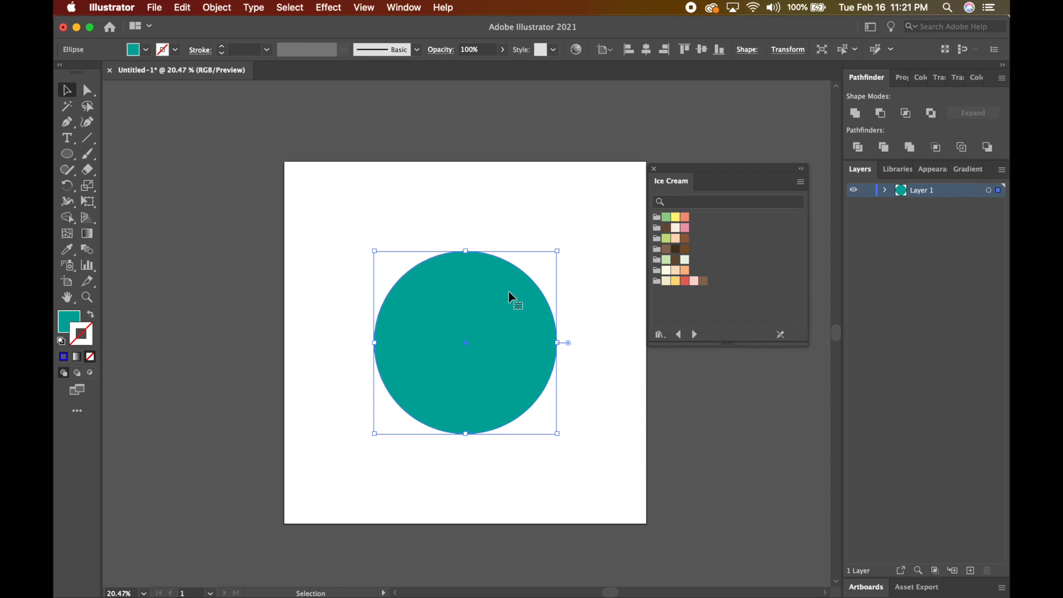
# Fill the circle with the dark brown from the second Ice Cream color group and move it to the artboard's left edge
pyautogui.click(666, 228)
pyautogui.click(576, 270)
pyautogui.moveTo(464, 338); pyautogui.dragTo(372, 340)
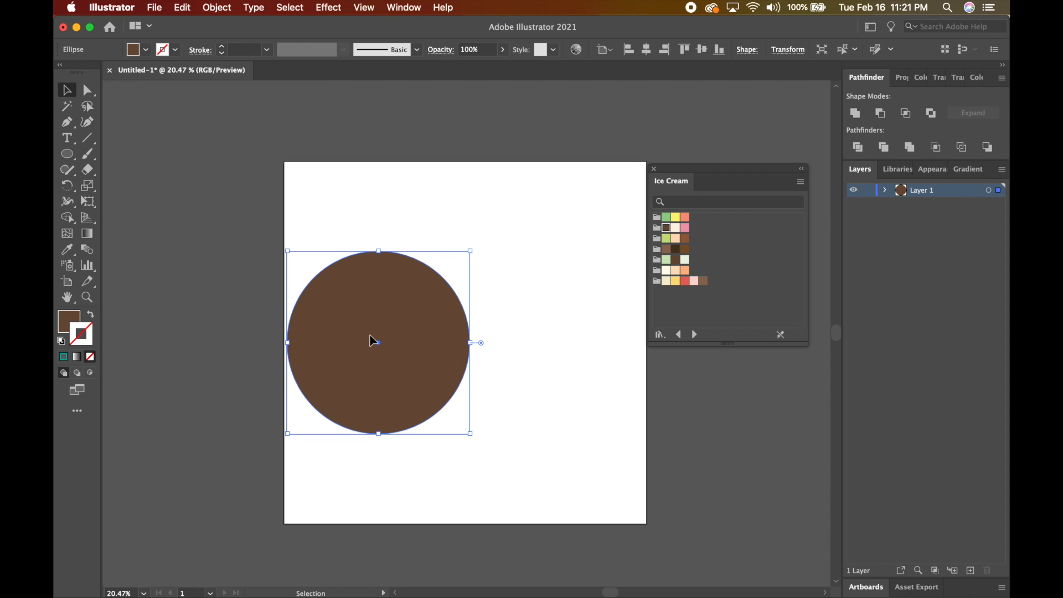
# Duplicate the brown circle to the right so it overlaps the original, and fill the copy with the Ice Cream group's pink
pyautogui.moveTo(373, 340); pyautogui.dragTo(483, 342)
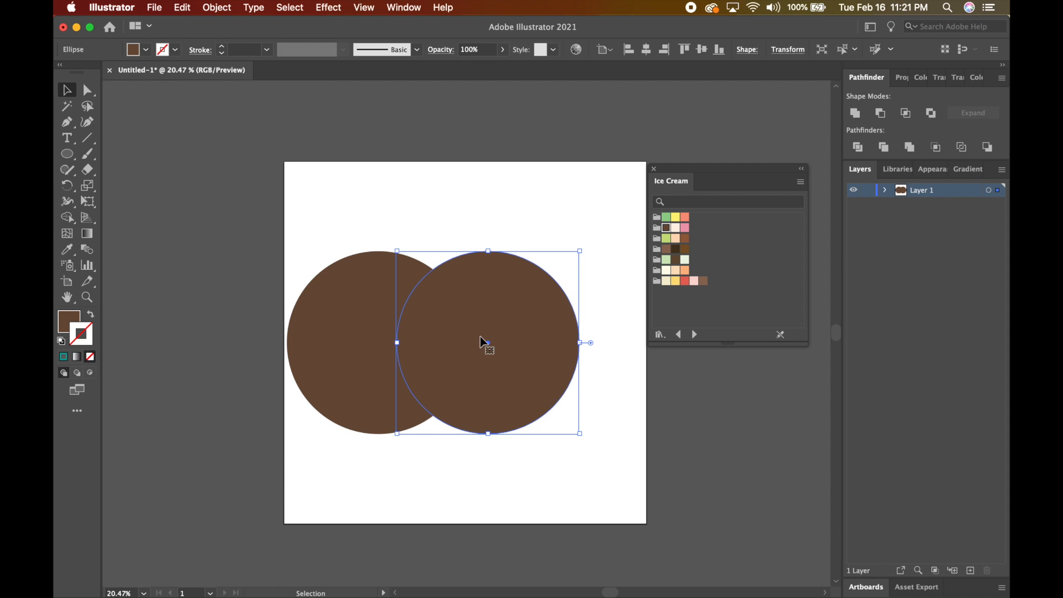
pyautogui.click(675, 228)
pyautogui.click(685, 228)
pyautogui.press('super+z')
pyautogui.click(684, 227)
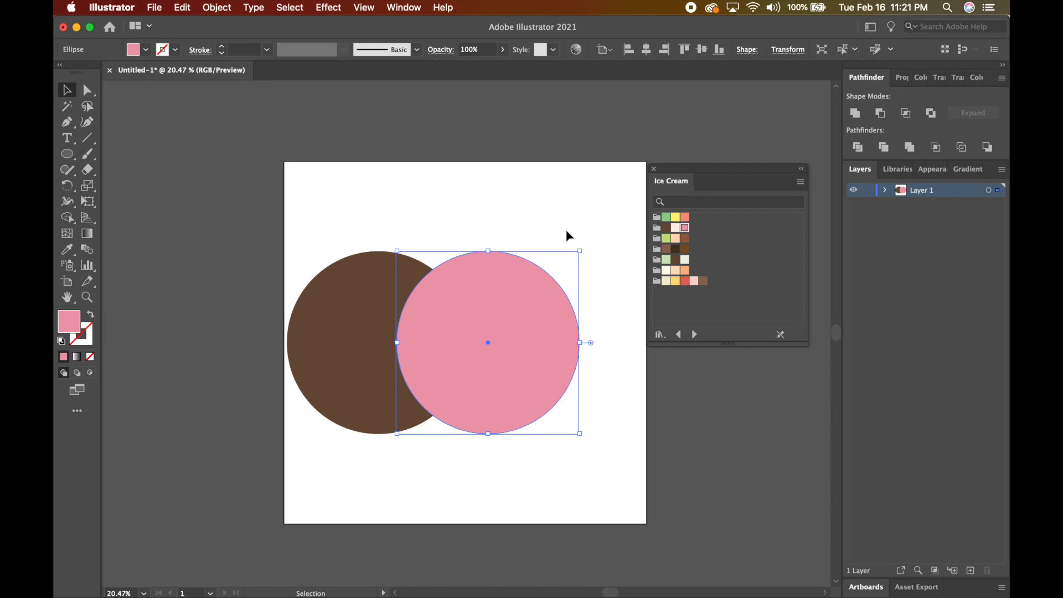
# Duplicate the pink circle farther to the right and fill the copy with the Ice Cream group's cream color
pyautogui.click(566, 230)
pyautogui.moveTo(520, 303); pyautogui.dragTo(593, 302)
pyautogui.click(674, 229)
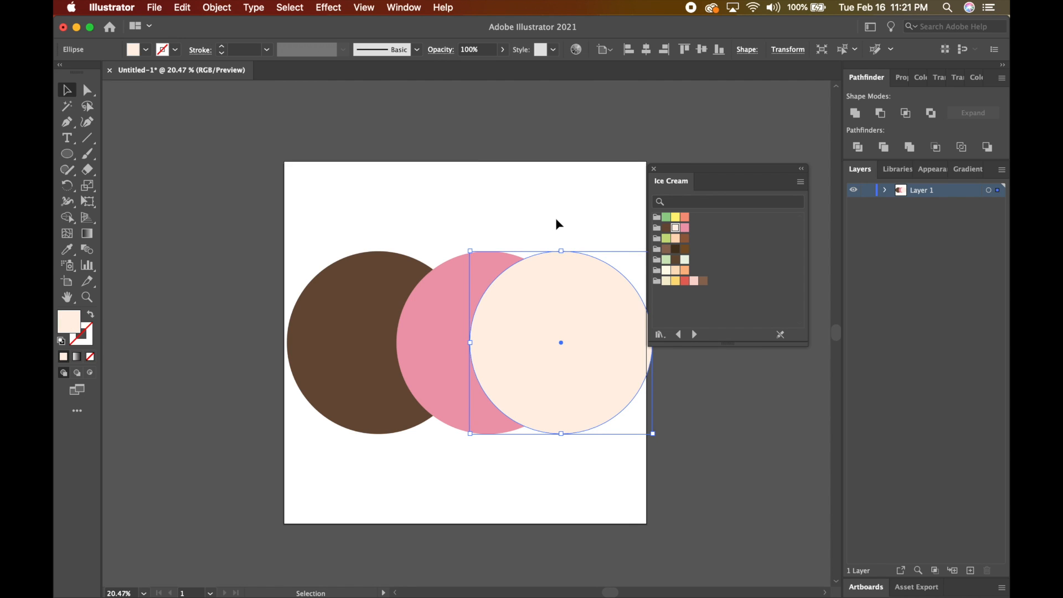
# Remove the pink and cream circle copies and close the Ice Cream swatch library
pyautogui.click(574, 237)
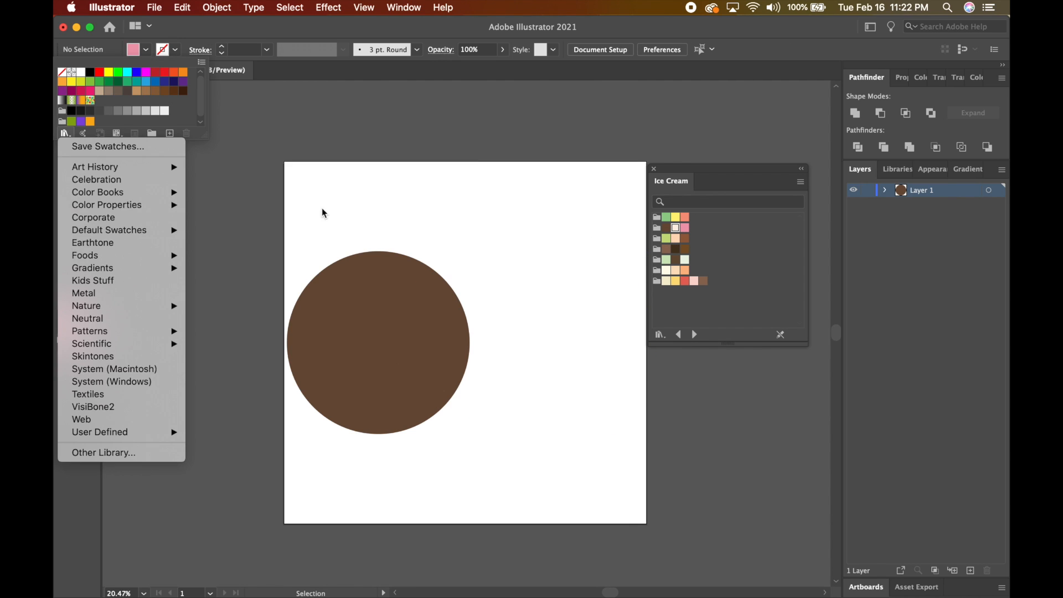
pyautogui.click(501, 242)
pyautogui.click(653, 169)
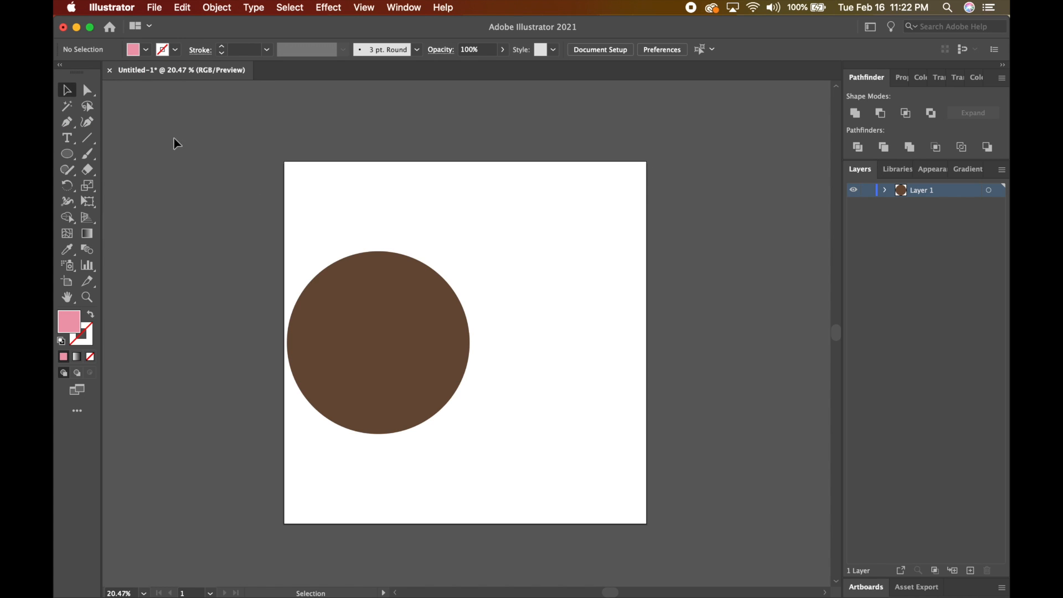
# Move the brown circle back to the middle of the artboard and show its RGB color settings
pyautogui.moveTo(358, 384); pyautogui.dragTo(444, 386)
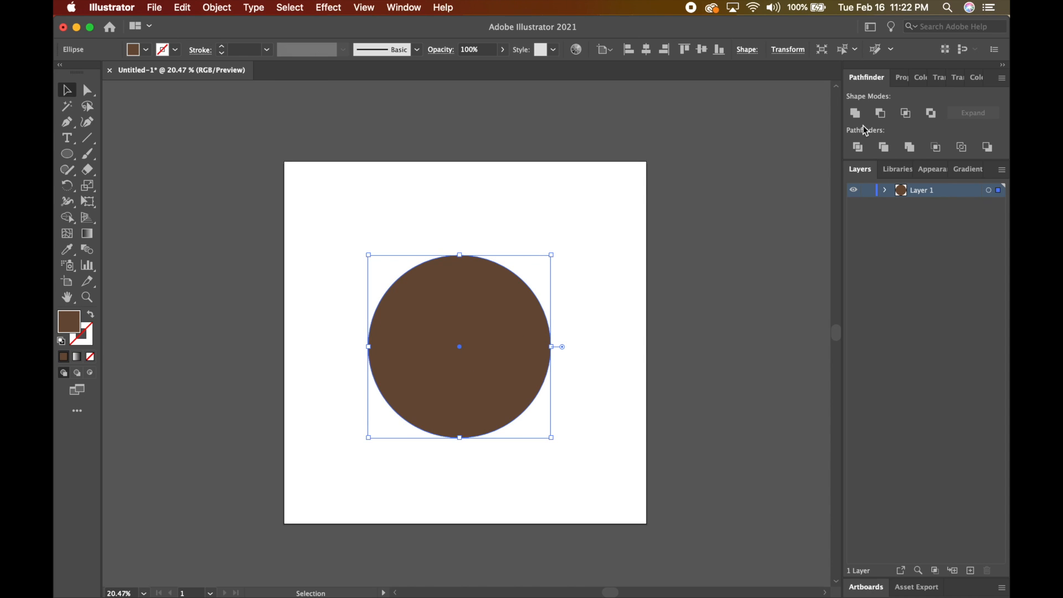
pyautogui.click(922, 78)
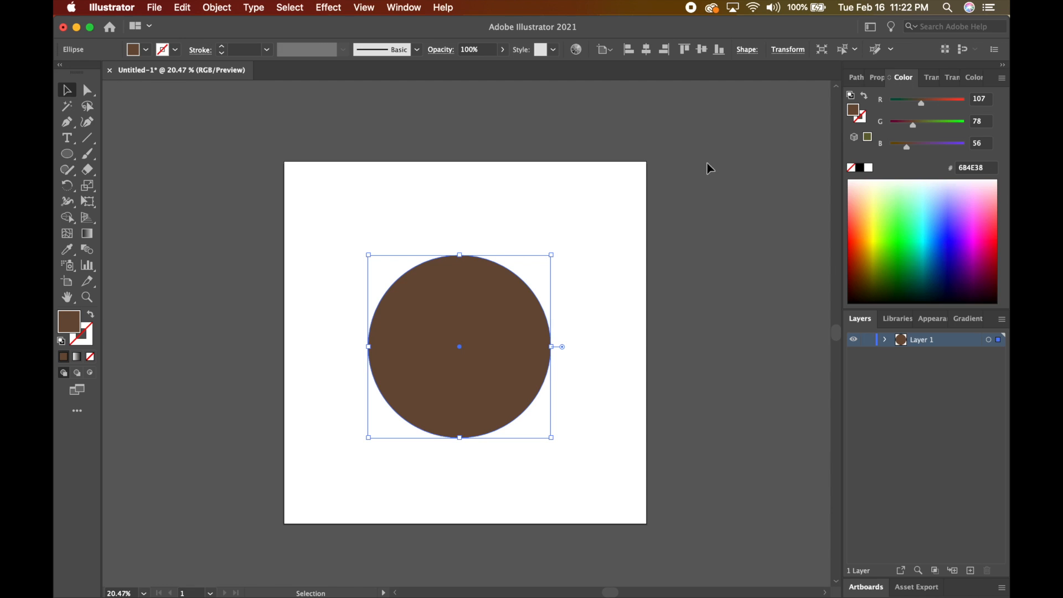
pyautogui.click(410, 9)
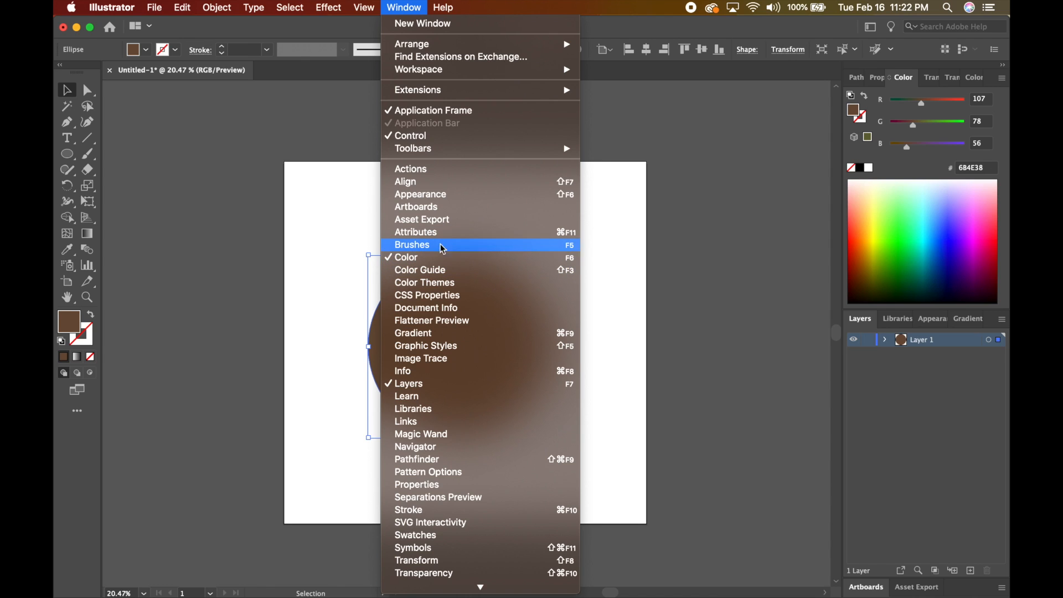
pyautogui.click(739, 228)
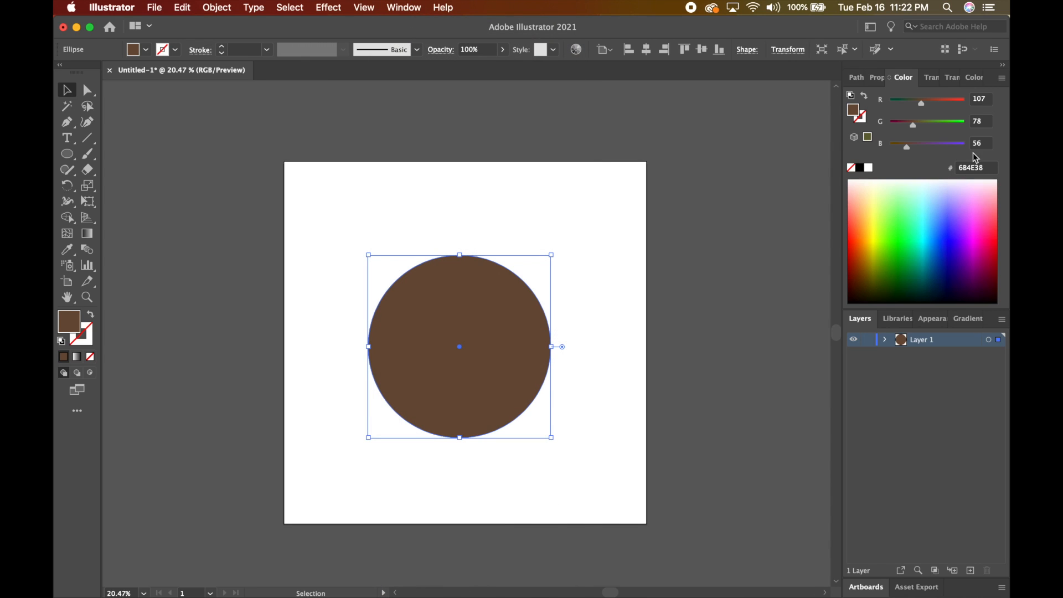
# Raise the red value of the circle's fill to 163 and select its hex color code
pyautogui.moveTo(921, 104); pyautogui.dragTo(938, 104)
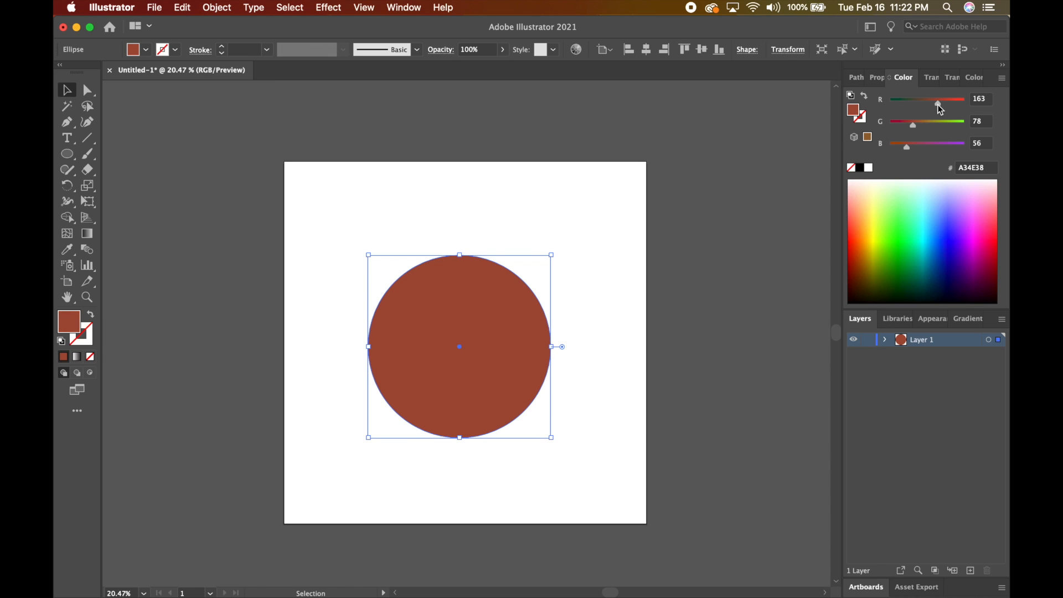
pyautogui.click(957, 172)
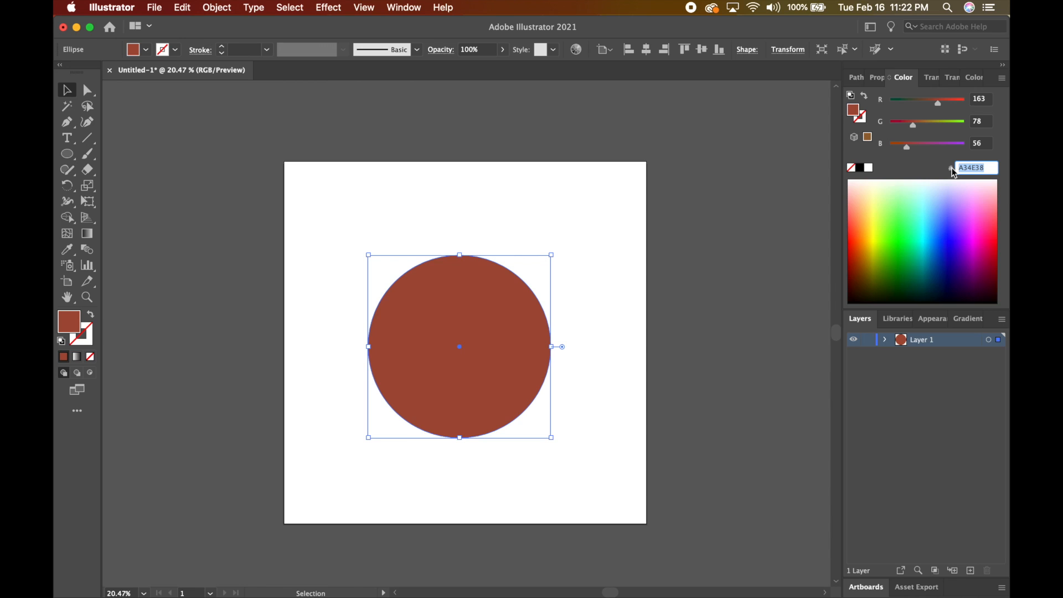
# Try several fill colors on the circle from the RGB spectrum, including light orange FFAD69, periwinkle A8AAFF and pale mint CEFFEE
pyautogui.moveTo(877, 218)
pyautogui.mouseDown()
pyautogui.moveTo(902, 218)
pyautogui.moveTo(878, 232)
pyautogui.moveTo(869, 257)
pyautogui.moveTo(874, 218)
pyautogui.moveTo(927, 230)
pyautogui.moveTo(921, 254)
pyautogui.moveTo(957, 289)
pyautogui.moveTo(969, 238)
pyautogui.moveTo(935, 230)
pyautogui.moveTo(864, 251)
pyautogui.moveTo(863, 210)
pyautogui.mouseUp()
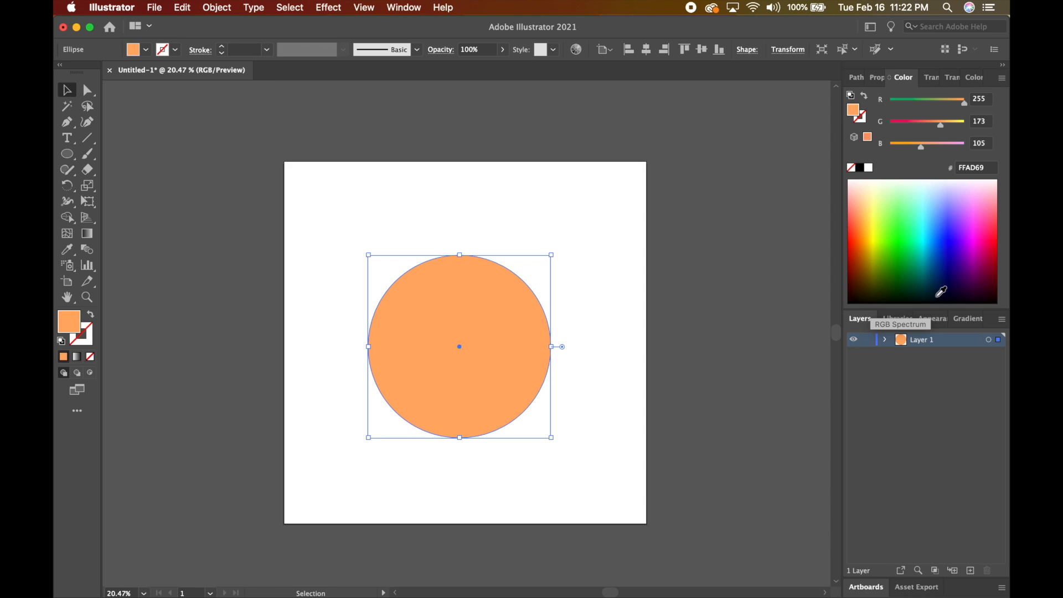
pyautogui.click(857, 289)
pyautogui.moveTo(914, 252); pyautogui.dragTo(948, 237)
pyautogui.click(950, 193)
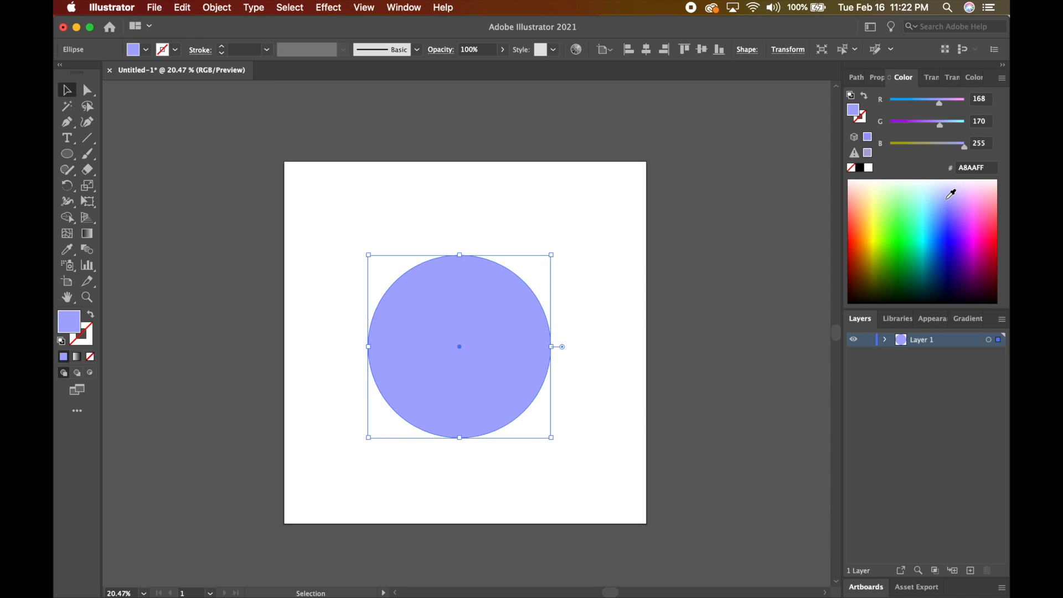
pyautogui.click(916, 187)
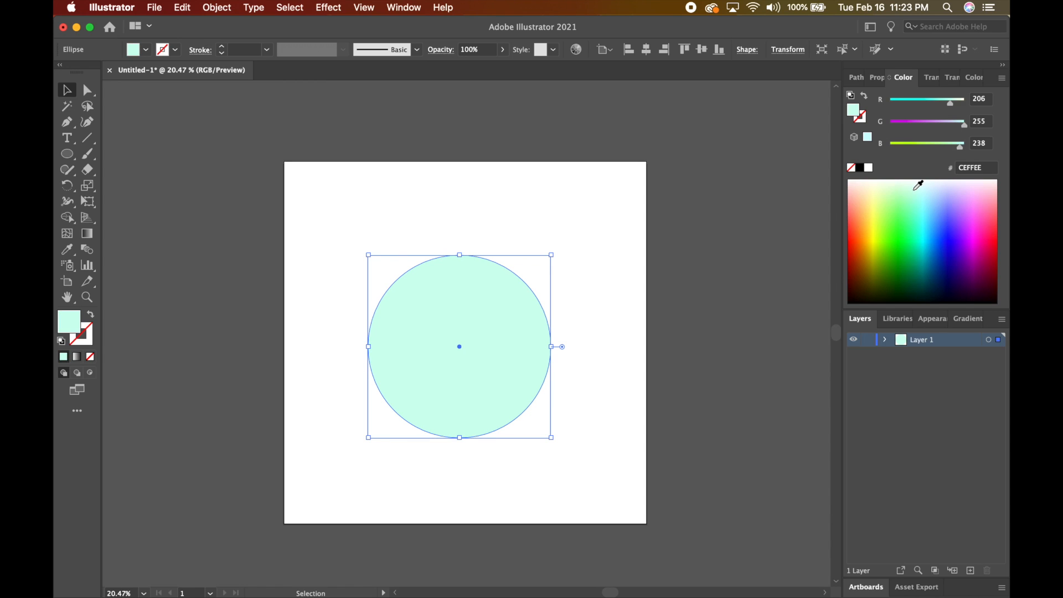
# Fill the circle with orange FFB420 from the RGB spectrum, then deselect and reselect the circle
pyautogui.click(867, 228)
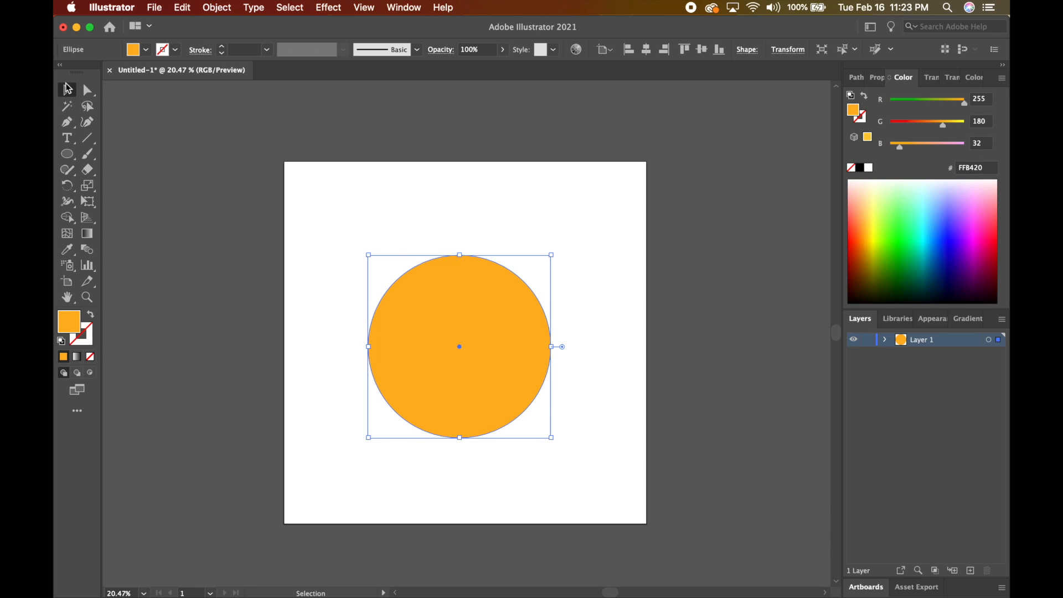
pyautogui.click(359, 205)
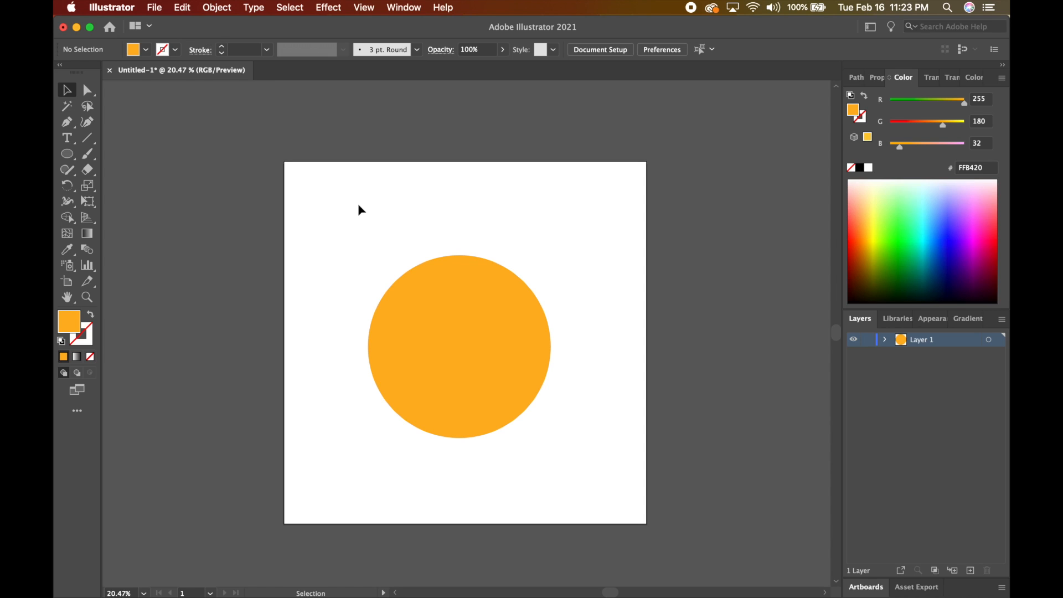
pyautogui.click(474, 359)
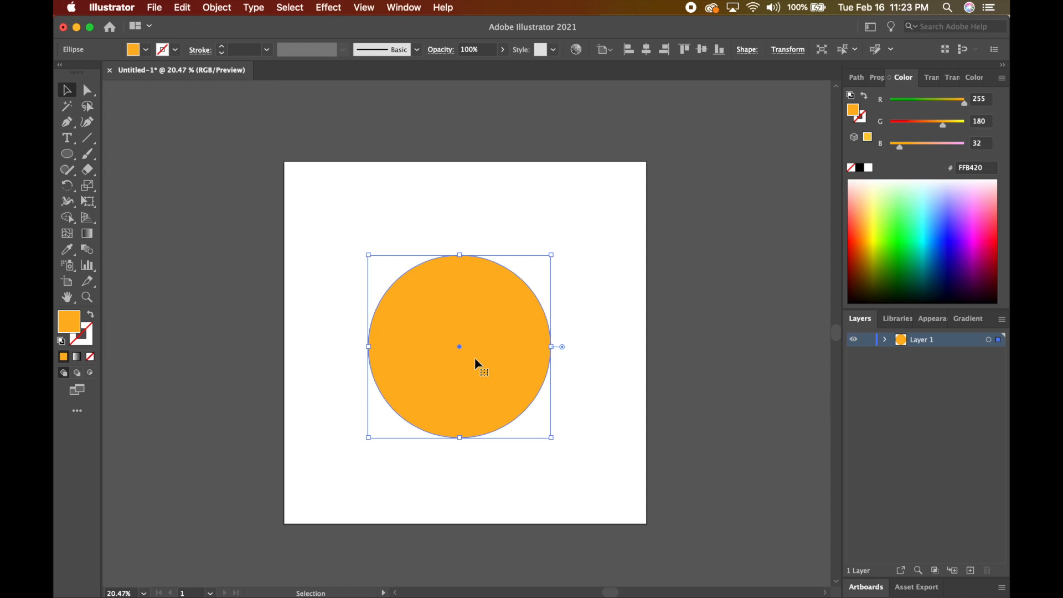
# Move the orange circle to the artboard's lower-left corner and paint three scalloped Paintbrush strokes in the empty area beside it
pyautogui.click(592, 321)
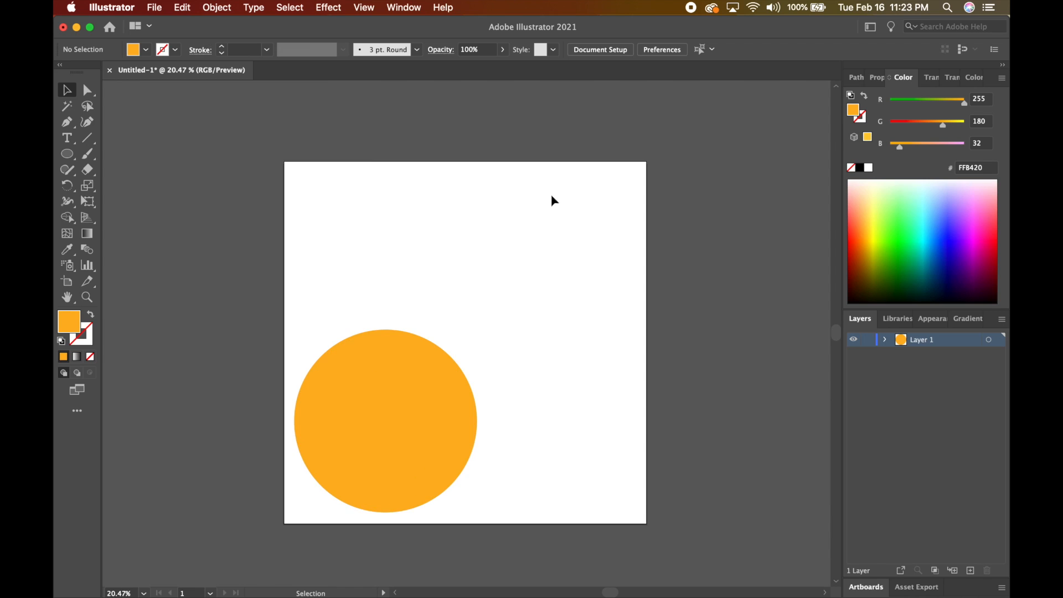
pyautogui.press('b')
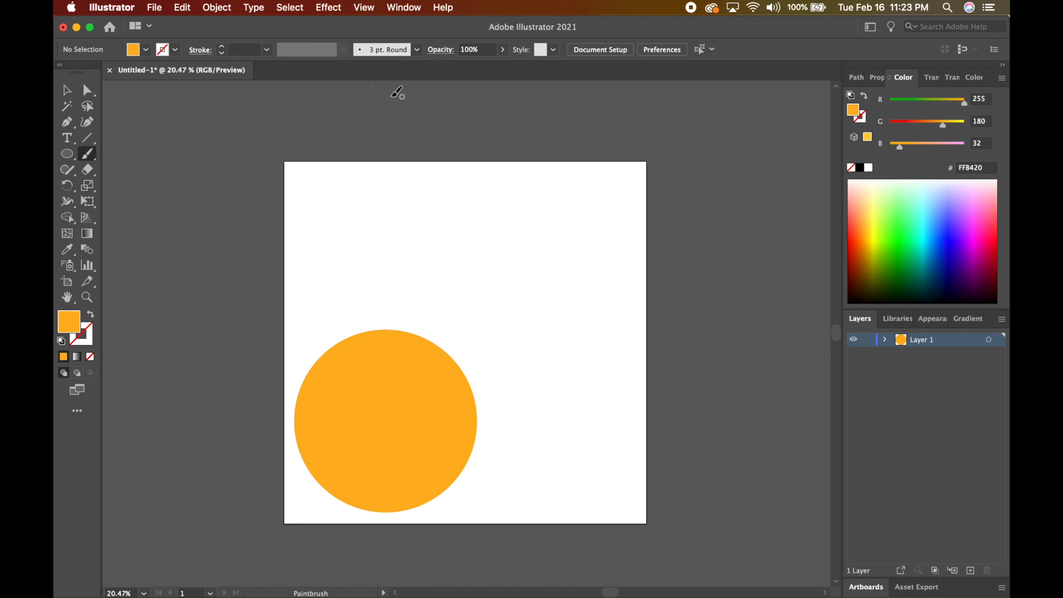
pyautogui.moveTo(440, 240)
pyautogui.mouseDown()
pyautogui.moveTo(459, 213)
pyautogui.moveTo(472, 255)
pyautogui.moveTo(520, 242)
pyautogui.moveTo(506, 334)
pyautogui.mouseUp()
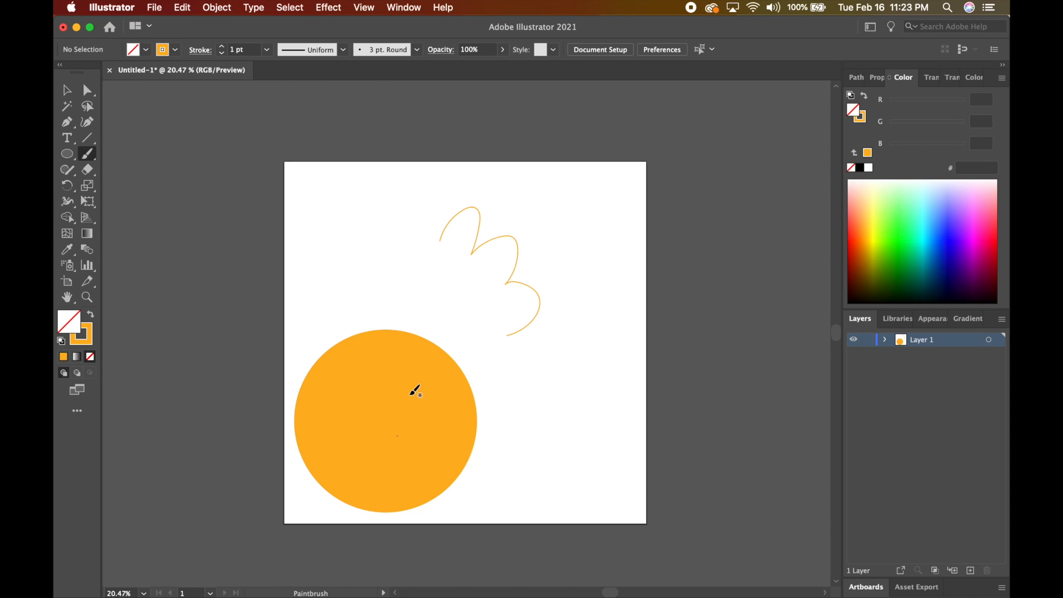
pyautogui.moveTo(502, 369)
pyautogui.mouseDown()
pyautogui.moveTo(562, 392)
pyautogui.moveTo(561, 312)
pyautogui.moveTo(542, 215)
pyautogui.mouseUp()
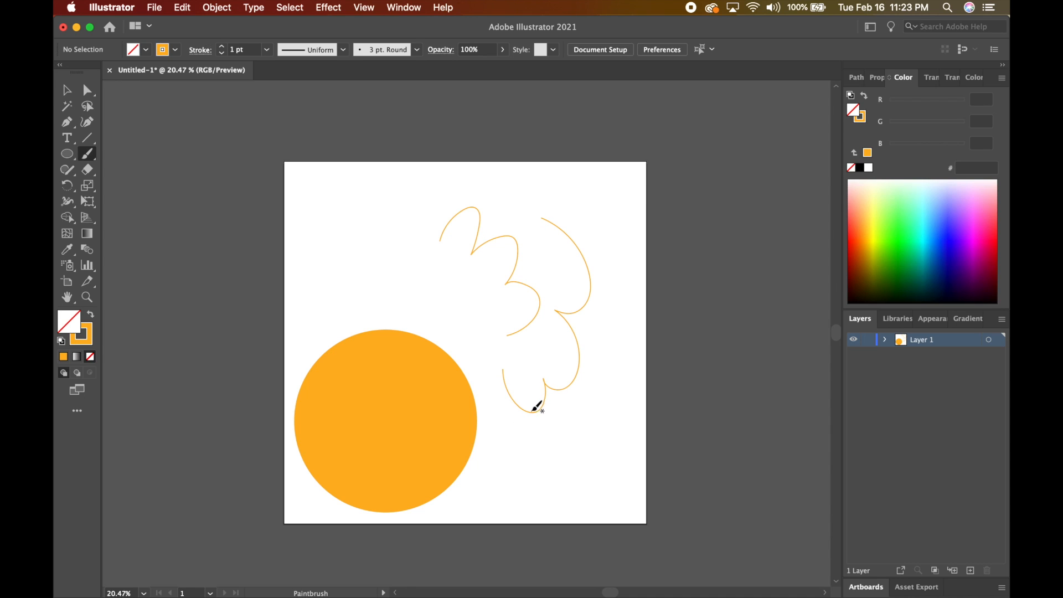
pyautogui.moveTo(512, 374)
pyautogui.mouseDown()
pyautogui.moveTo(564, 442)
pyautogui.moveTo(582, 396)
pyautogui.mouseUp()
pyautogui.click(377, 55)
pyautogui.click(376, 54)
# Select the three brush strokes without the circle and set their stroke weight to 5 pt
pyautogui.press('v')
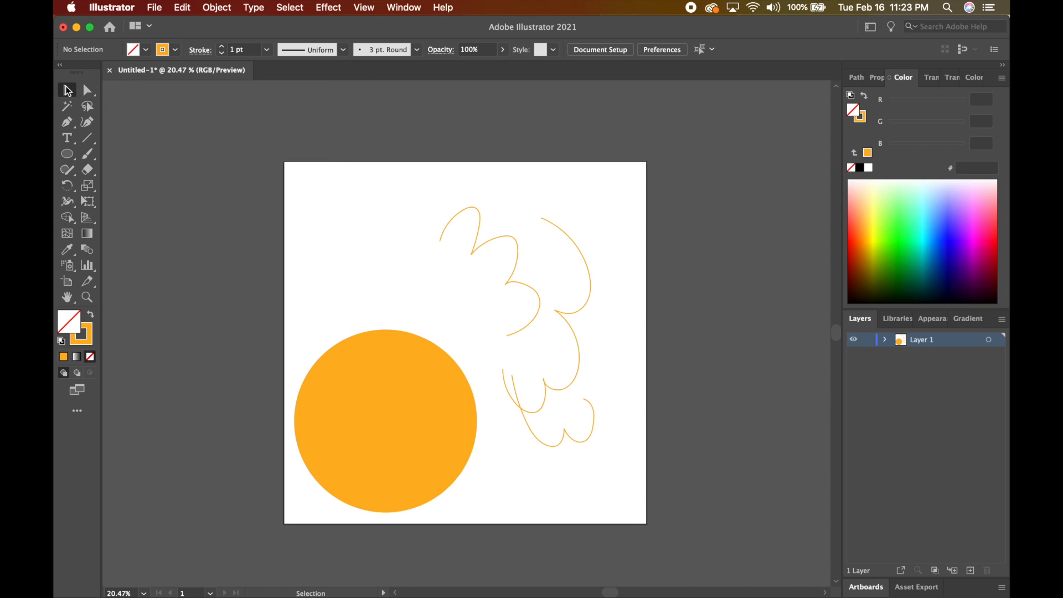
pyautogui.moveTo(424, 197); pyautogui.dragTo(594, 300)
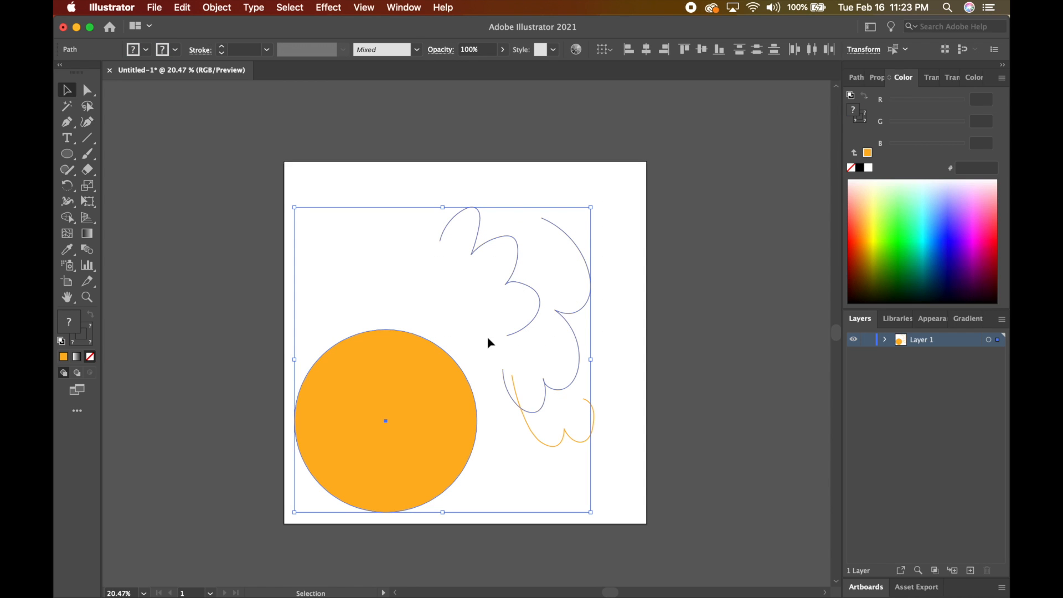
pyautogui.click(519, 349)
pyautogui.moveTo(622, 310); pyautogui.dragTo(527, 463)
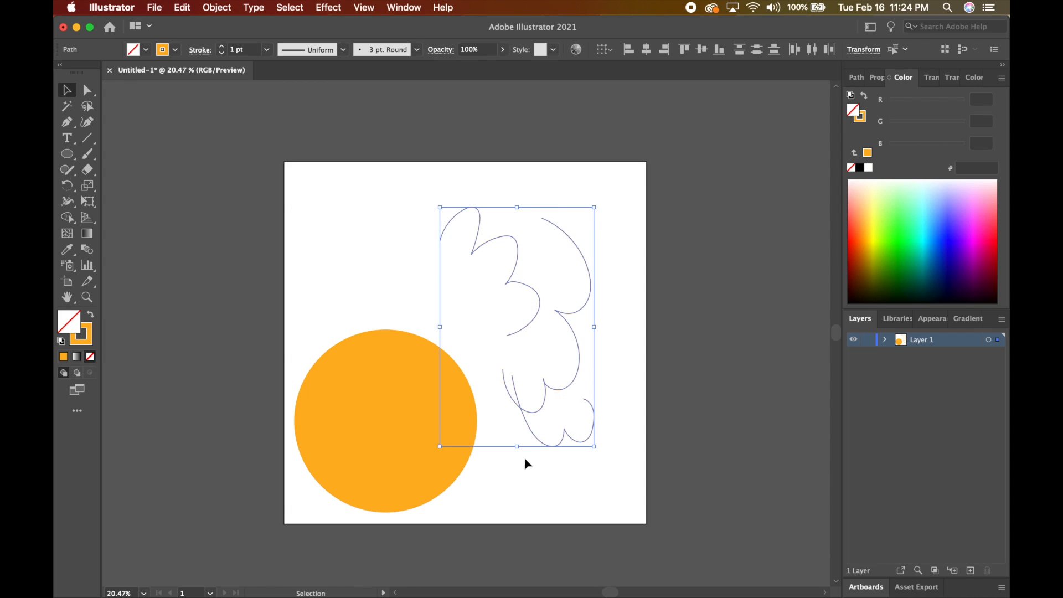
pyautogui.click(223, 47)
pyautogui.click(223, 47)
pyautogui.click(223, 46)
pyautogui.click(223, 46)
pyautogui.click(223, 46)
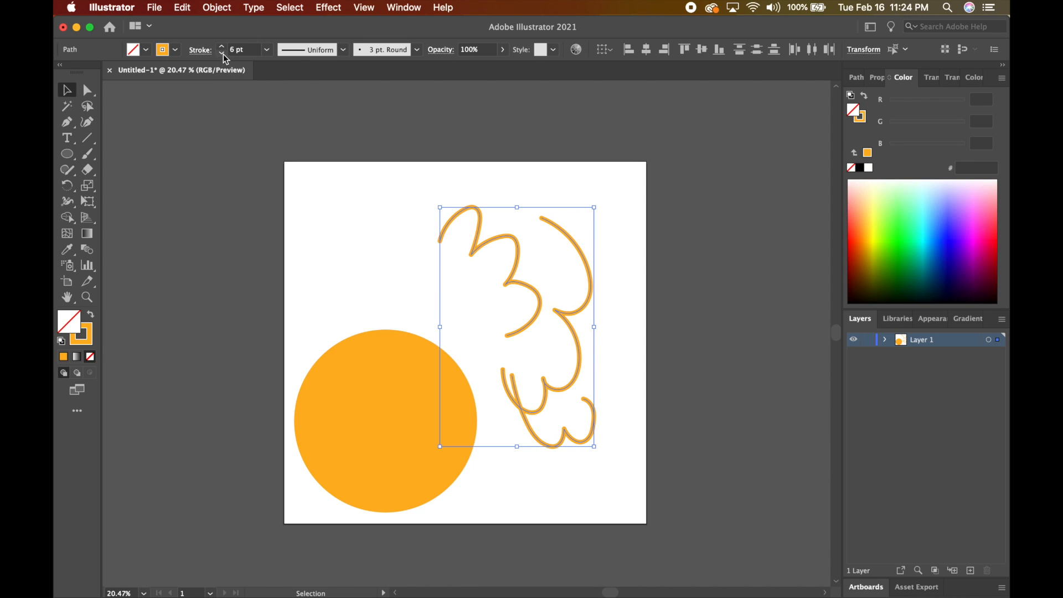
pyautogui.click(222, 54)
# Recolor the brush strokes with the red C1272D swatch, then cyan 00F9E2, and finish with blue 000EB0 from the RGB spectrum
pyautogui.click(175, 50)
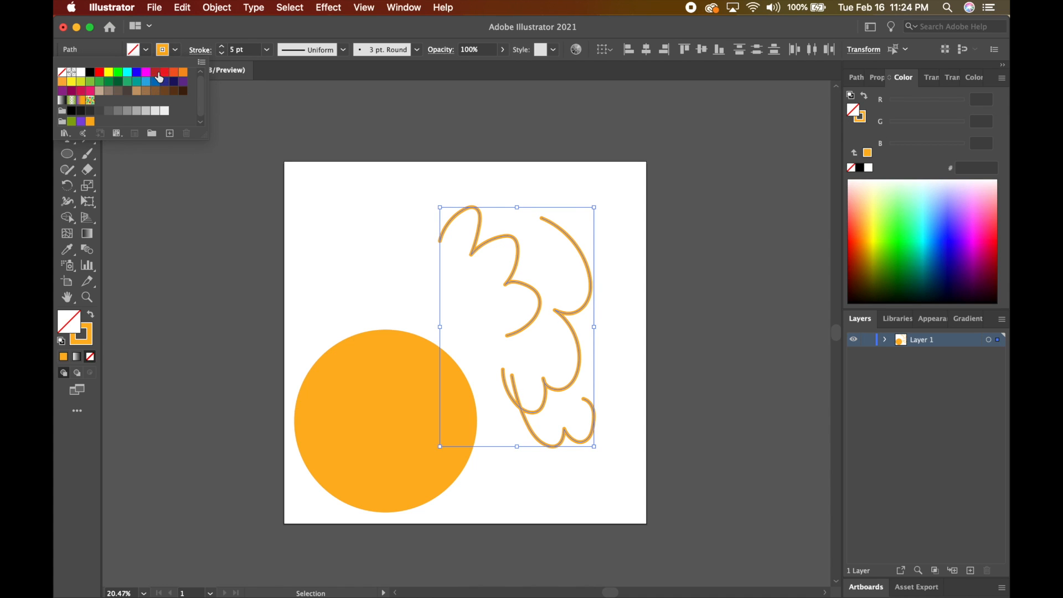
pyautogui.click(158, 77)
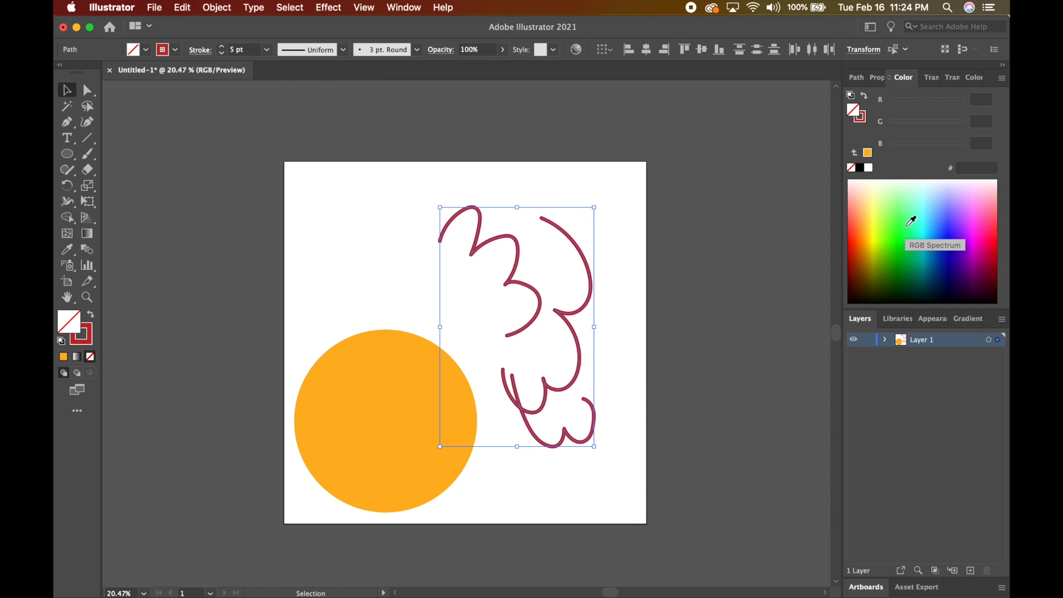
pyautogui.click(861, 117)
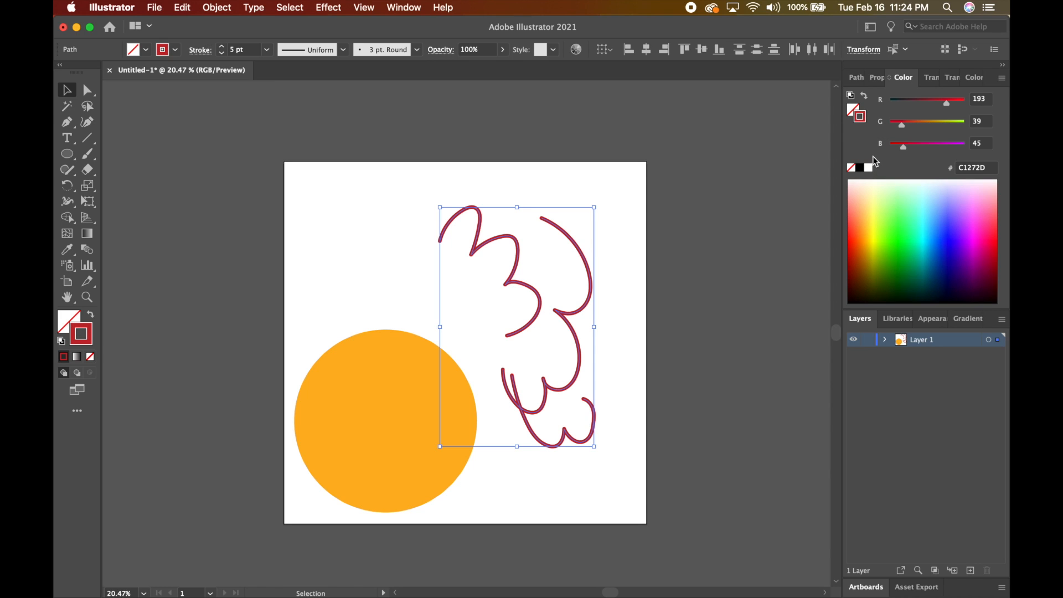
pyautogui.moveTo(880, 225)
pyautogui.mouseDown()
pyautogui.moveTo(864, 238)
pyautogui.moveTo(861, 259)
pyautogui.mouseUp()
pyautogui.click(919, 224)
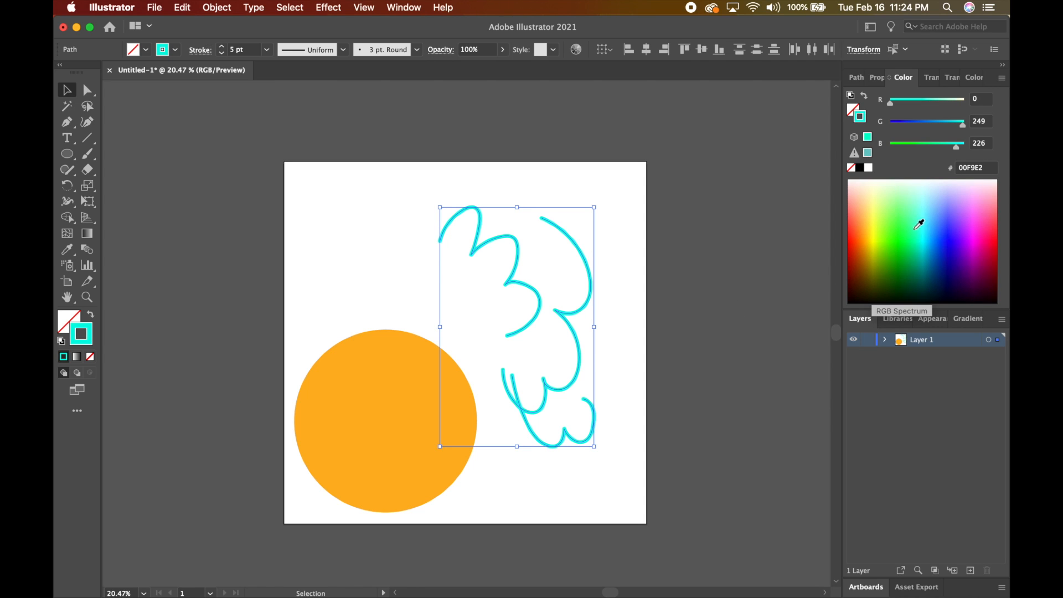
pyautogui.click(949, 258)
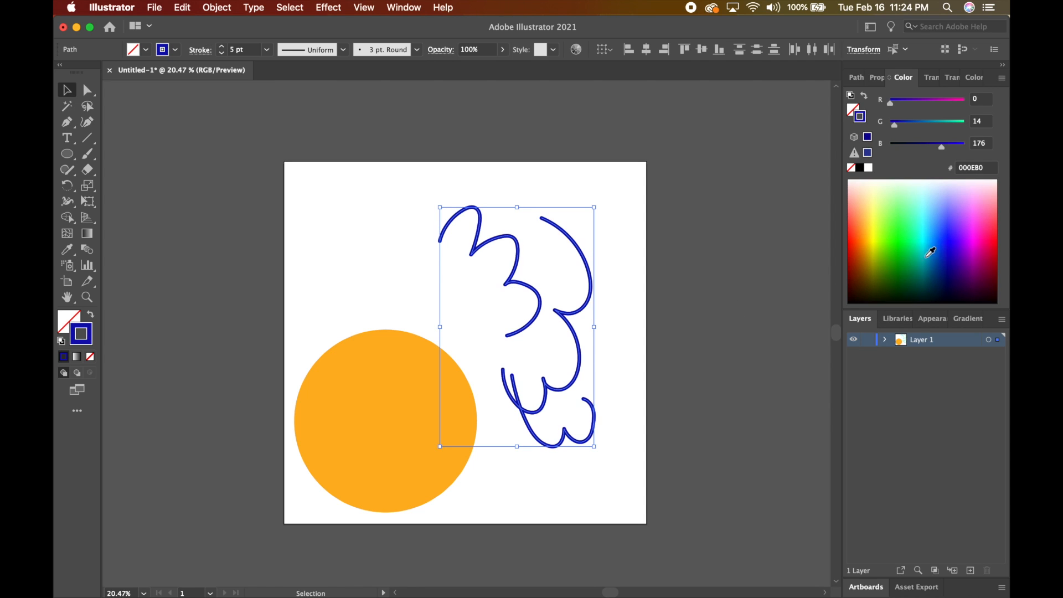
# Try an orange EC7700 fill on the open brush strokes, then undo the fill
pyautogui.click(854, 109)
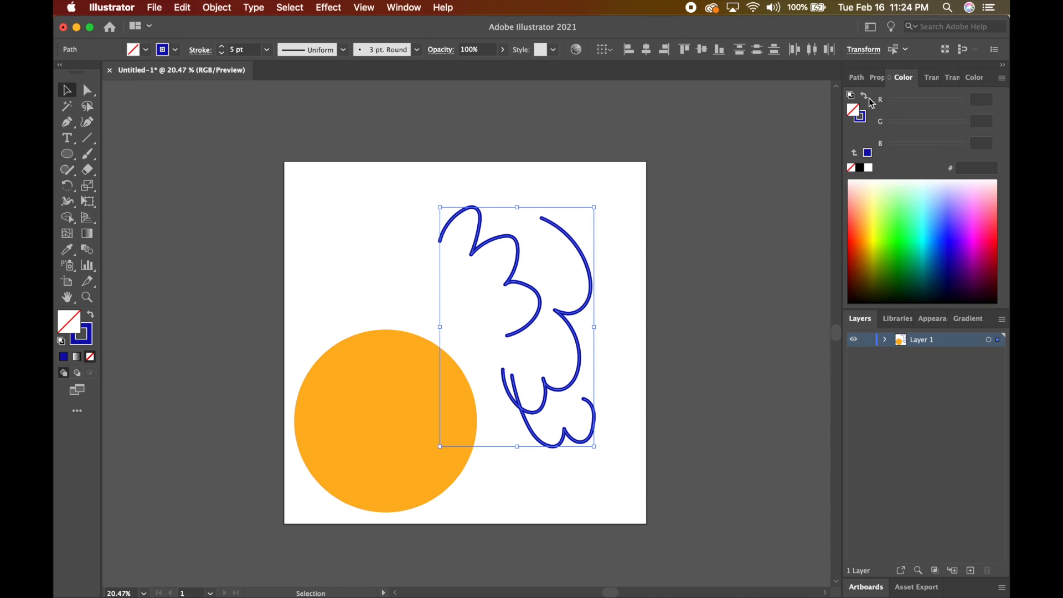
pyautogui.click(869, 240)
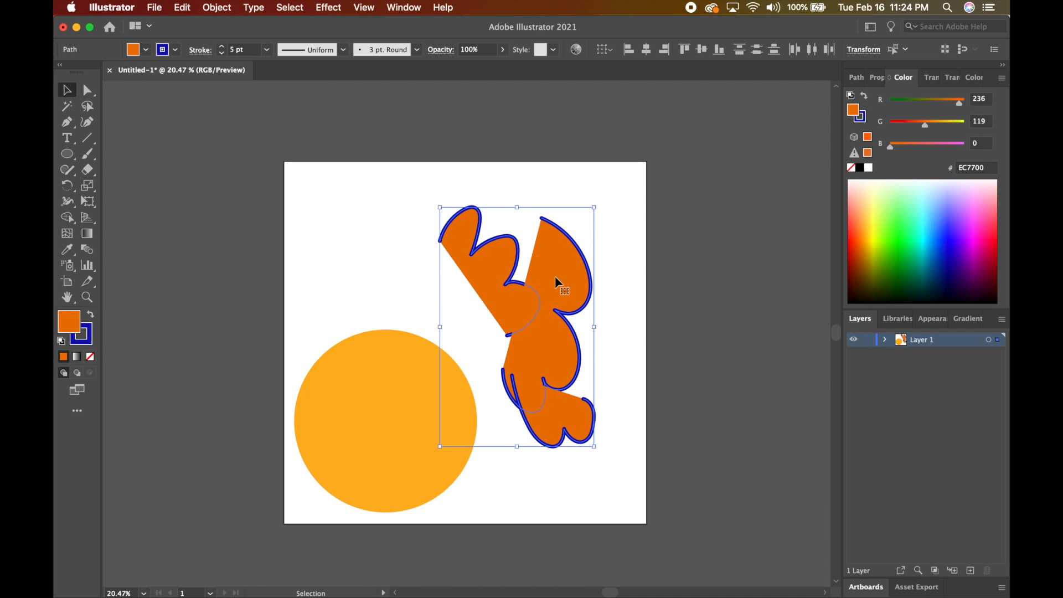
pyautogui.click(620, 274)
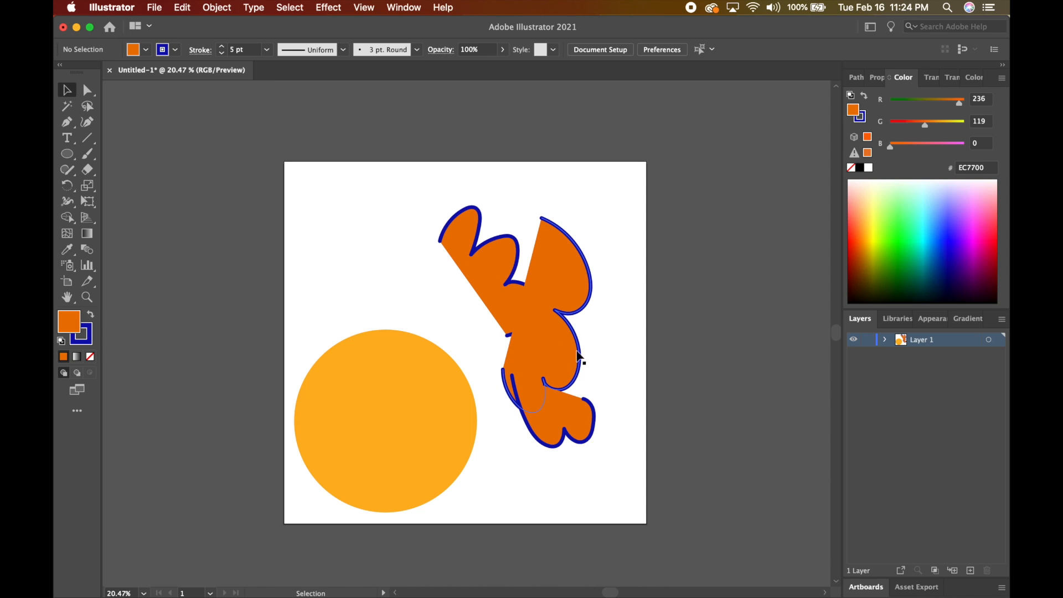
pyautogui.press('a')
pyautogui.press('super+z')
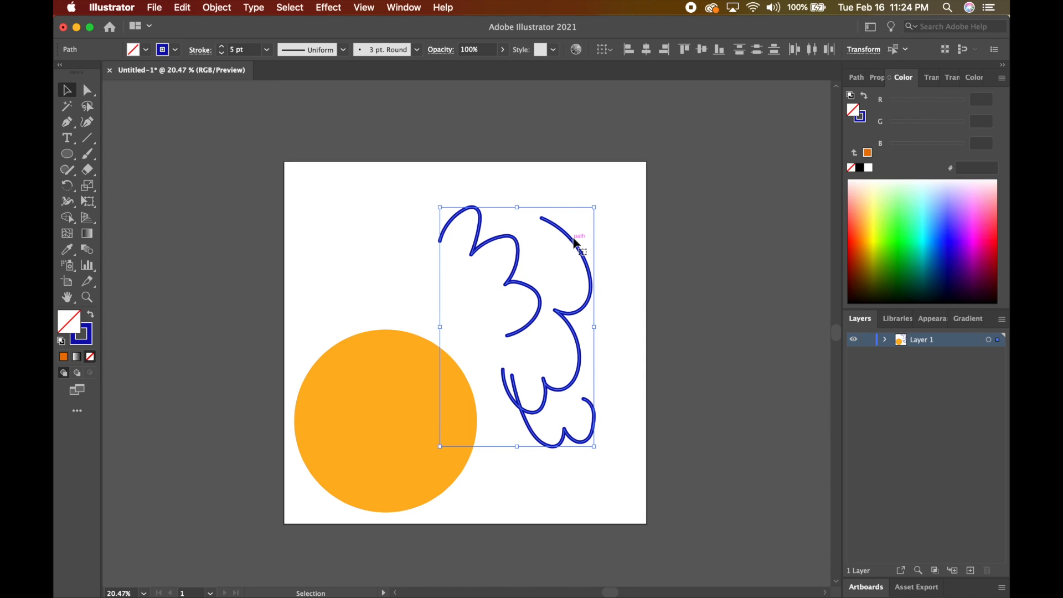
# Move the lowest blue brush stroke straight down, clear of the stroke above it, and deselect it
pyautogui.click(622, 396)
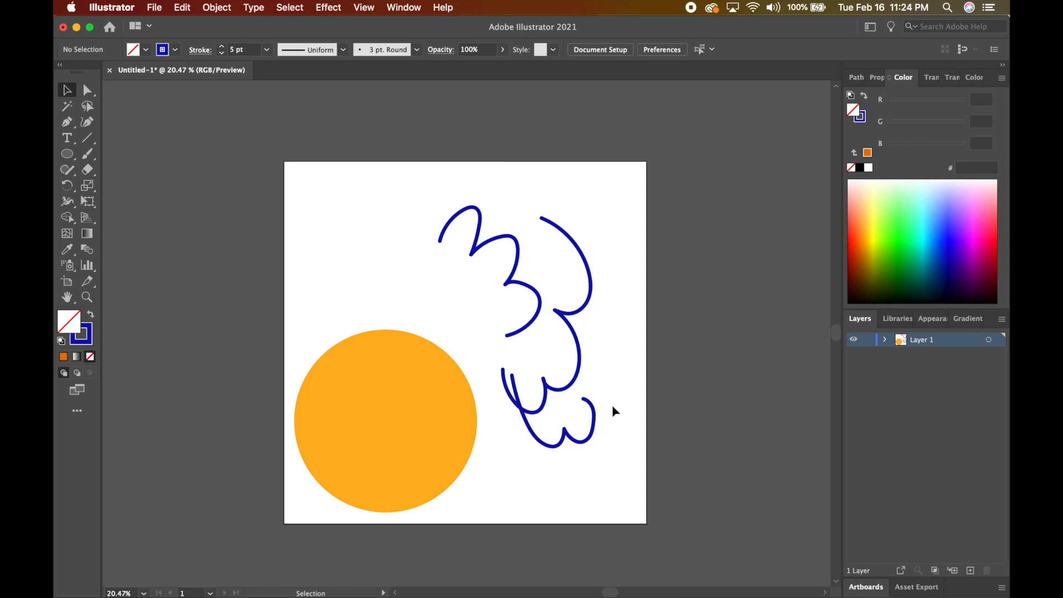
pyautogui.moveTo(560, 427); pyautogui.dragTo(559, 462)
pyautogui.press('super+z')
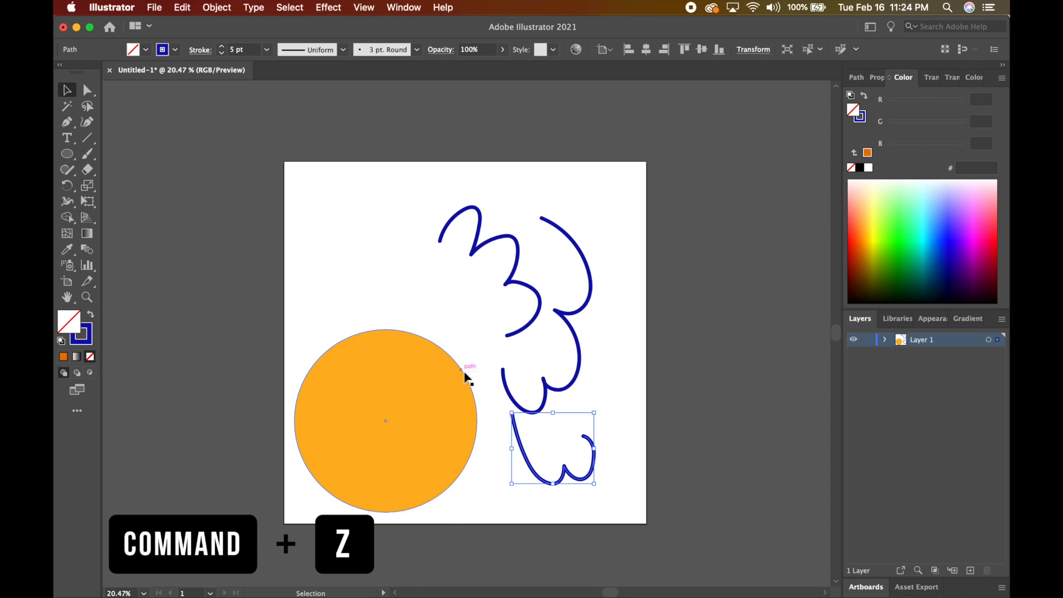
pyautogui.click(458, 294)
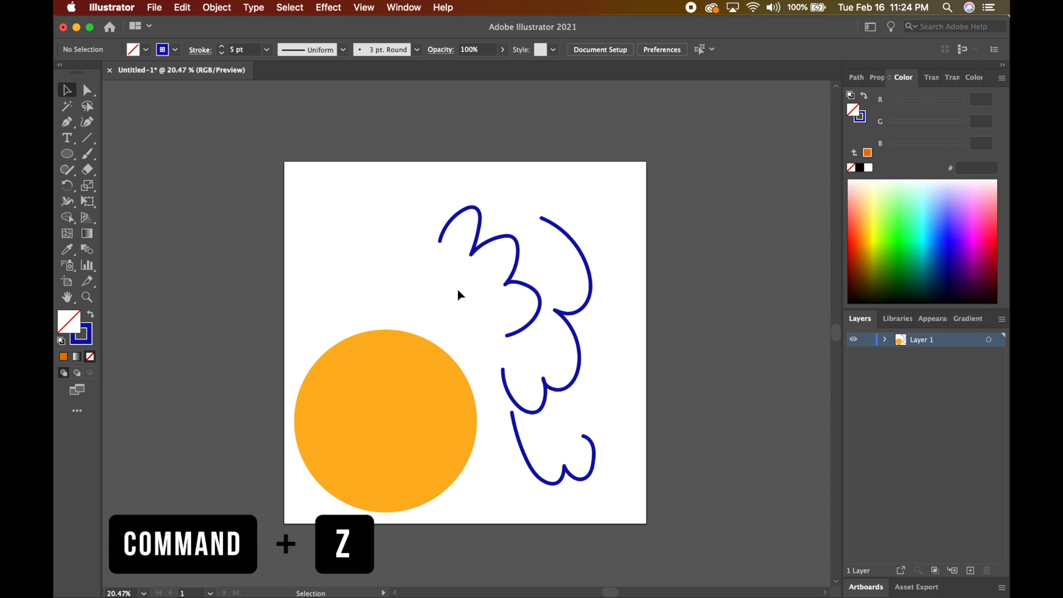
# Delete the three blue brush strokes together, then move the orange circle to the artboard's middle and delete it
pyautogui.click(477, 258)
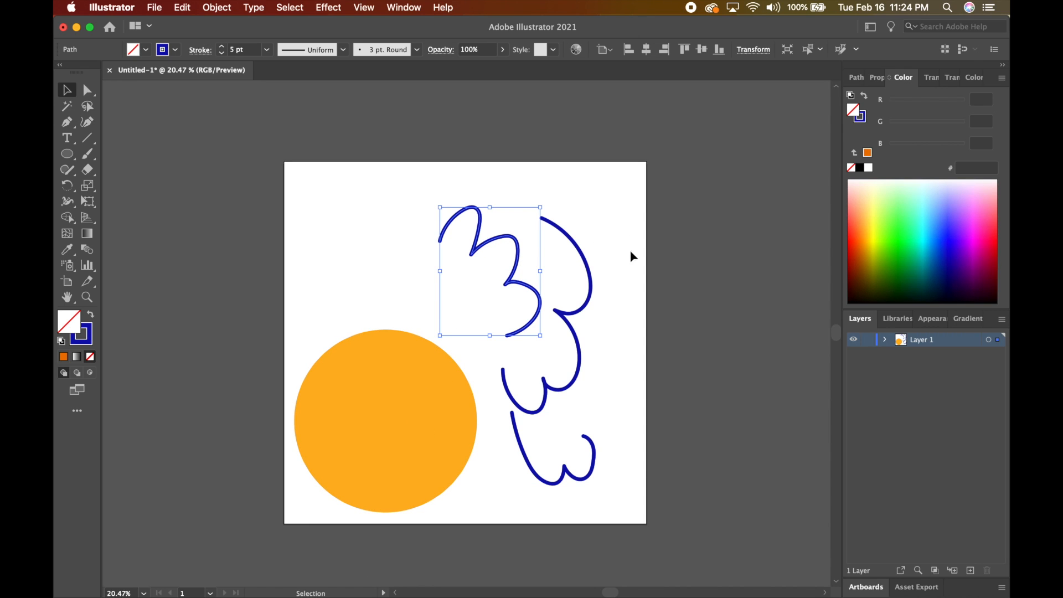
pyautogui.moveTo(613, 219)
pyautogui.mouseDown()
pyautogui.moveTo(526, 498)
pyautogui.moveTo(510, 465)
pyautogui.mouseUp()
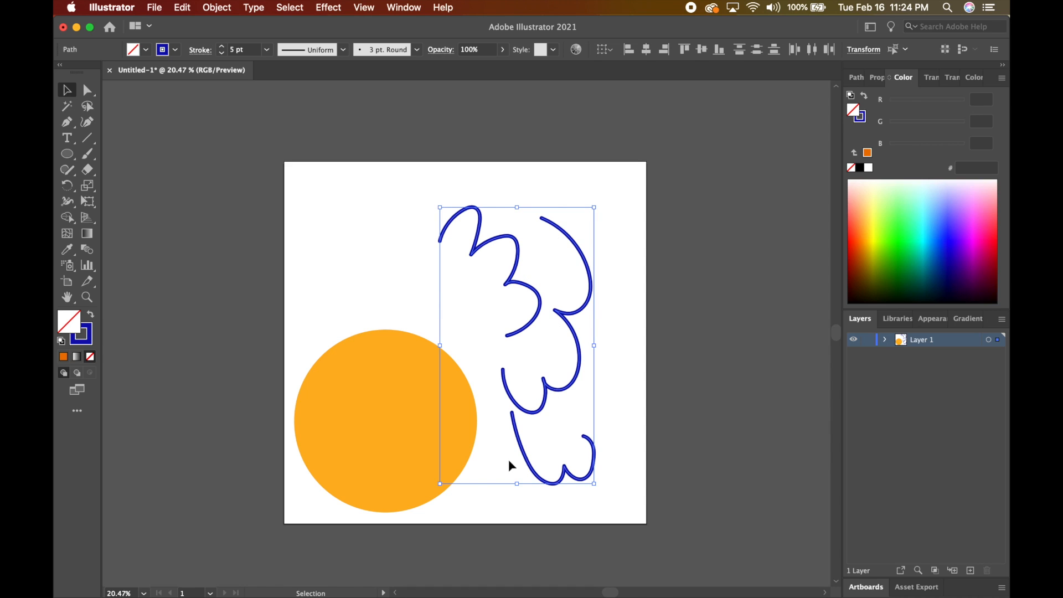
pyautogui.press('Delete')
pyautogui.moveTo(420, 423); pyautogui.dragTo(502, 351)
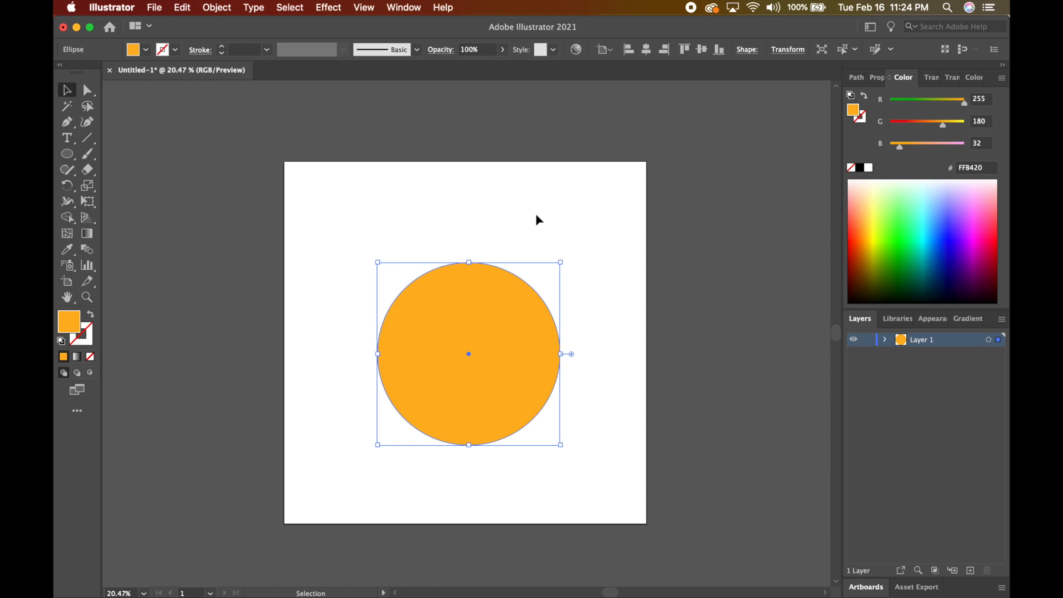
pyautogui.moveTo(507, 332); pyautogui.dragTo(503, 397)
pyautogui.press('Delete')
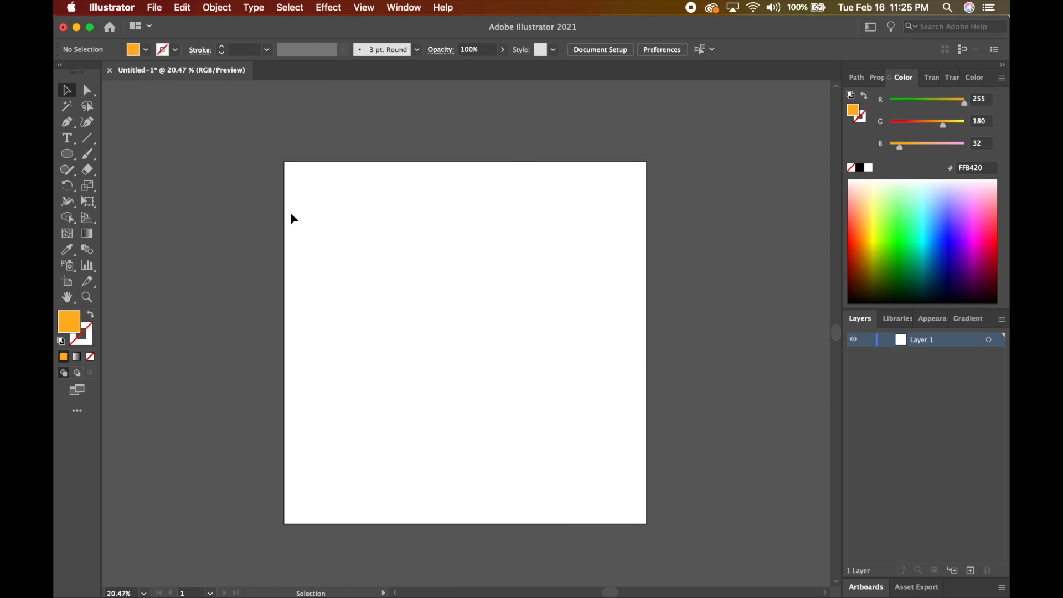
# Use the Type tool to place the point text "Example" near the middle of the artboard
pyautogui.click(68, 138)
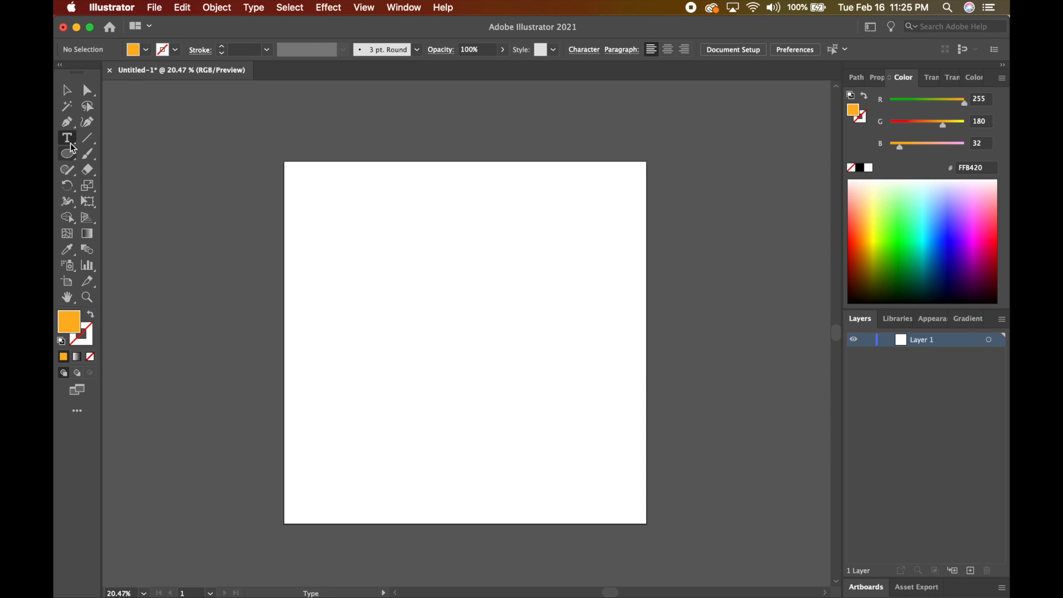
pyautogui.press('t')
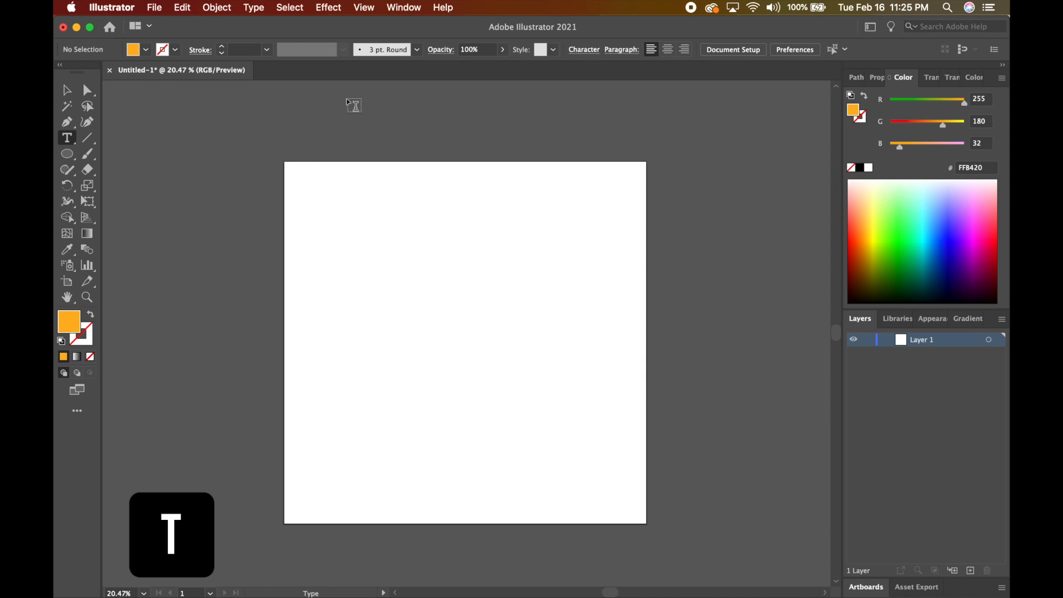
pyautogui.click(366, 287)
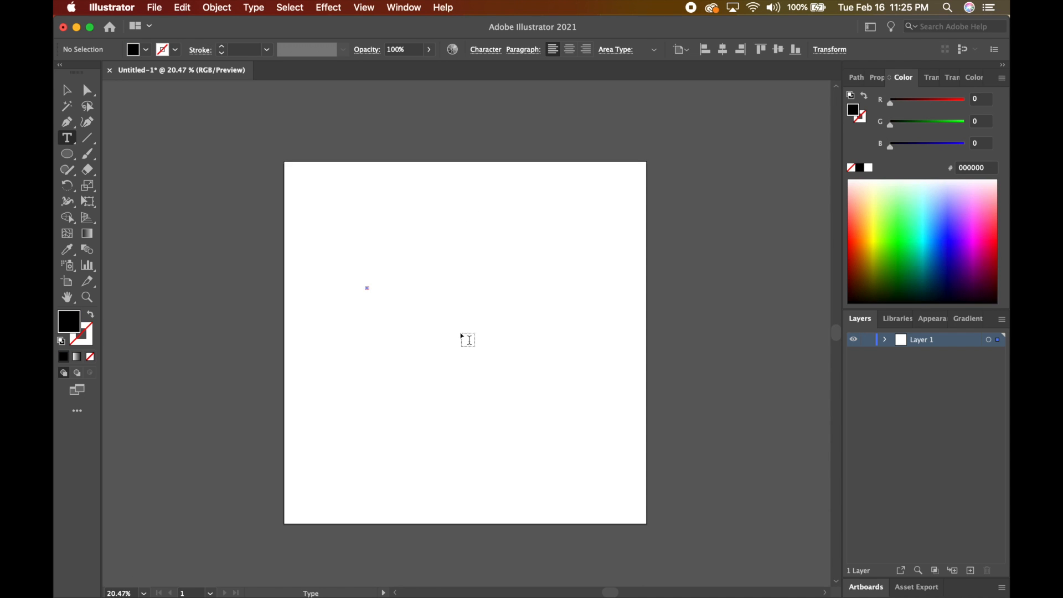
pyautogui.press('Escape')
pyautogui.click(399, 287)
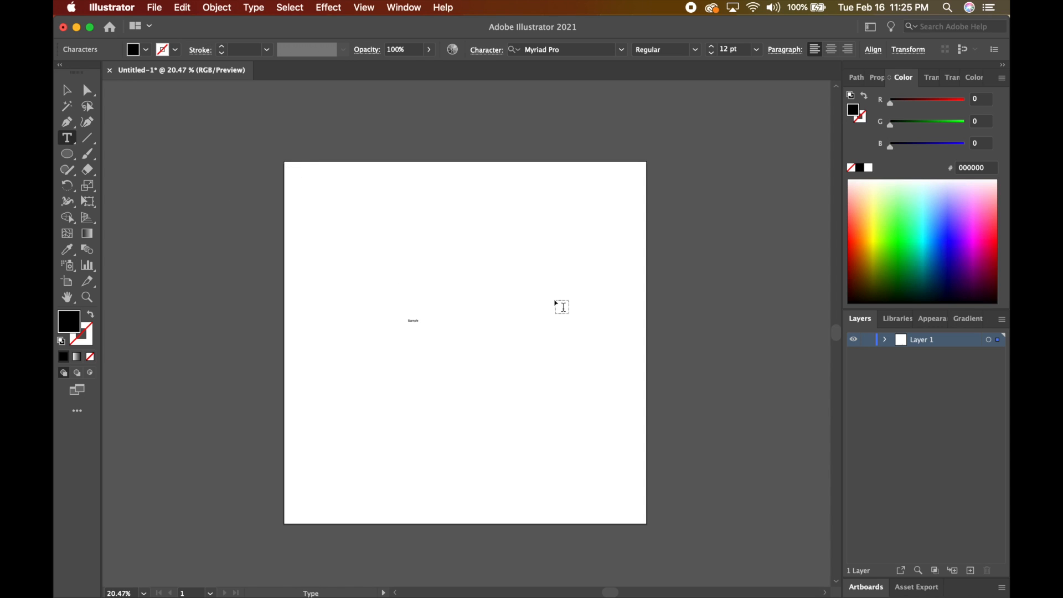
# Show the text's transform, appearance and character properties and look up where the Properties panel is enabled
pyautogui.click(878, 78)
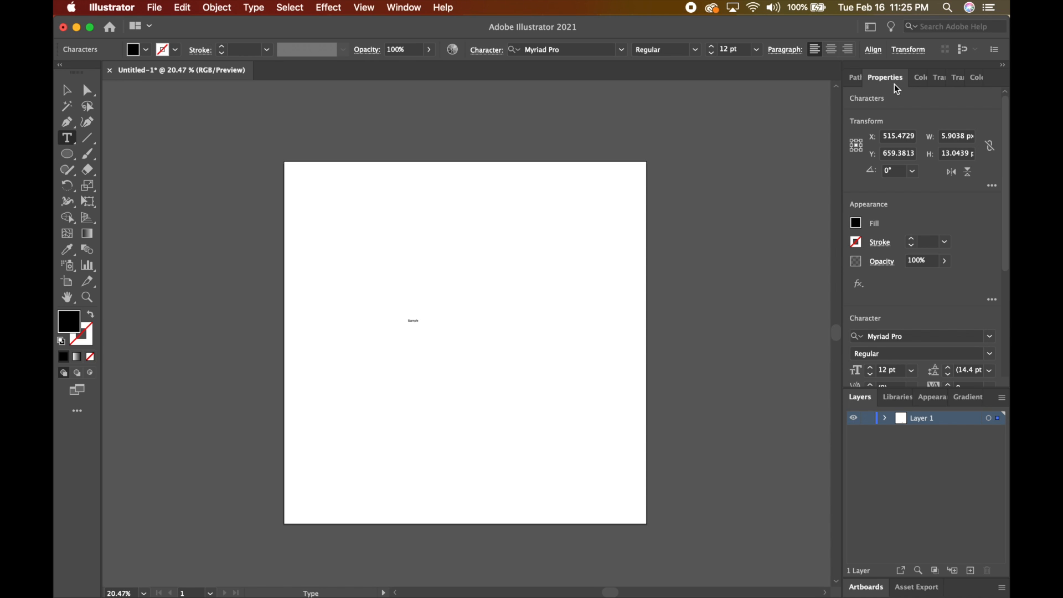
pyautogui.click(404, 7)
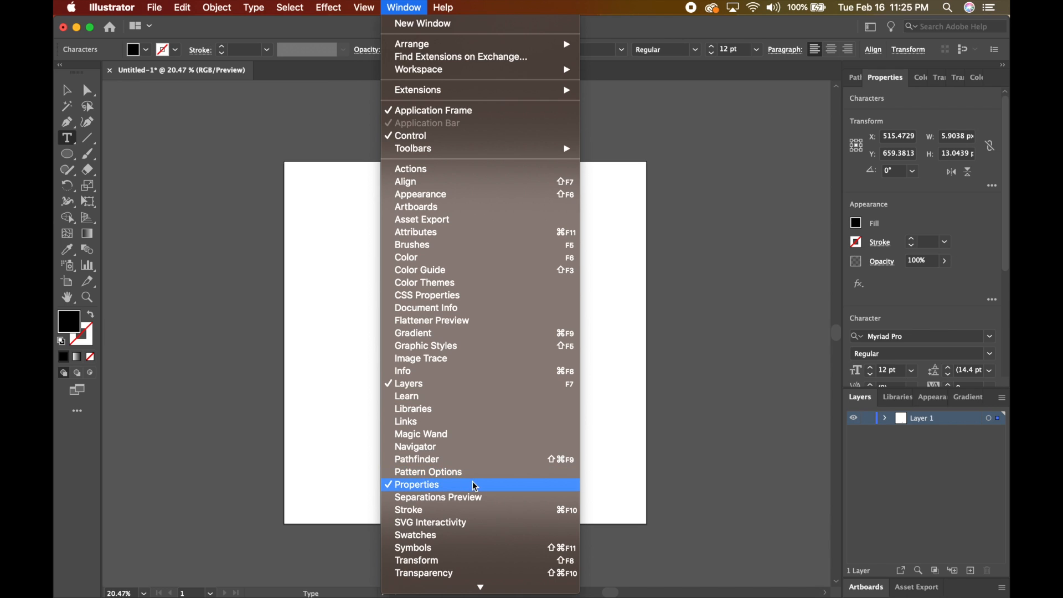
pyautogui.click(962, 215)
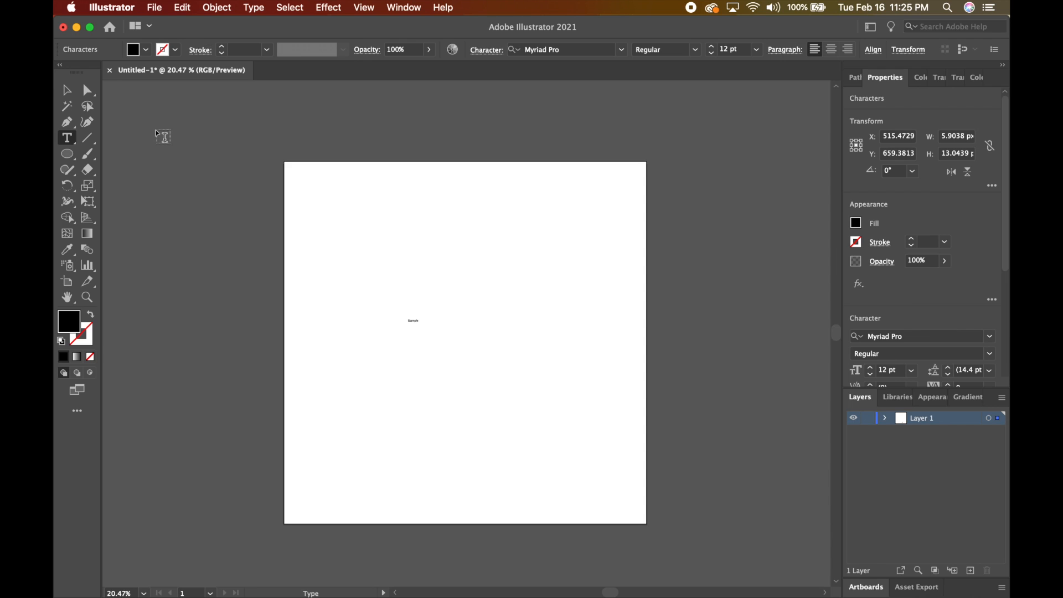
# Select the "Example" text object, set its font size to 54 pt, and stretch it freely to about four times its width
pyautogui.click(67, 90)
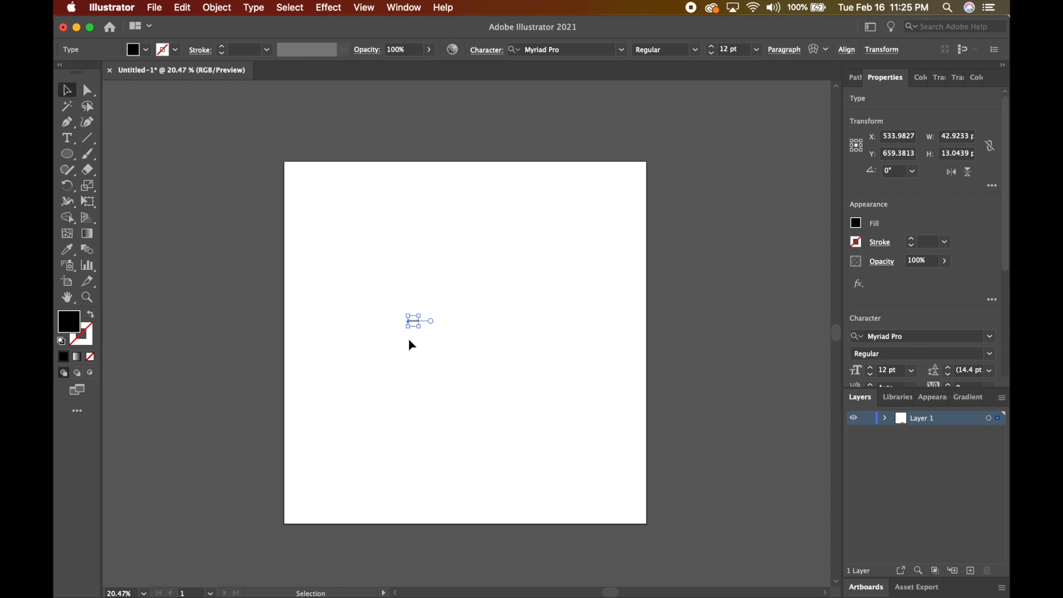
pyautogui.click(423, 353)
pyautogui.moveTo(437, 364); pyautogui.dragTo(437, 365)
pyautogui.scroll(-3, 880, 295)
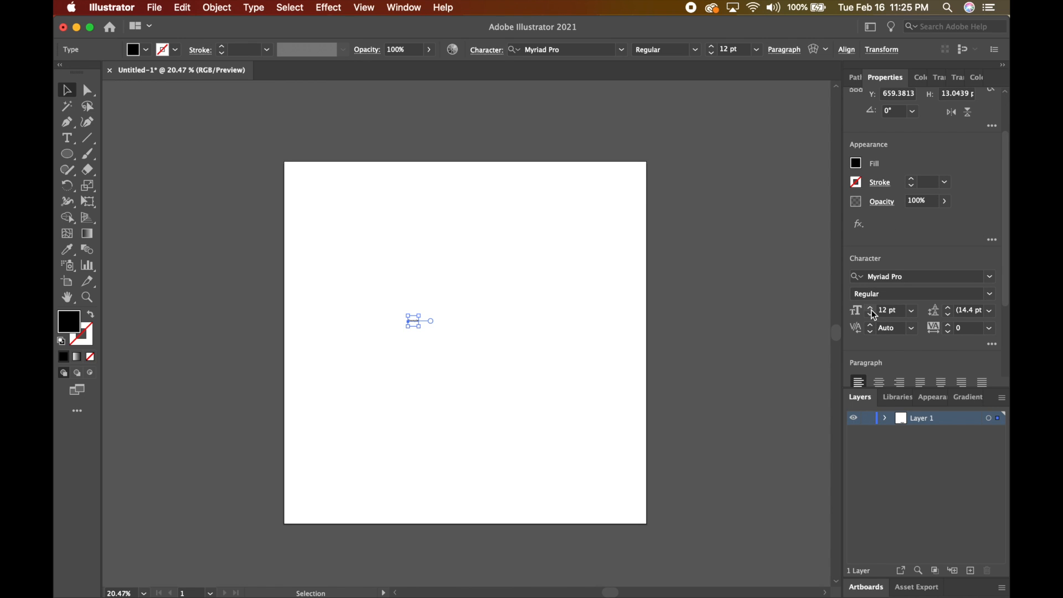
pyautogui.moveTo(873, 314); pyautogui.dragTo(874, 315)
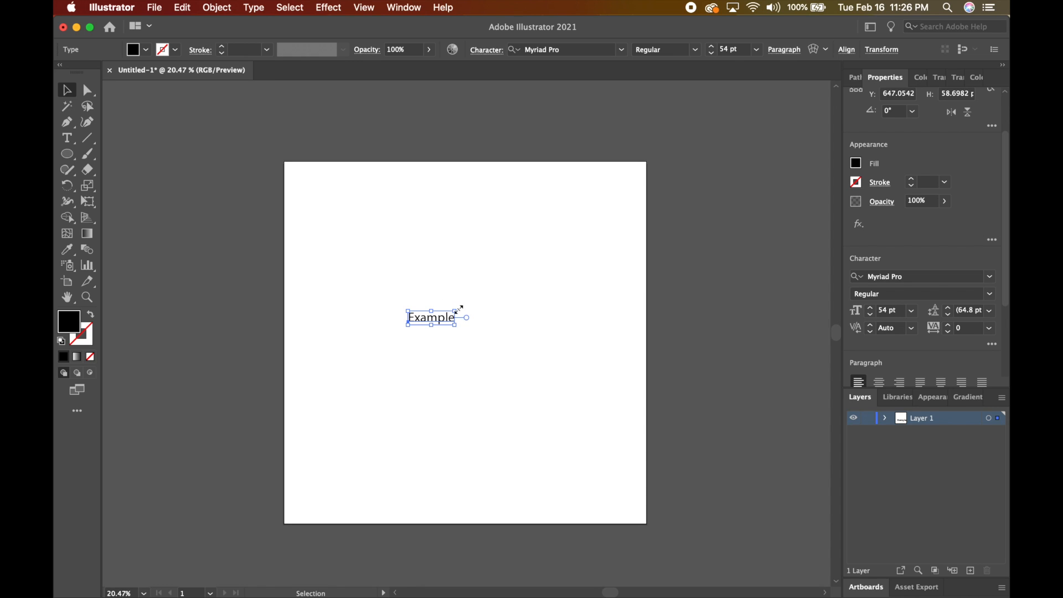
pyautogui.moveTo(458, 310); pyautogui.dragTo(601, 305)
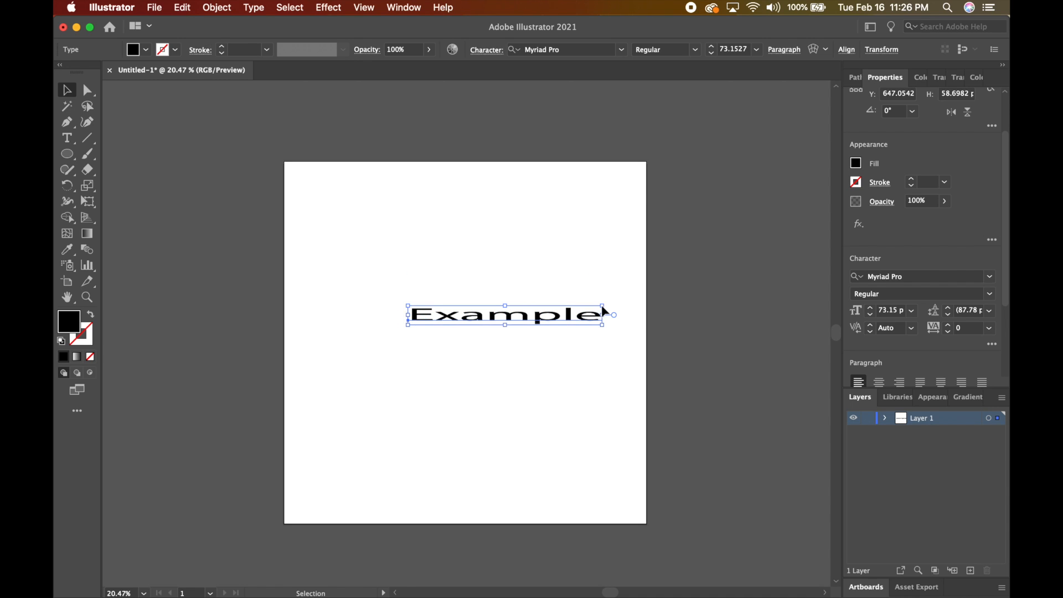
# Undo the free stretch of "Example", then scale the text proportionally to about 260 pt and move it near the artboard's horizontal middle
pyautogui.press('super+z')
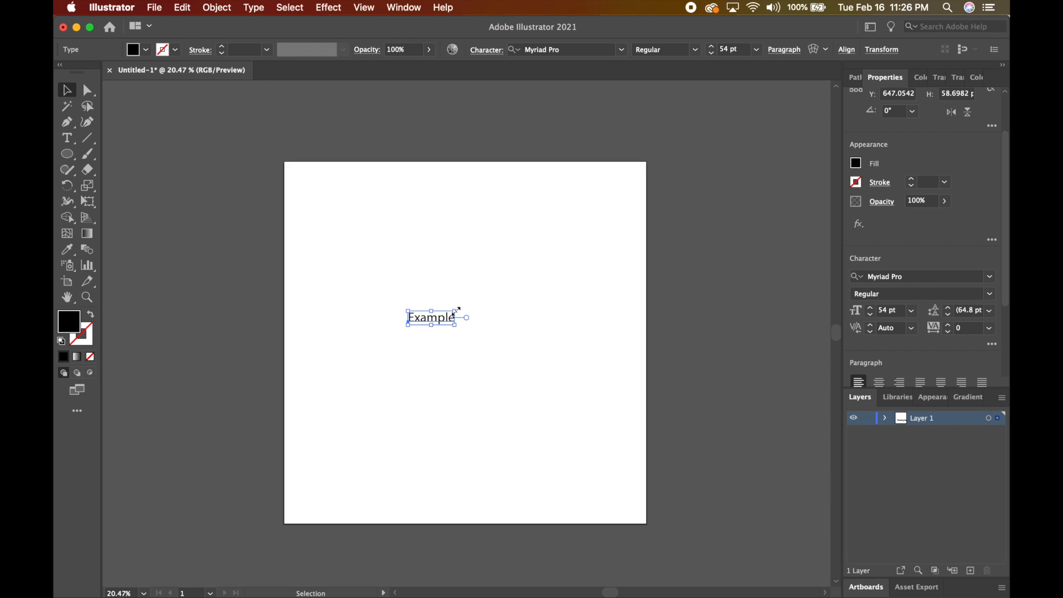
pyautogui.press('shift')
pyautogui.moveTo(456, 310); pyautogui.dragTo(632, 221)
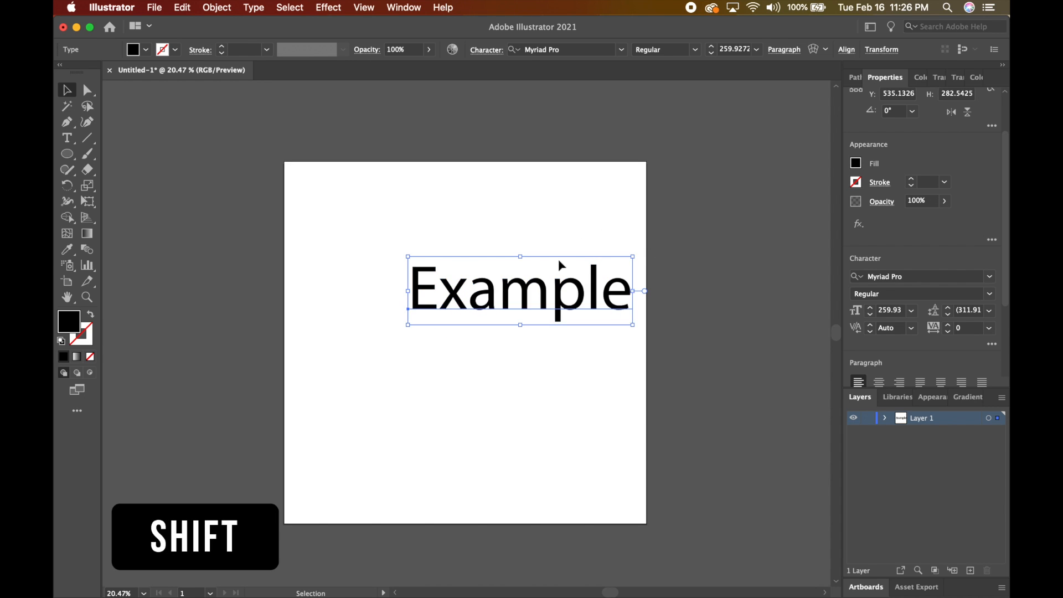
pyautogui.moveTo(523, 303); pyautogui.dragTo(463, 303)
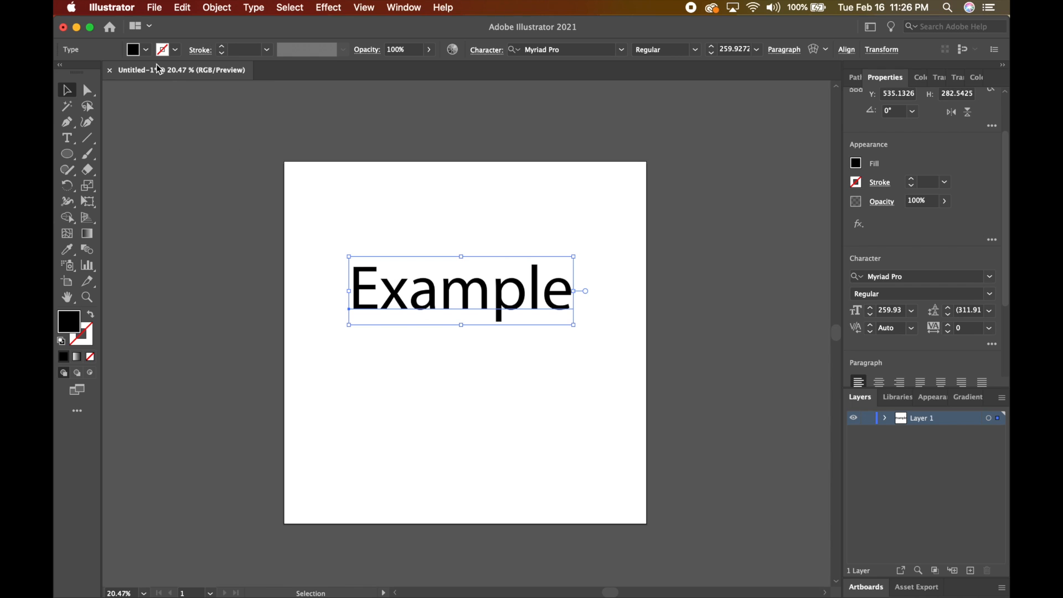
# Set the fill color of the "Example" text to dark green, then deselect and reselect the text
pyautogui.click(145, 52)
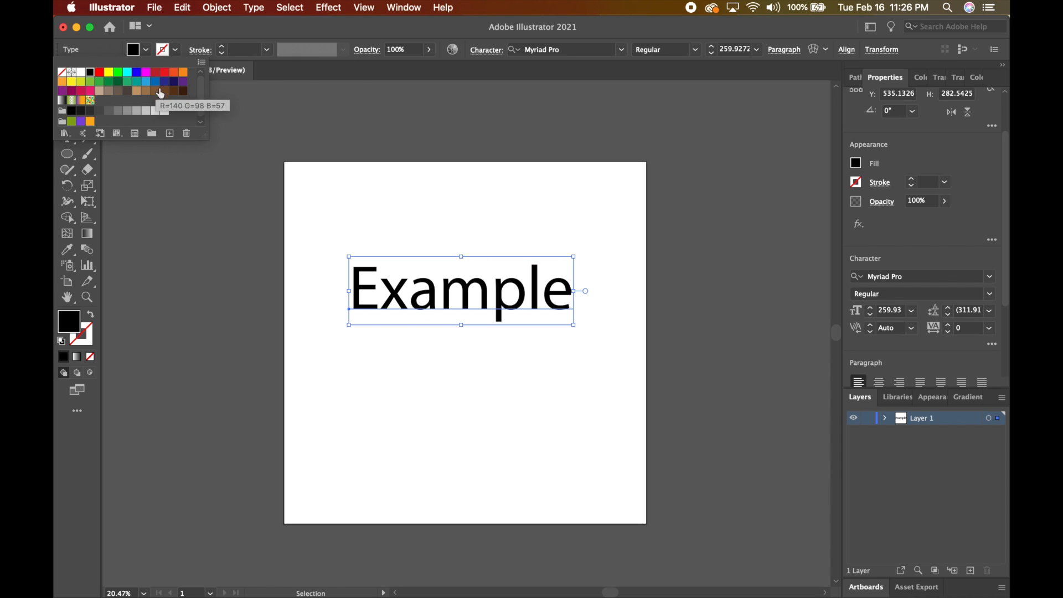
pyautogui.click(164, 83)
pyautogui.click(119, 84)
pyautogui.click(452, 218)
pyautogui.click(466, 303)
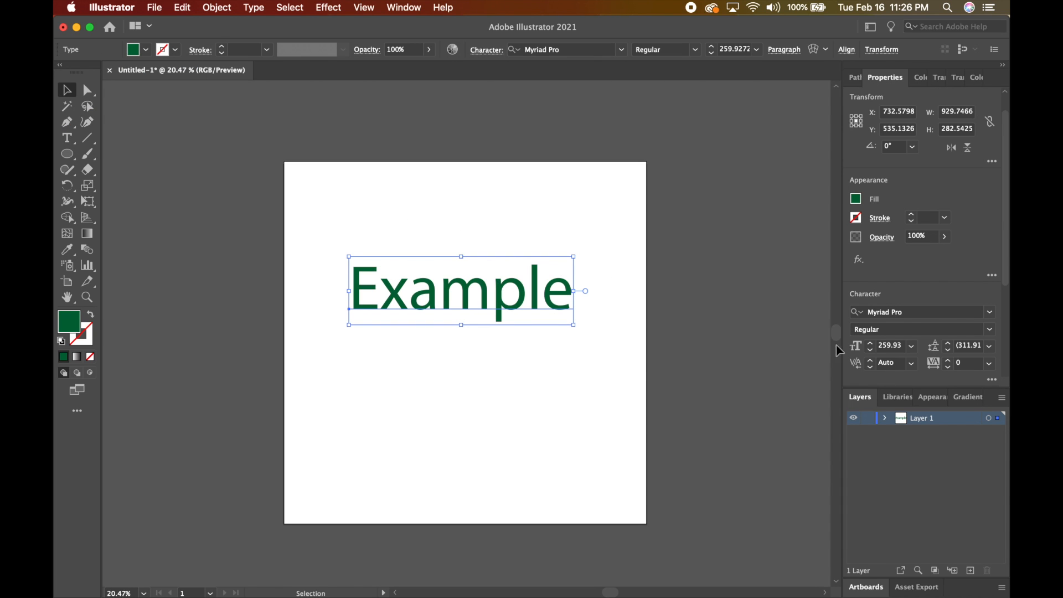
# Browse the font previews, set the "Example" text to Arial Black, and move it to the middle of the artboard
pyautogui.click(990, 313)
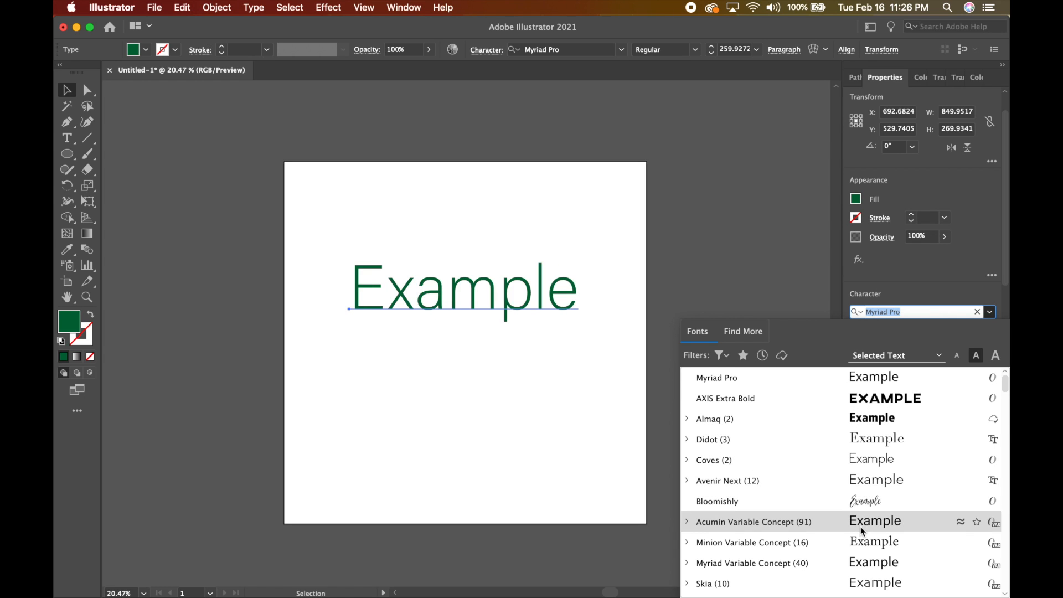
pyautogui.scroll(-6, 864, 547)
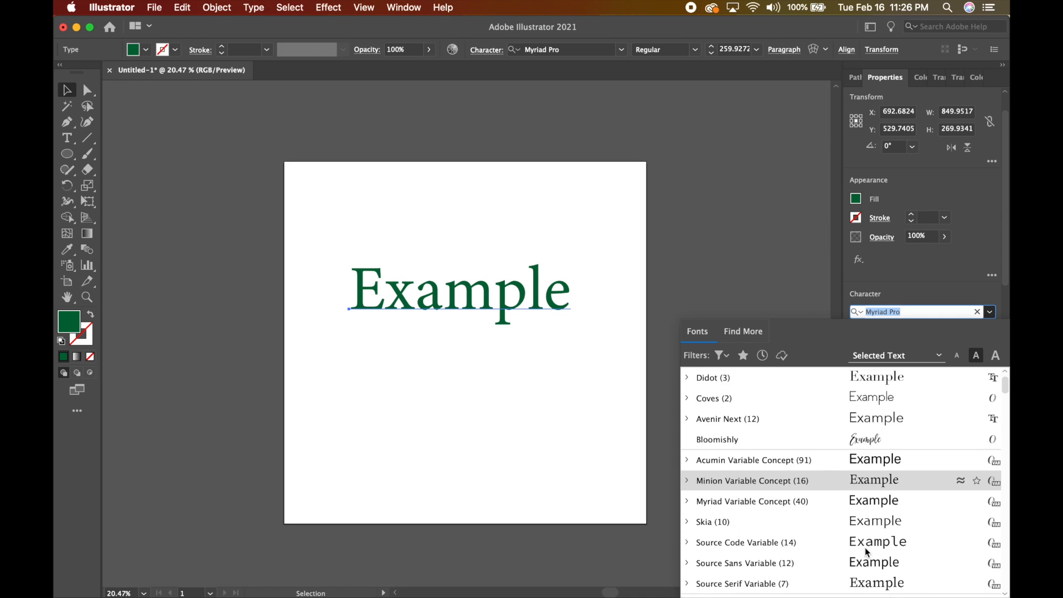
pyautogui.scroll(-8, 809, 513)
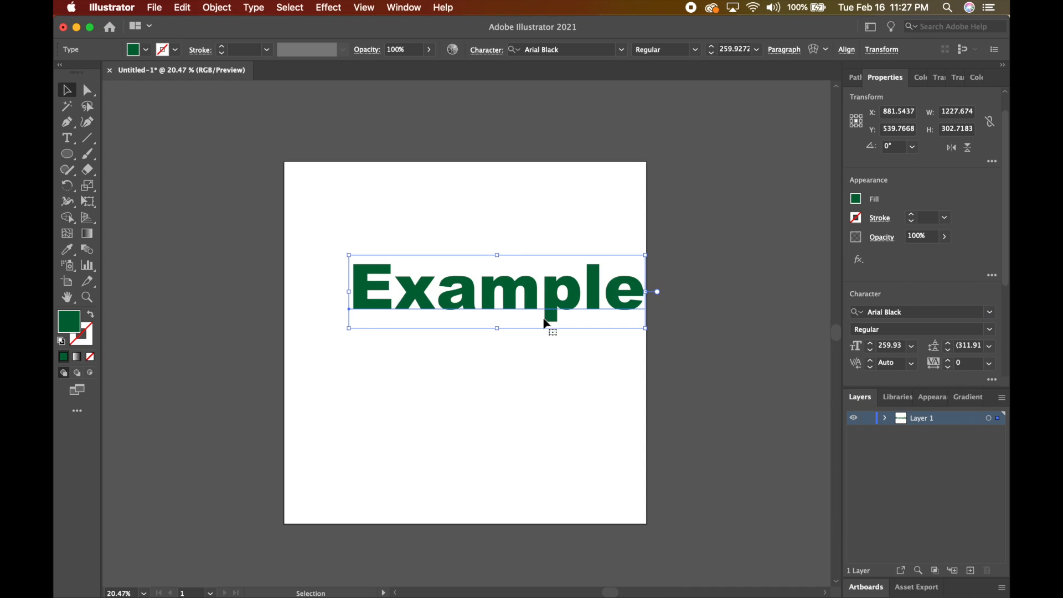
pyautogui.moveTo(546, 324); pyautogui.dragTo(506, 348)
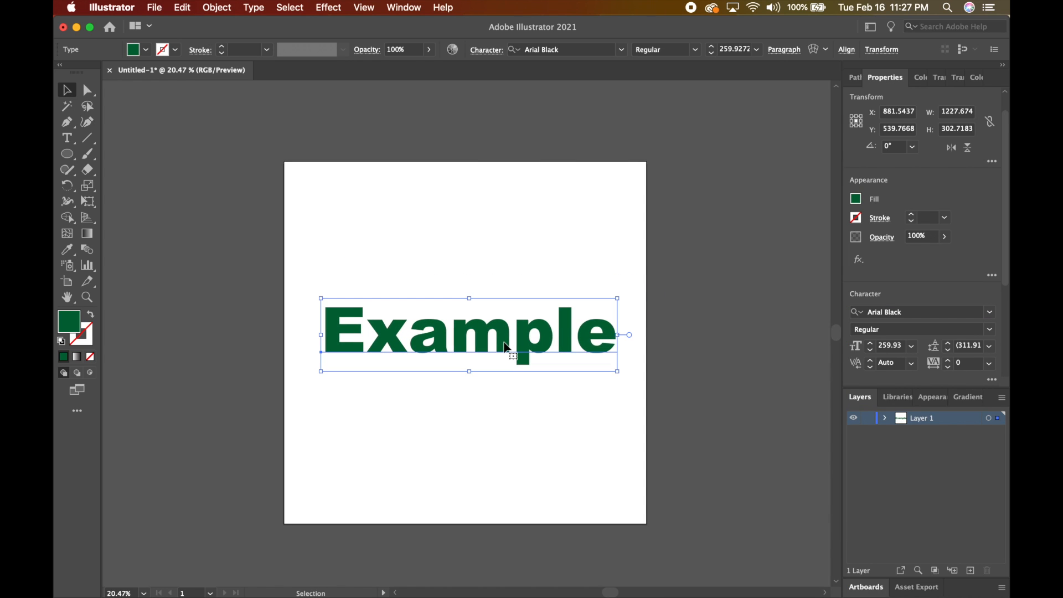
pyautogui.click(492, 252)
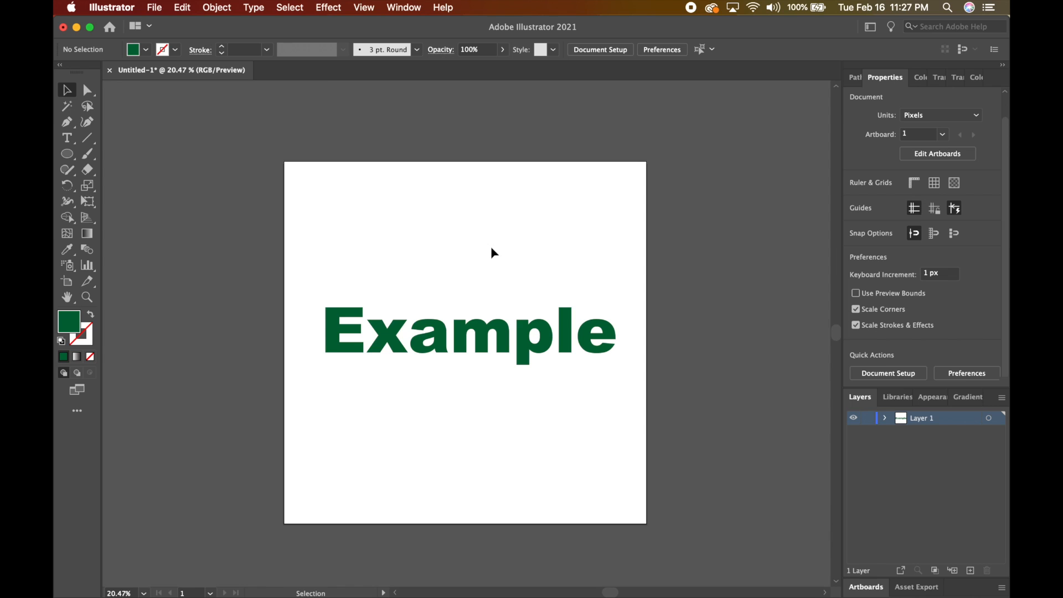
pyautogui.click(487, 350)
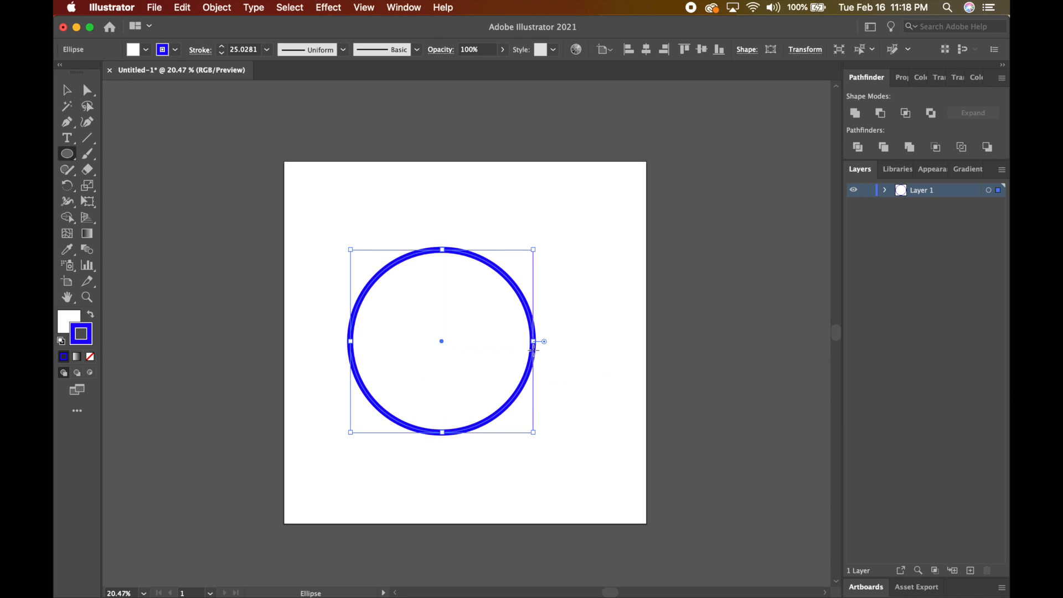
# Practise moving and deleting the blue-outlined circle, then give the overlapping circle a dark red stroke
pyautogui.moveTo(399, 269); pyautogui.dragTo(497, 354)
pyautogui.press('super+z')
pyautogui.moveTo(427, 296); pyautogui.dragTo(503, 354)
pyautogui.press('Delete')
pyautogui.click(460, 295)
pyautogui.click(175, 49)
pyautogui.click(160, 72)
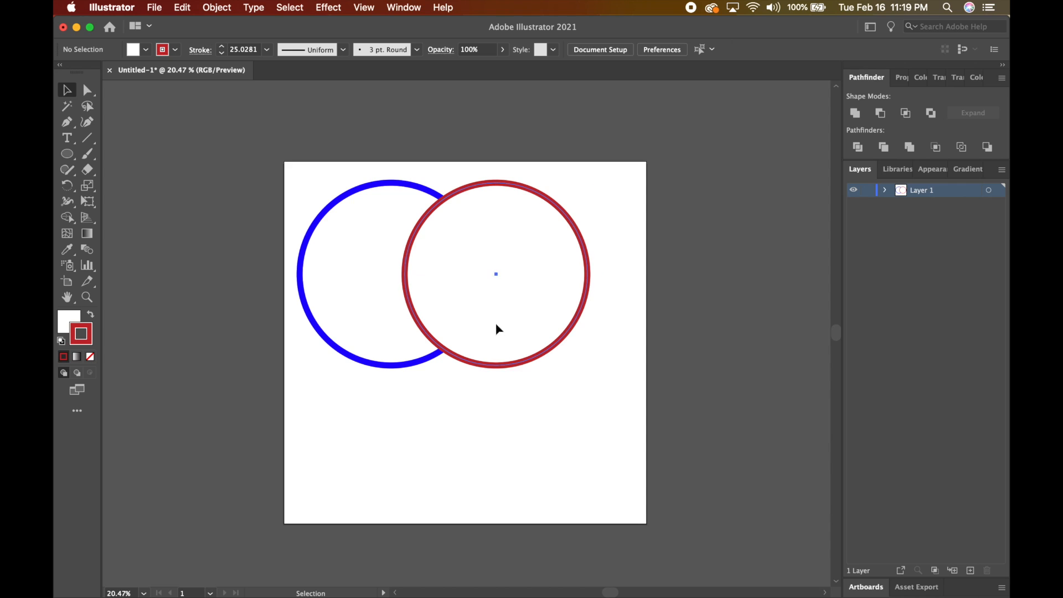
# Remove the red-outlined circle, then select, deselect and move the remaining blue-outlined circle toward the artboard's middle
pyautogui.press('super+z')
pyautogui.click(442, 291)
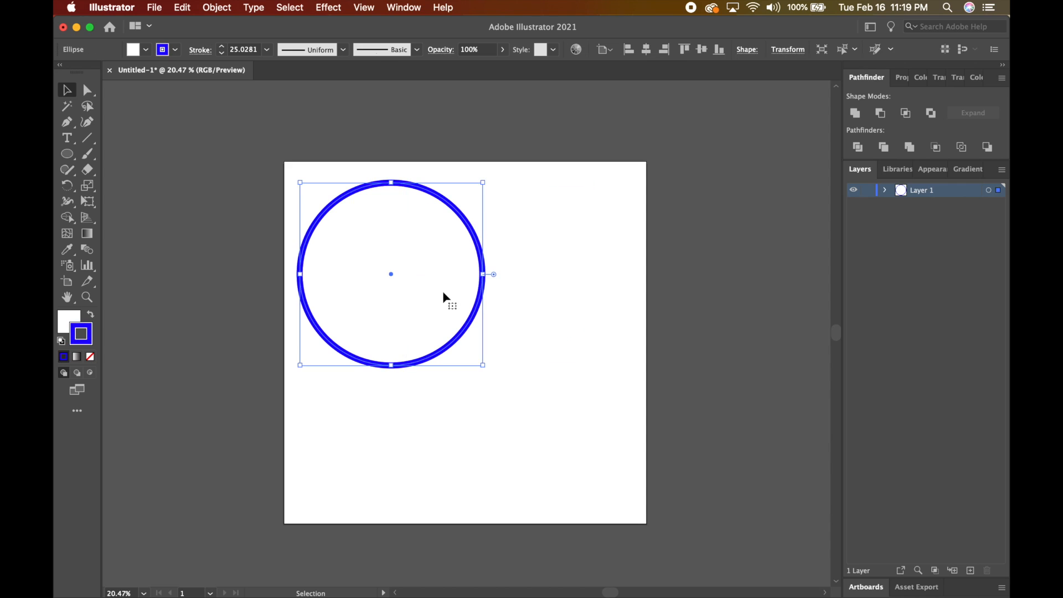
pyautogui.press('super+shift+a')
pyautogui.moveTo(443, 274); pyautogui.dragTo(485, 340)
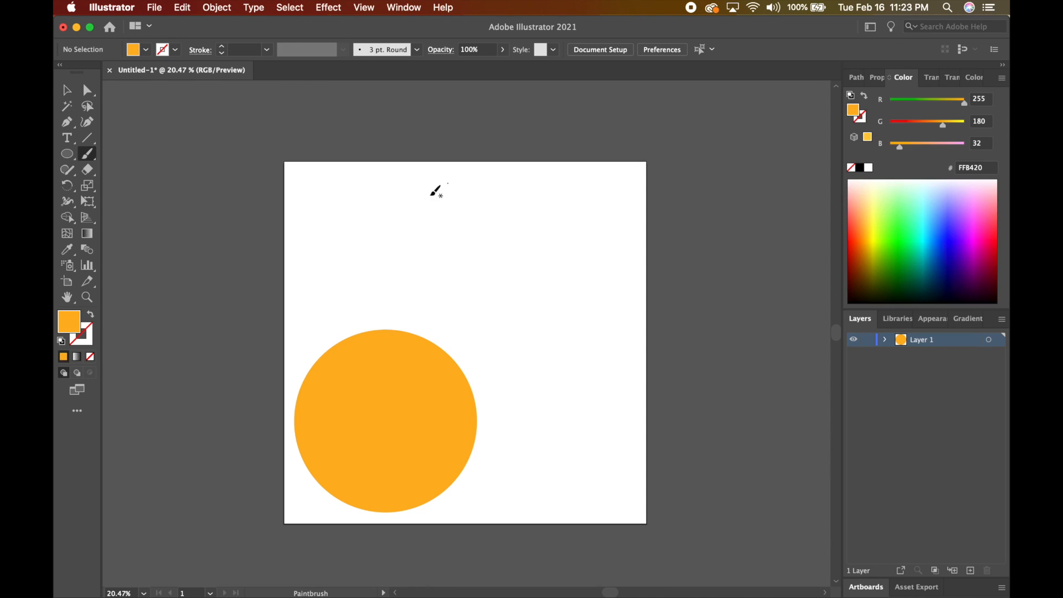
# Paint wavy Paintbrush strokes beside the orange circle, then select them and give them a heavier blue stroke
pyautogui.moveTo(440, 241)
pyautogui.mouseDown()
pyautogui.moveTo(517, 367)
pyautogui.moveTo(593, 421)
pyautogui.mouseUp()
pyautogui.click(66, 90)
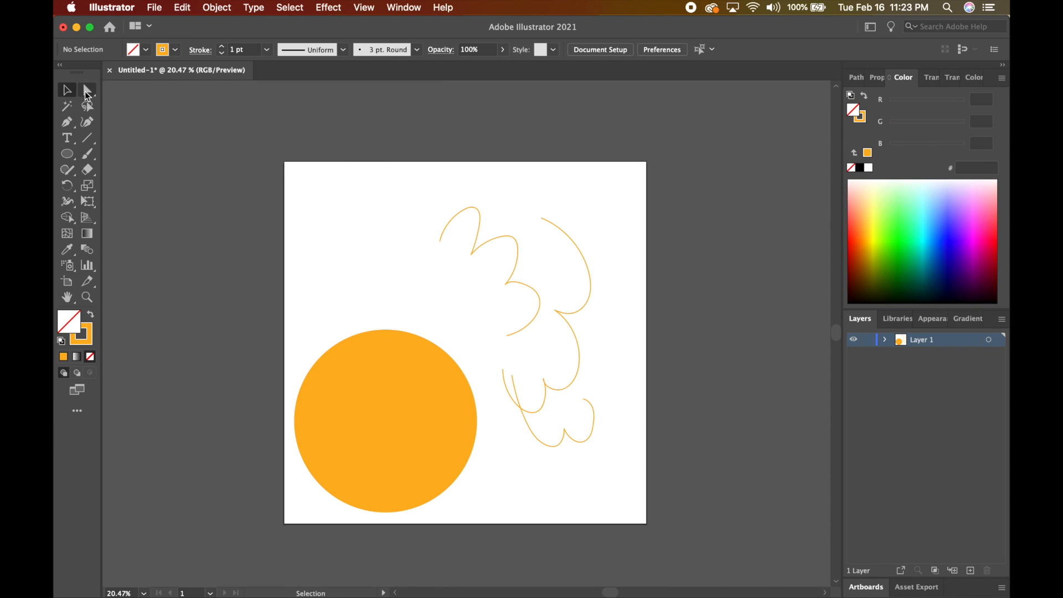
pyautogui.moveTo(615, 194); pyautogui.dragTo(498, 448)
pyautogui.doubleClick(222, 47)
pyautogui.click(175, 49)
pyautogui.click(149, 72)
pyautogui.click(948, 262)
# Try a solid fill color on the selected brush strokes and undo it
pyautogui.click(853, 109)
pyautogui.click(860, 249)
pyautogui.press('super+z')
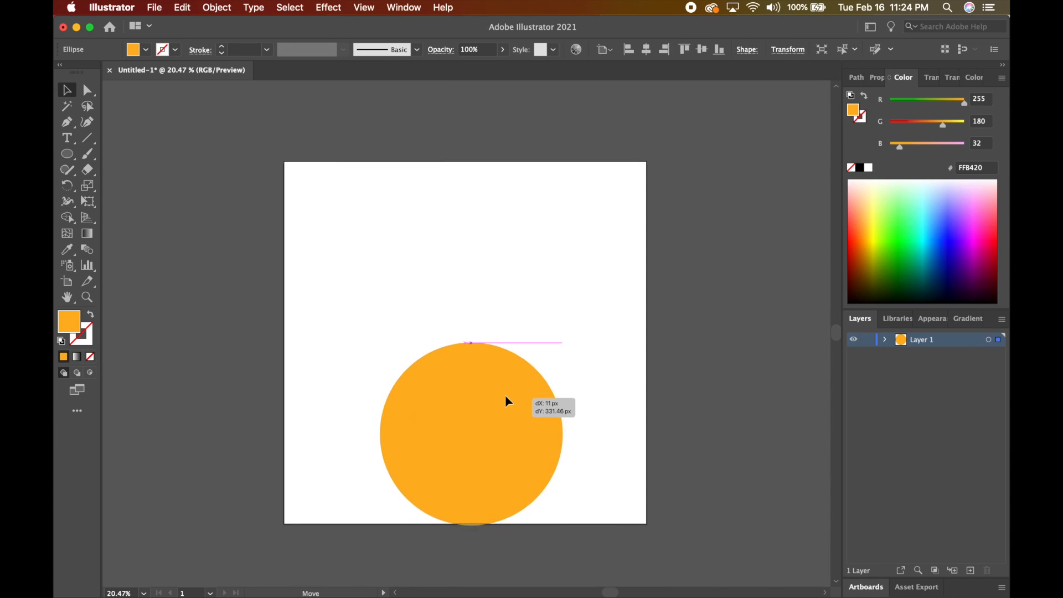
# Delete the orange circle and place the point text "Example" near the middle of the empty artboard
pyautogui.press('Delete')
pyautogui.press('t')
pyautogui.click(408, 321)
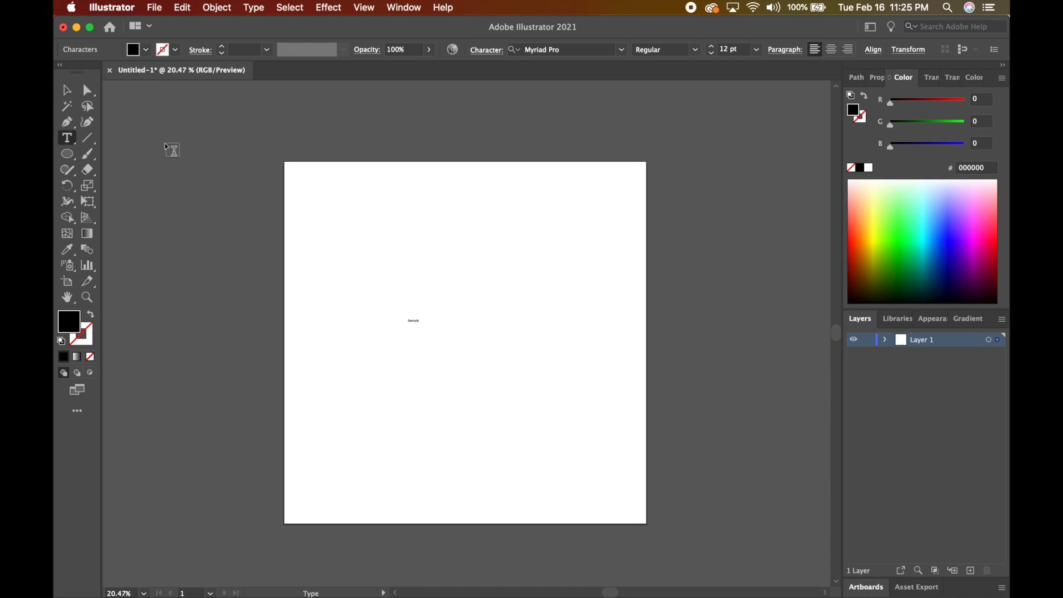
# Show the properties of the "Example" text and check where the Properties panel is enabled
pyautogui.click(876, 77)
pyautogui.click(403, 7)
pyautogui.press('Escape')
# Select the "Example" text, enlarge it to about 260 pt, and move it near the artboard's horizontal middle
pyautogui.click(67, 90)
pyautogui.moveTo(393, 288); pyautogui.dragTo(443, 352)
pyautogui.scroll(-3, 886, 321)
pyautogui.click(869, 307)
pyautogui.moveTo(464, 309); pyautogui.dragTo(634, 255)
pyautogui.moveTo(516, 305); pyautogui.dragTo(457, 305)
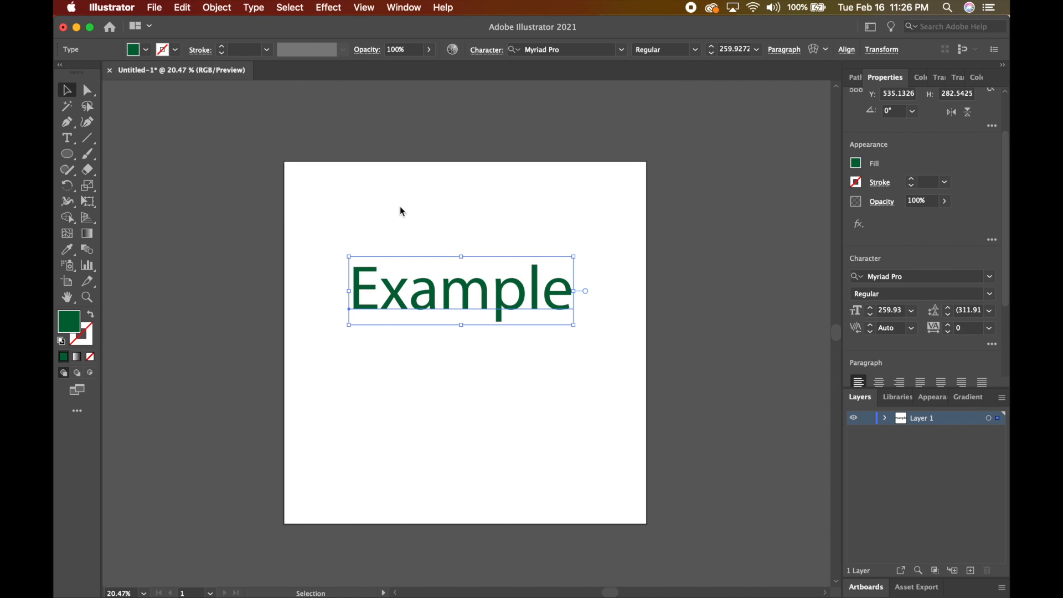
# Open the font list for the green "Example" text and preview Minion Variable Concept on it
pyautogui.click(908, 276)
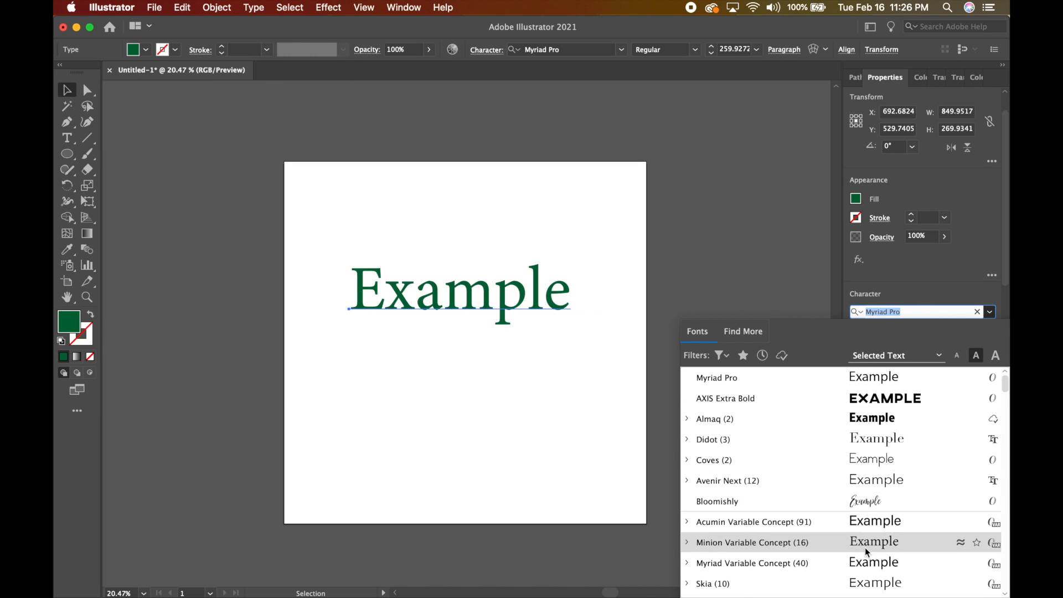